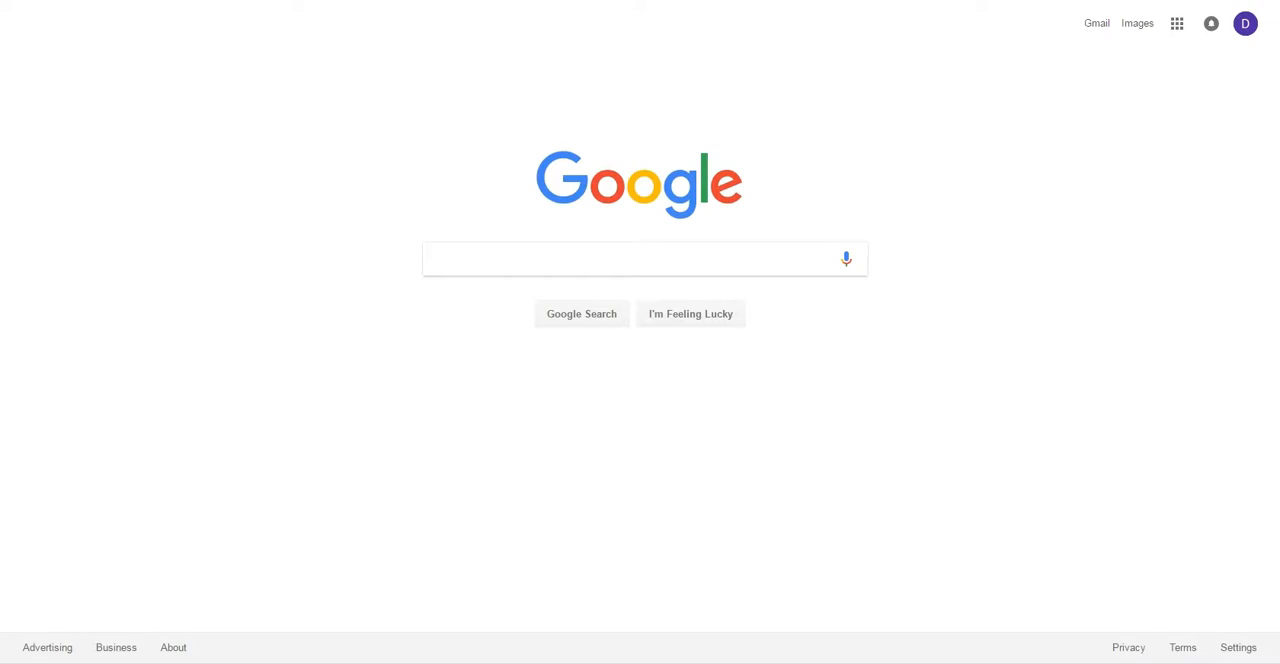
Step: Open Google Forms and start a new blank form
{"action": "type", "text": "doc"}
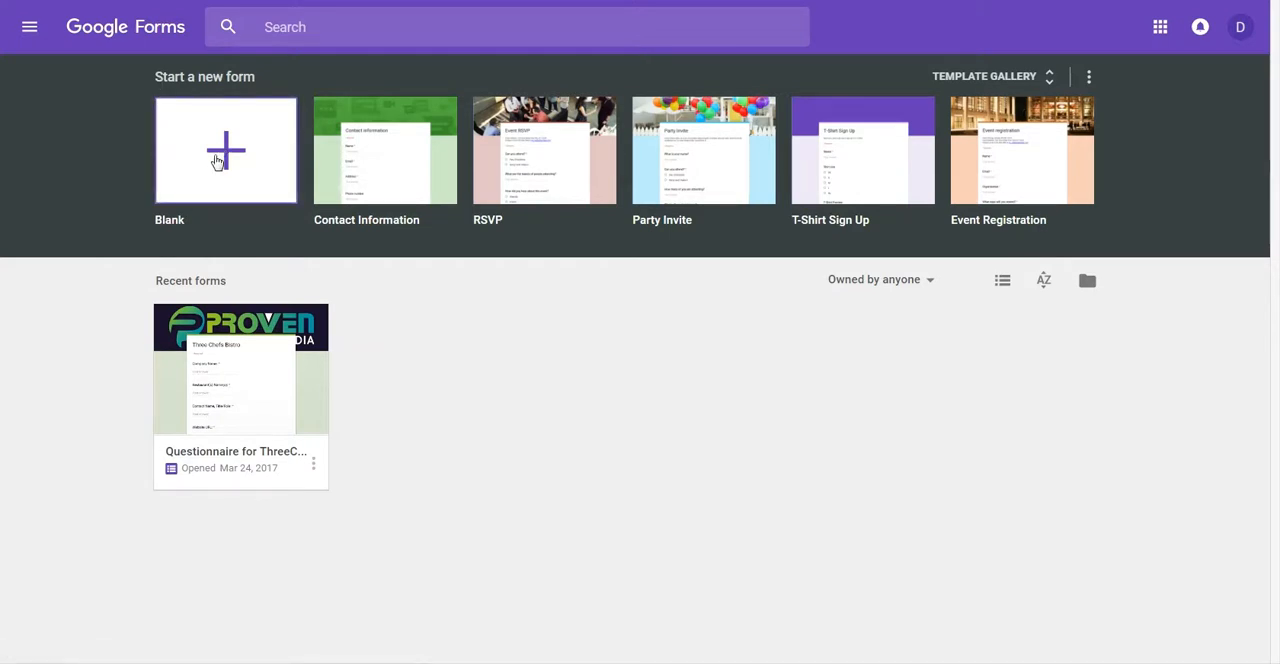
{"action": "left_click", "coordinate": [214, 200]}
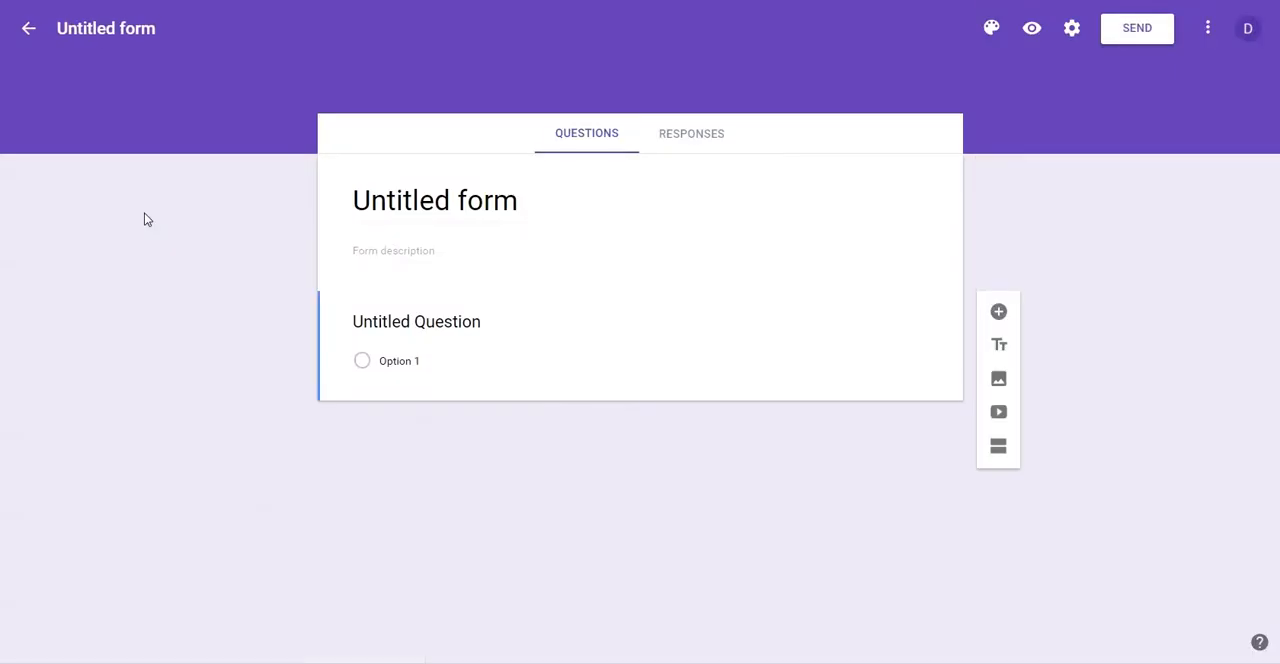
Step: Title the form "Student Questionnaire"
{"action": "left_click", "coordinate": [519, 202]}
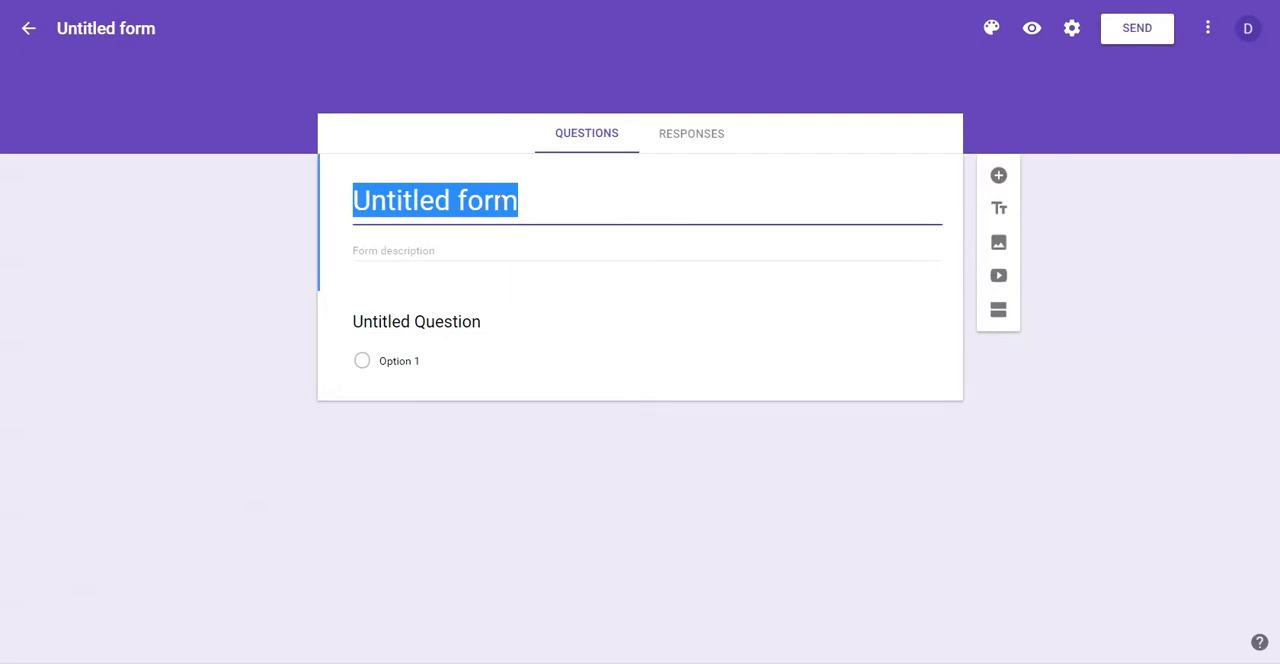
{"action": "type", "text": "Pri"}
{"action": "key", "text": "BackSpace"}
{"action": "key", "text": "BackSpace"}
{"action": "key", "text": "BackSpace"}
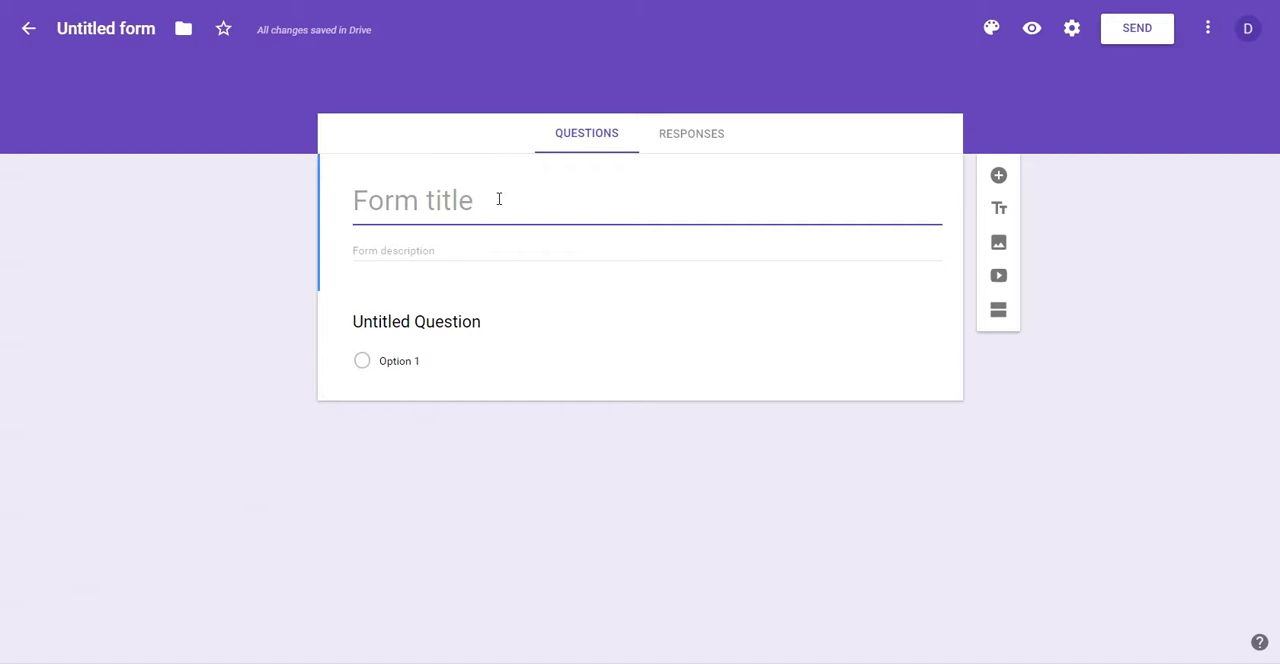
{"action": "type", "text": "St"}
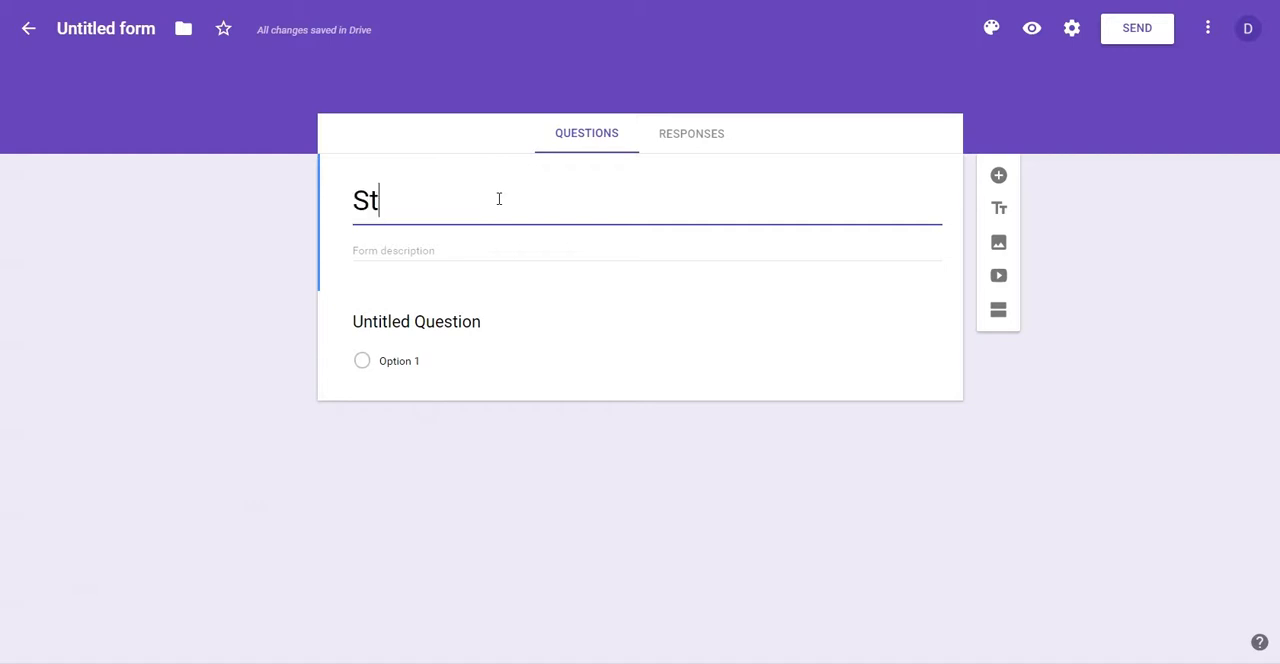
{"action": "type", "text": "udent Questionna"}
{"action": "key", "text": "BackSpace"}
{"action": "type", "text": "naitr"}
{"action": "key", "text": "BackSpace"}
{"action": "key", "text": "BackSpace"}
{"action": "type", "text": "re"}
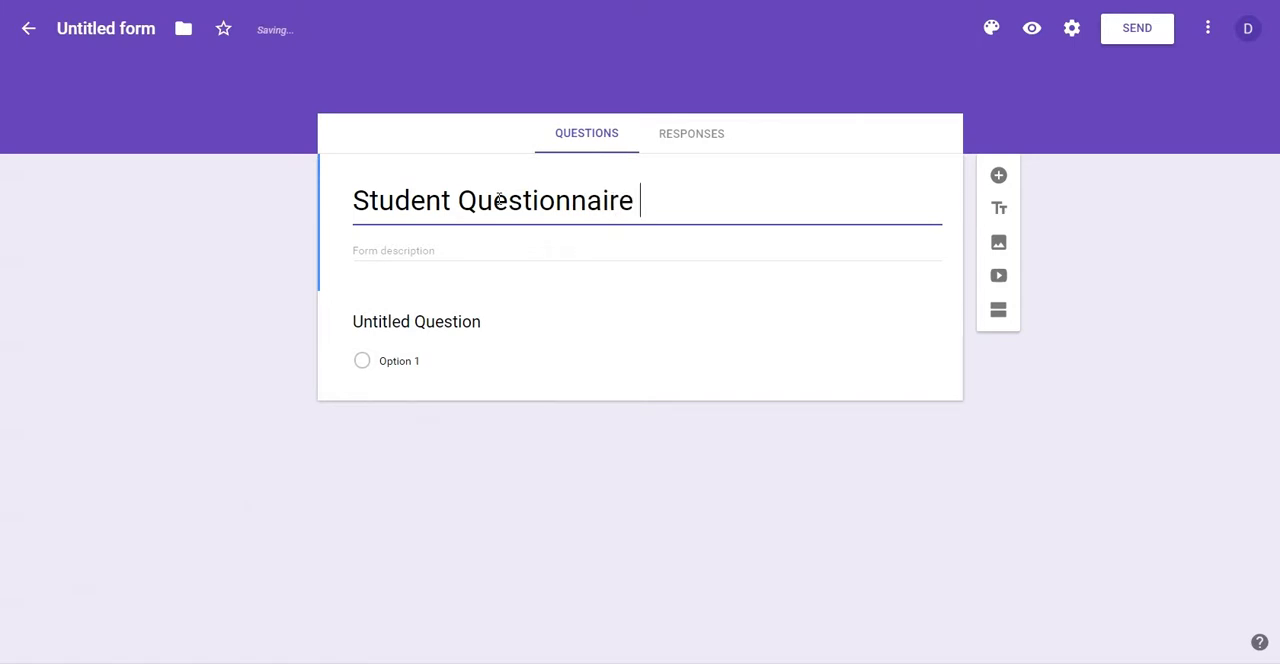
Step: Enter the form description "This is a questionnaire for students"
{"action": "left_click", "coordinate": [417, 253]}
{"action": "type", "text": "This is"}
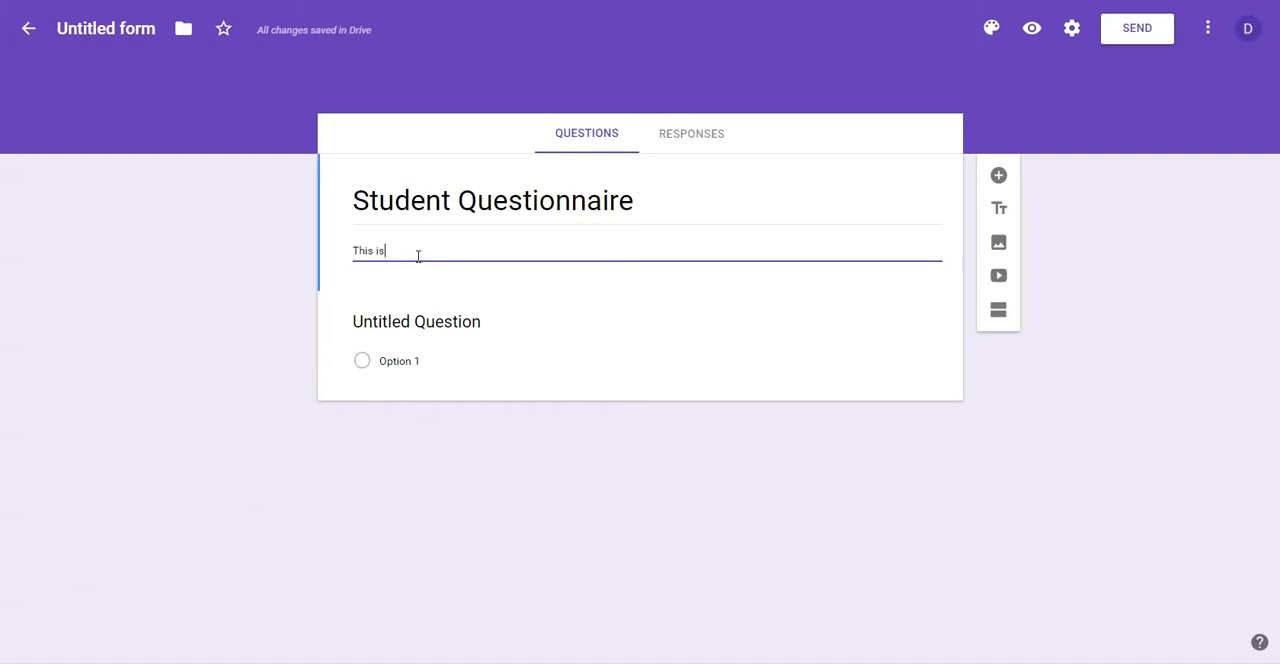
{"action": "type", "text": " a questionnaire for students"}
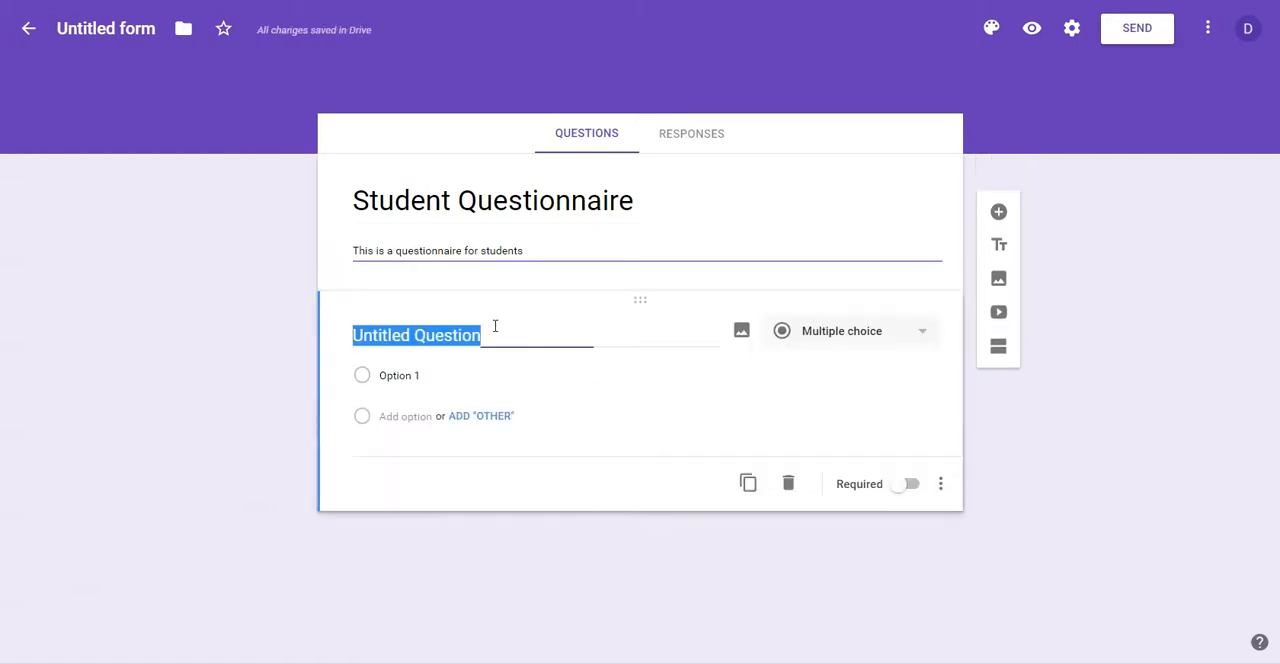
Step: Write the first question as "What's your favorite subject ?" and make it a short answer question
{"action": "left_click", "coordinate": [494, 326]}
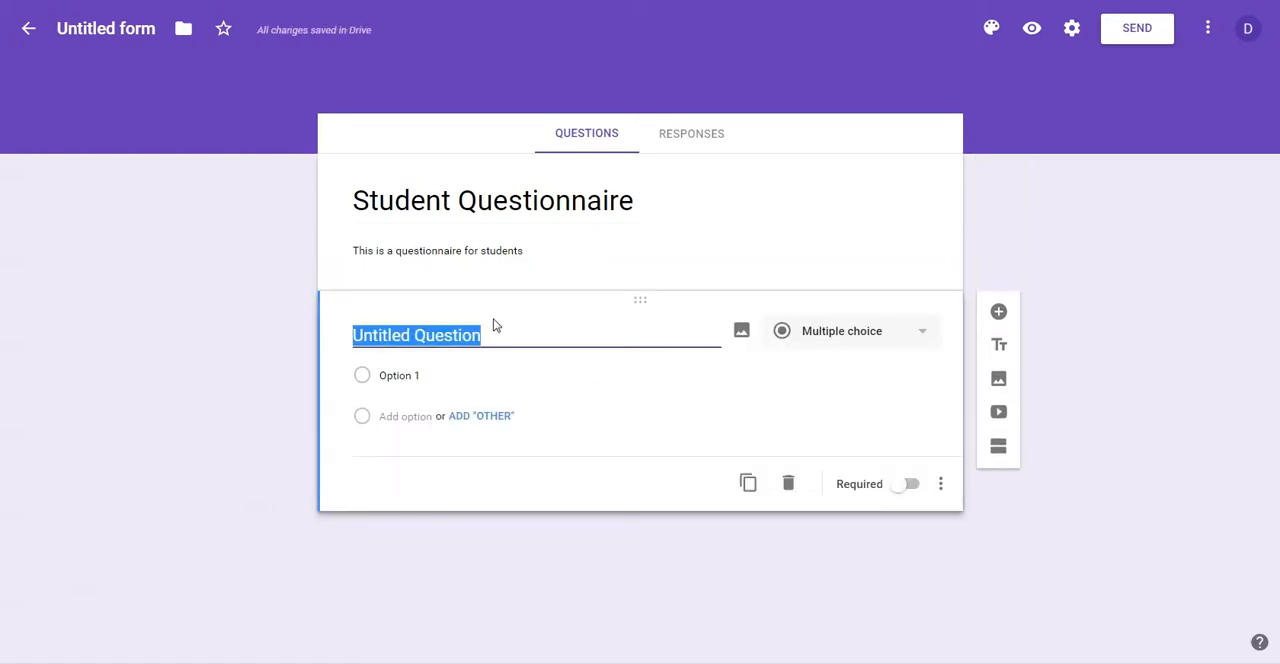
{"action": "type", "text": "What's "}
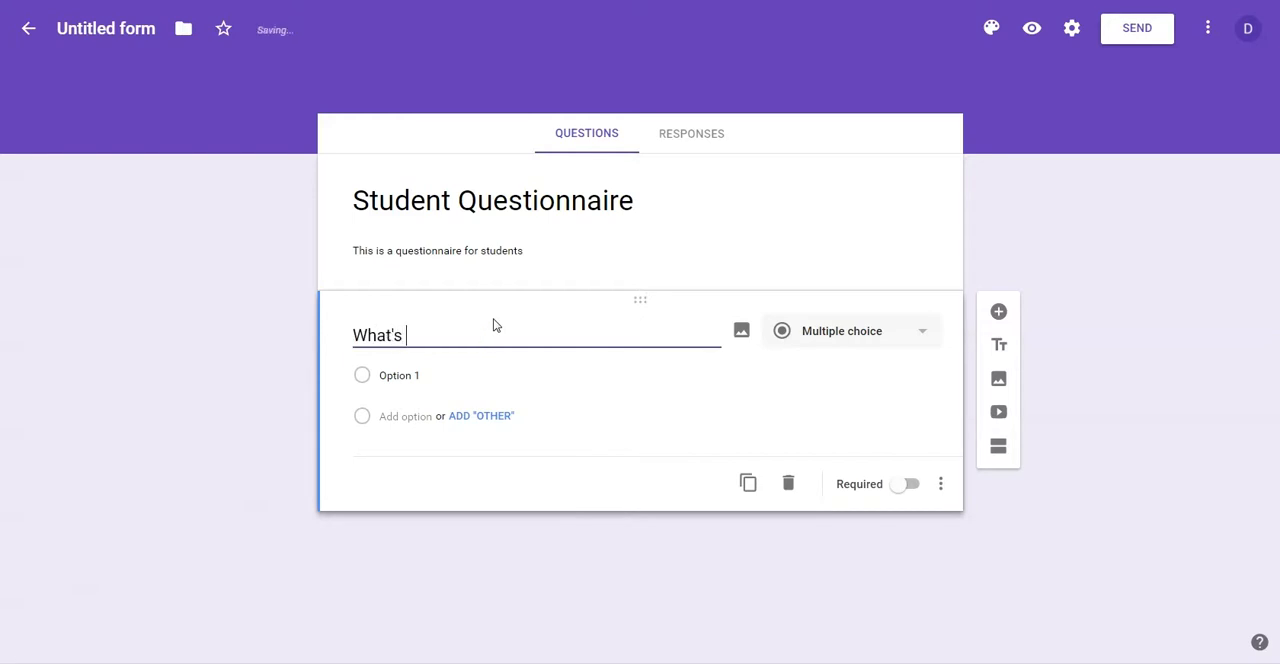
{"action": "type", "text": "your favorite subject ?"}
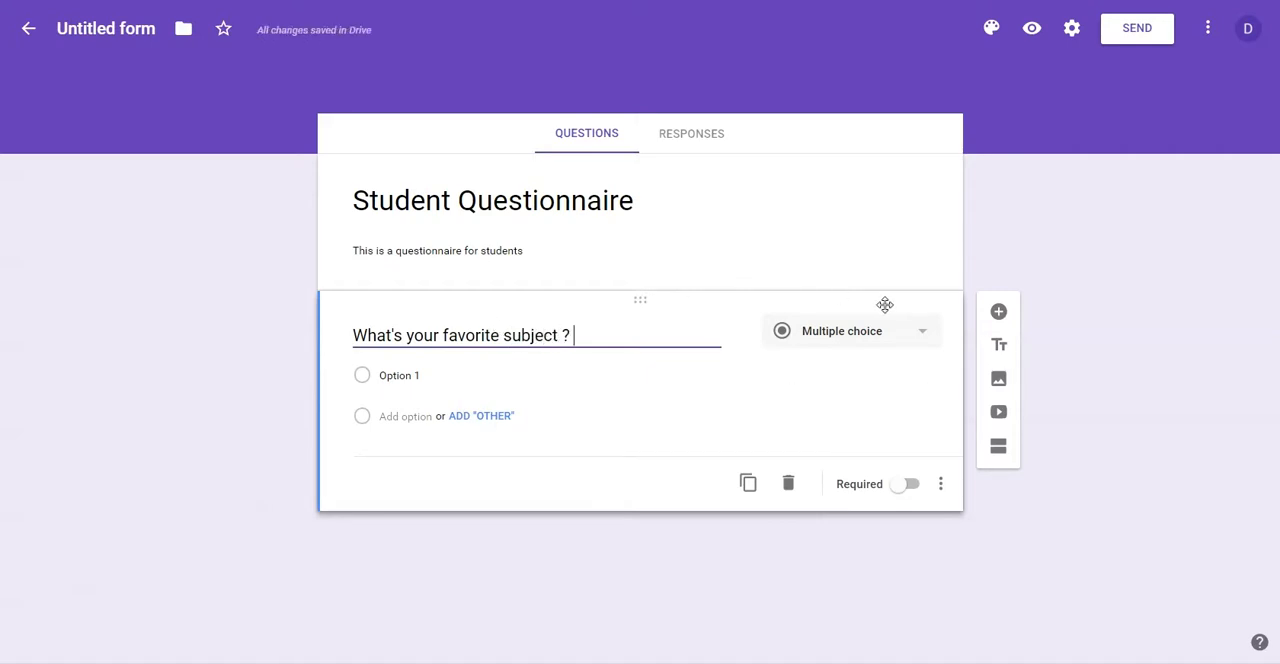
{"action": "left_click", "coordinate": [904, 336]}
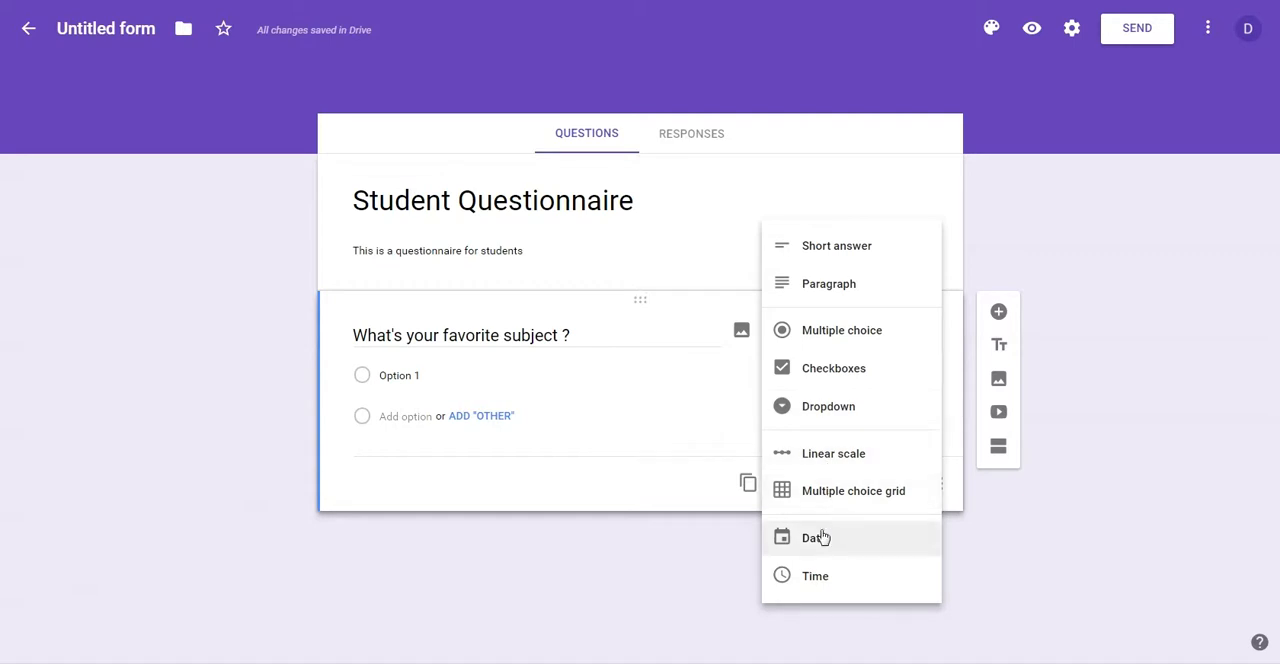
{"action": "left_click", "coordinate": [836, 252]}
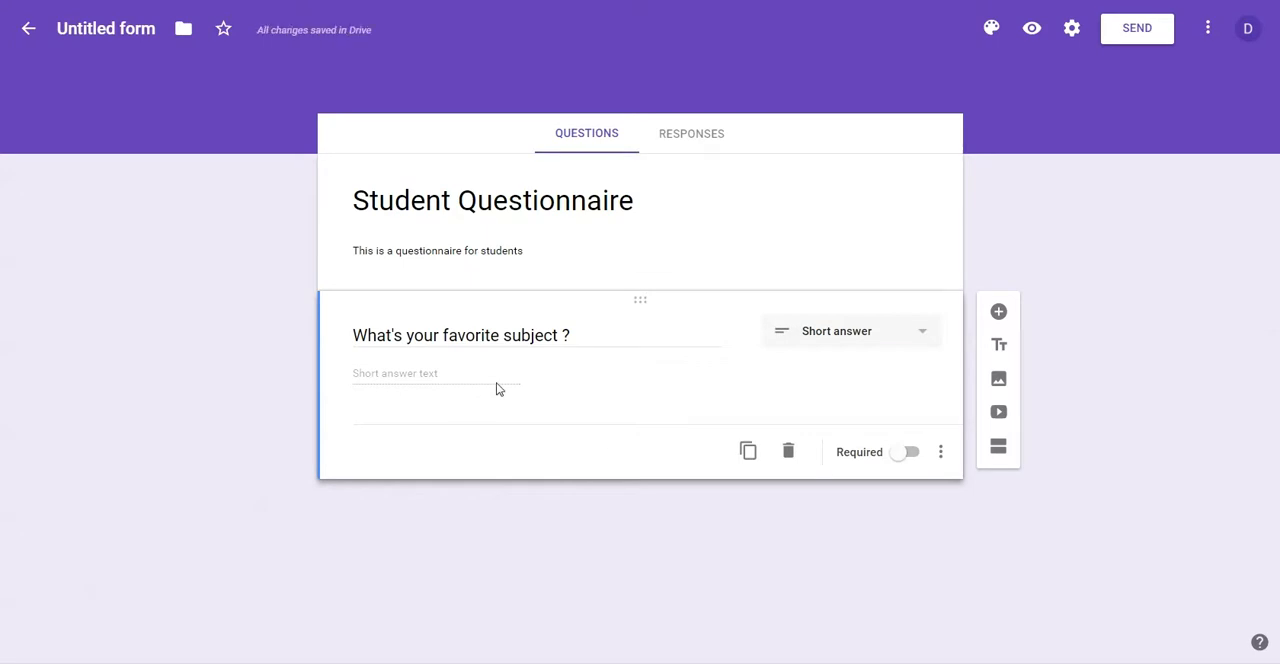
Step: Duplicate the question, reword the copy to "What's your favorite subject this year ?" and make it multiple choice
{"action": "left_click", "coordinate": [748, 453]}
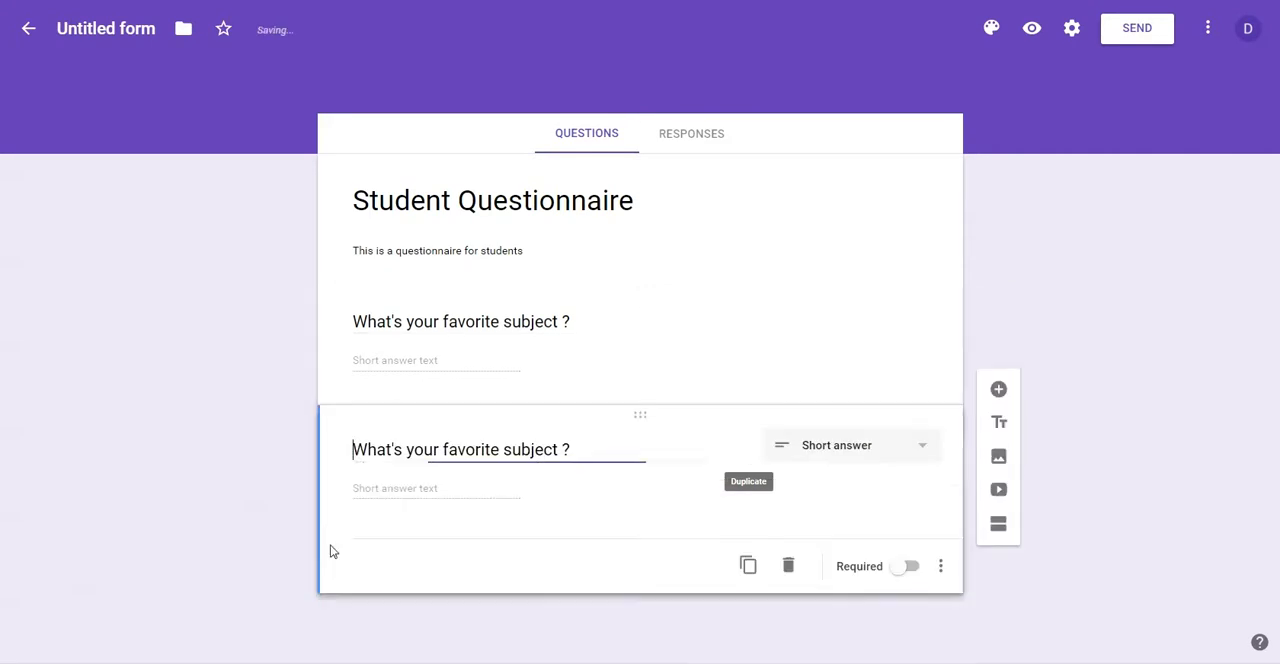
{"action": "left_click", "coordinate": [563, 449]}
{"action": "type", "text": "this year"}
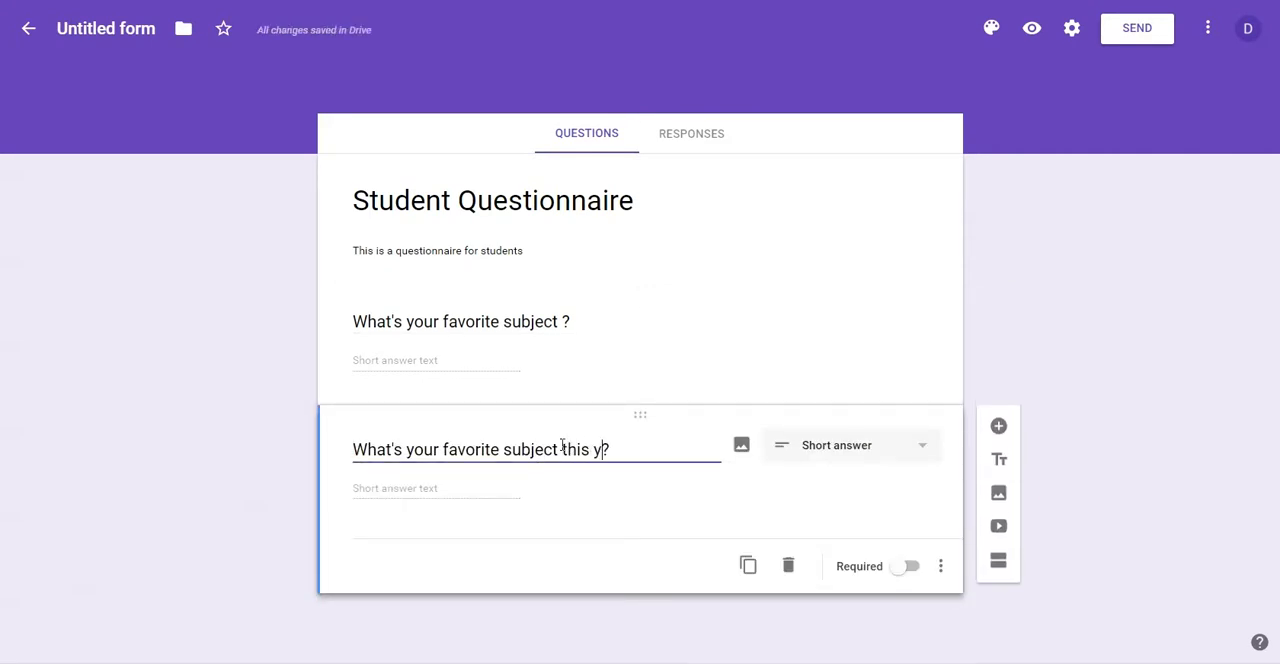
{"action": "left_click", "coordinate": [883, 450]}
{"action": "left_click", "coordinate": [836, 377]}
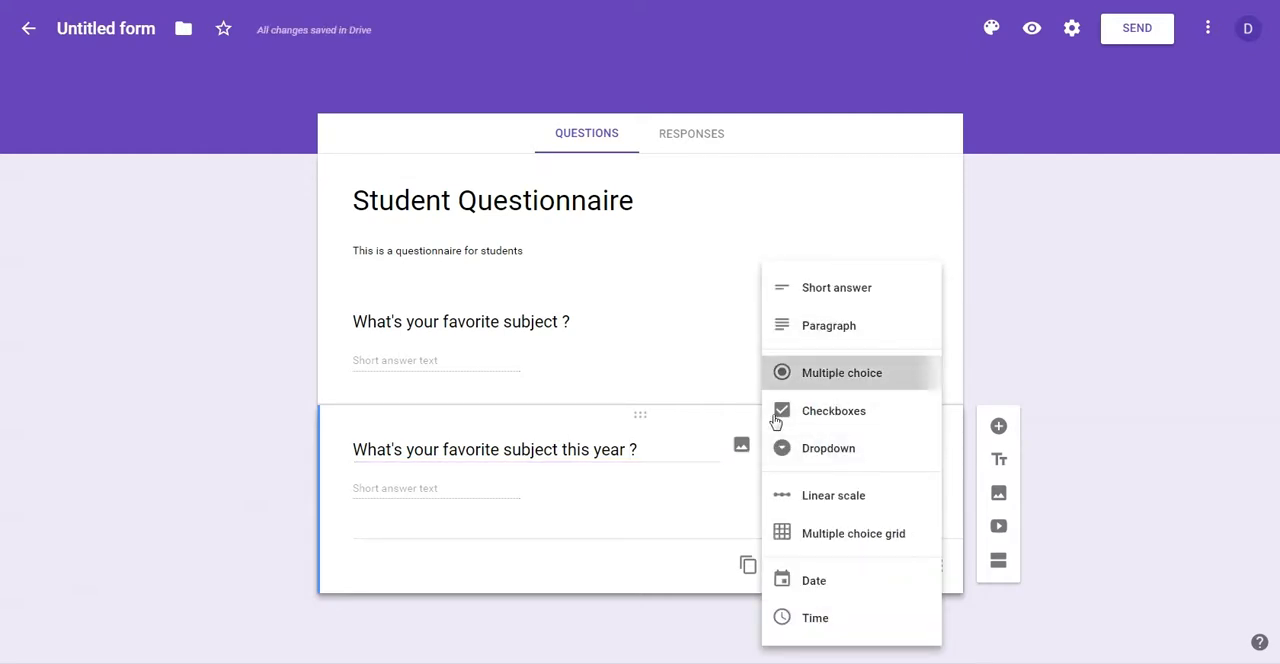
Step: Give the multiple choice question the options Subject A, Subject B and Subject C, removing the extra fourth option
{"action": "left_click", "coordinate": [415, 484]}
{"action": "type", "text": "Subject A"}
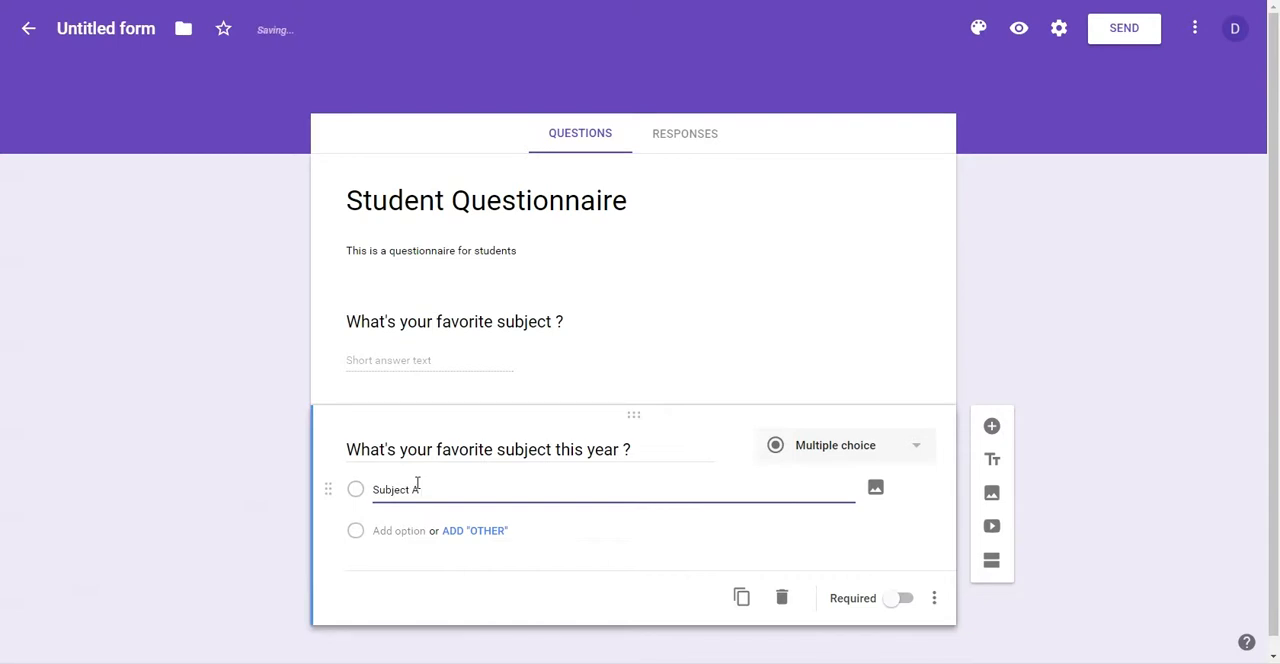
{"action": "key", "text": "Return"}
{"action": "type", "text": "Subject B"}
{"action": "key", "text": "Return"}
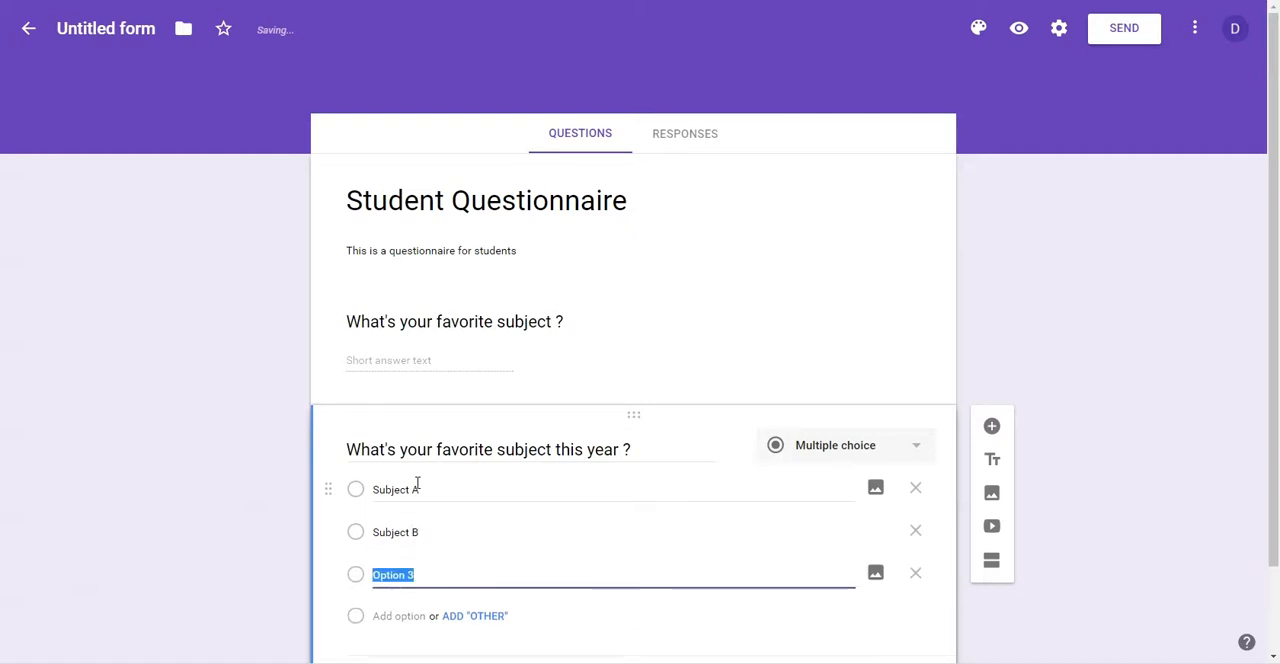
{"action": "type", "text": "Subject "}
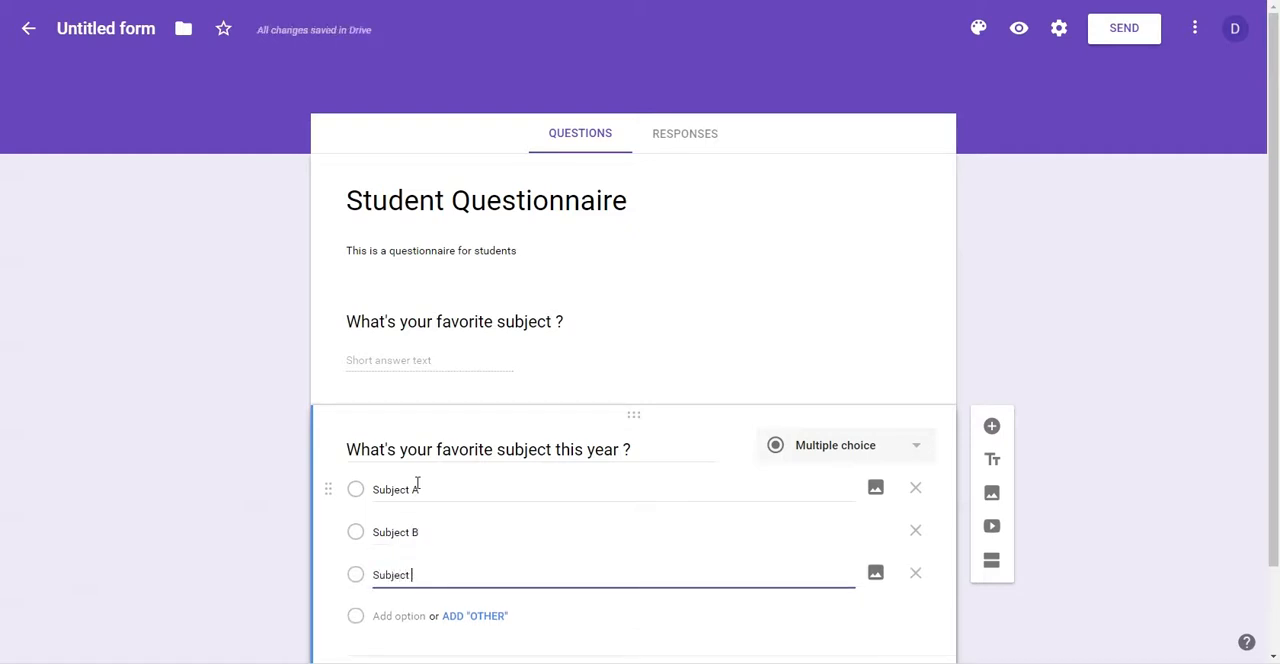
{"action": "type", "text": "C"}
{"action": "key", "text": "Return"}
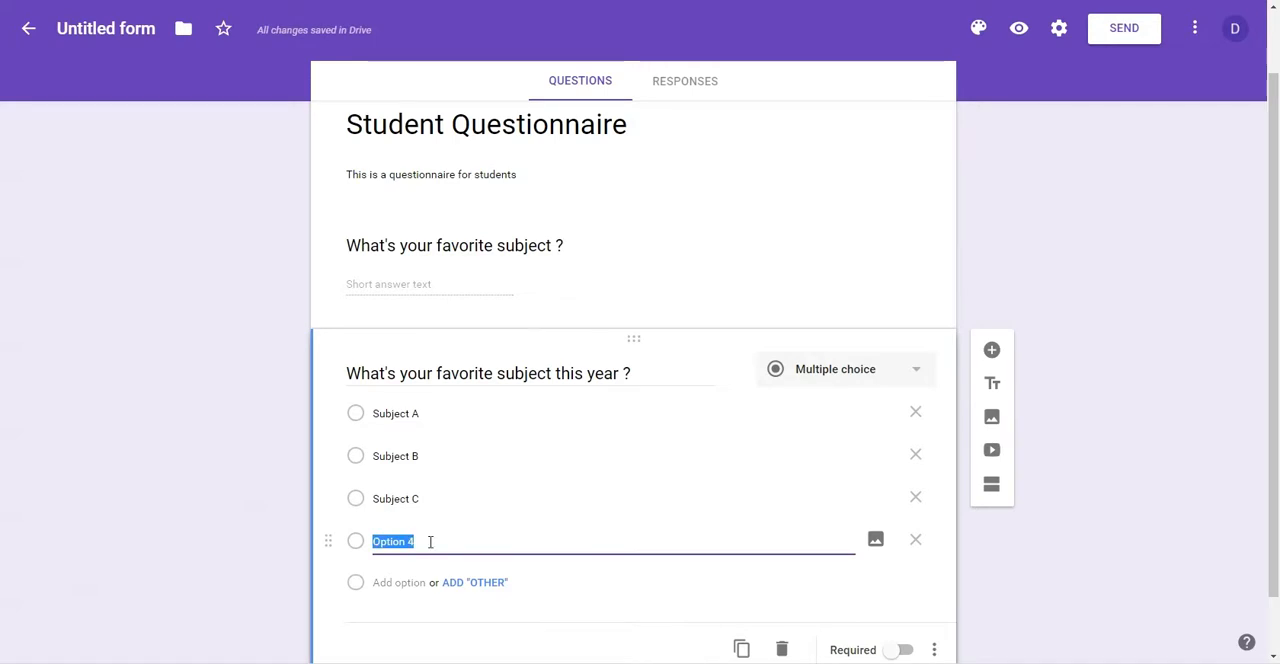
{"action": "left_click", "coordinate": [916, 545]}
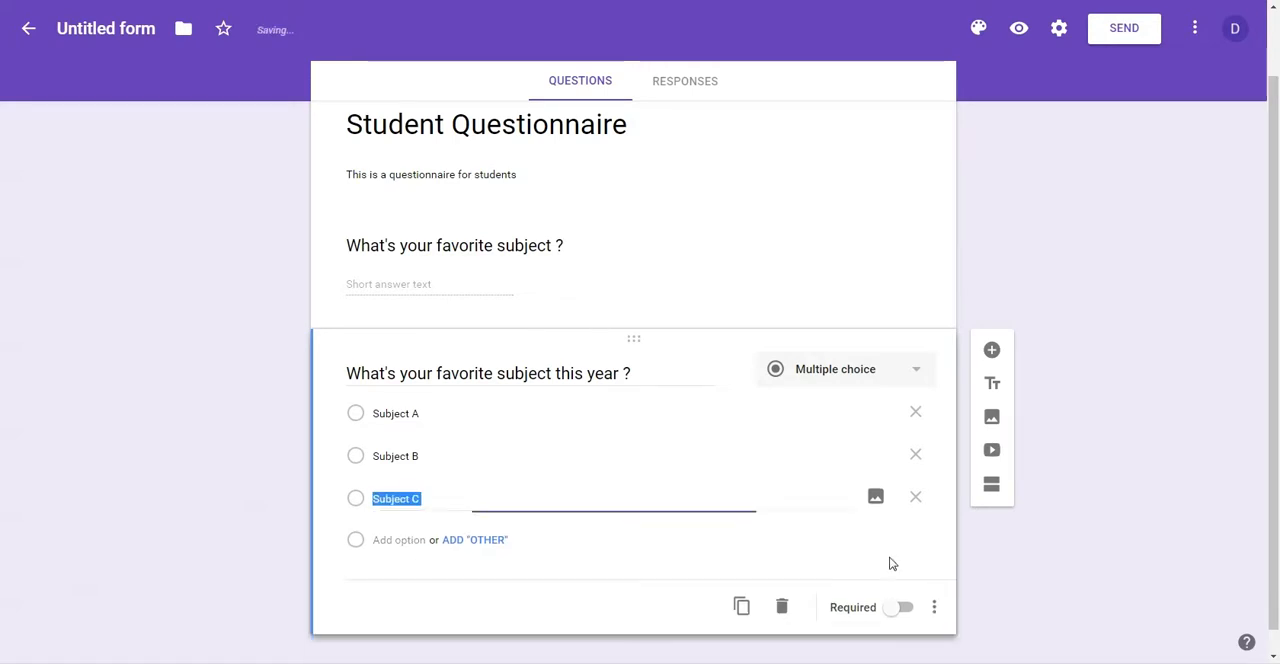
Step: Show the description field on the multiple choice question and enable going to a section based on the answer
{"action": "left_click", "coordinate": [660, 372]}
{"action": "left_click", "coordinate": [671, 370]}
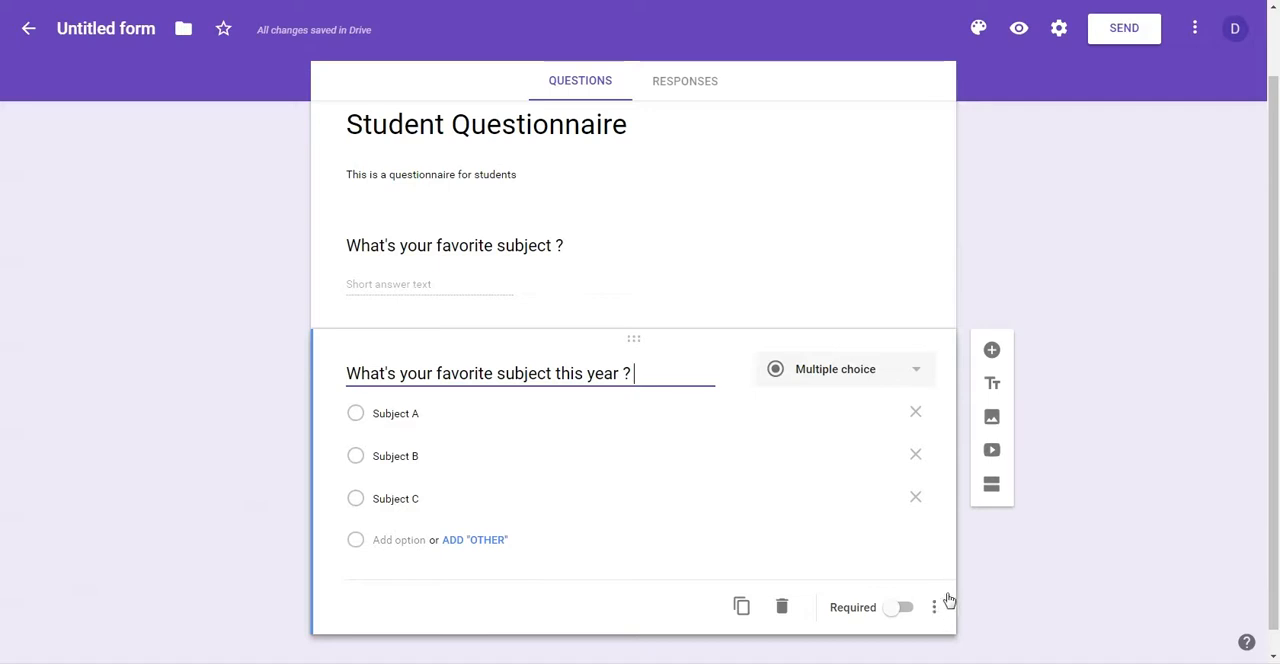
{"action": "left_click", "coordinate": [934, 610]}
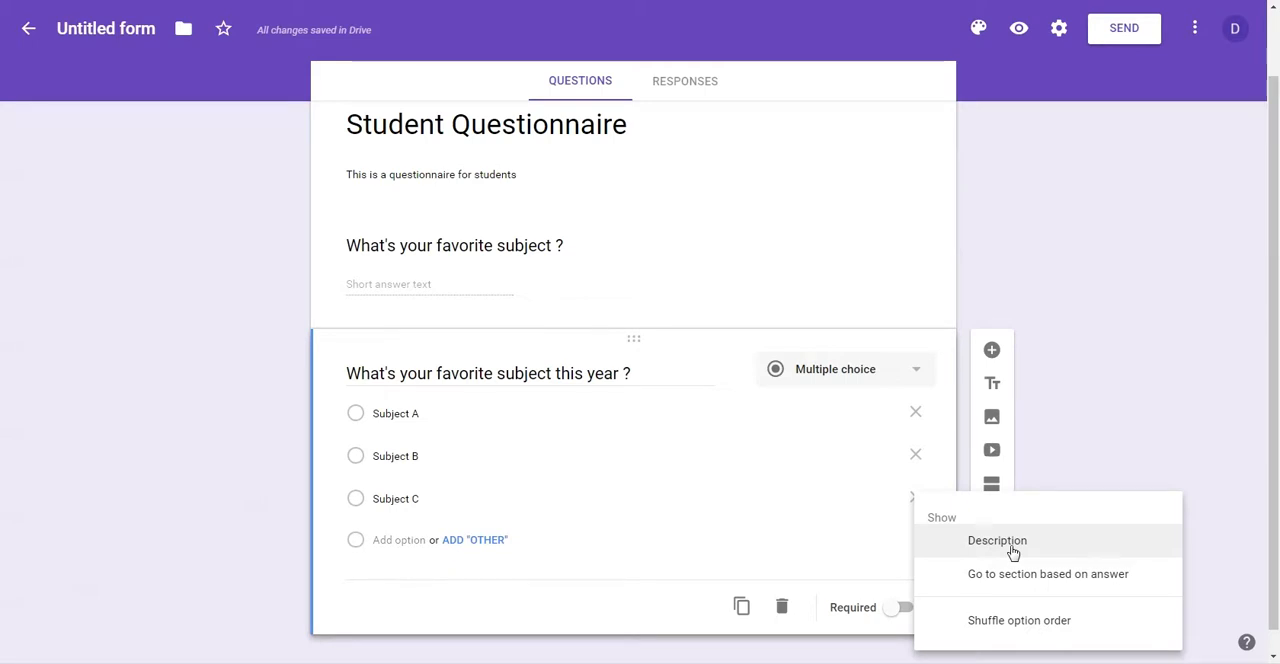
{"action": "left_click", "coordinate": [1012, 550]}
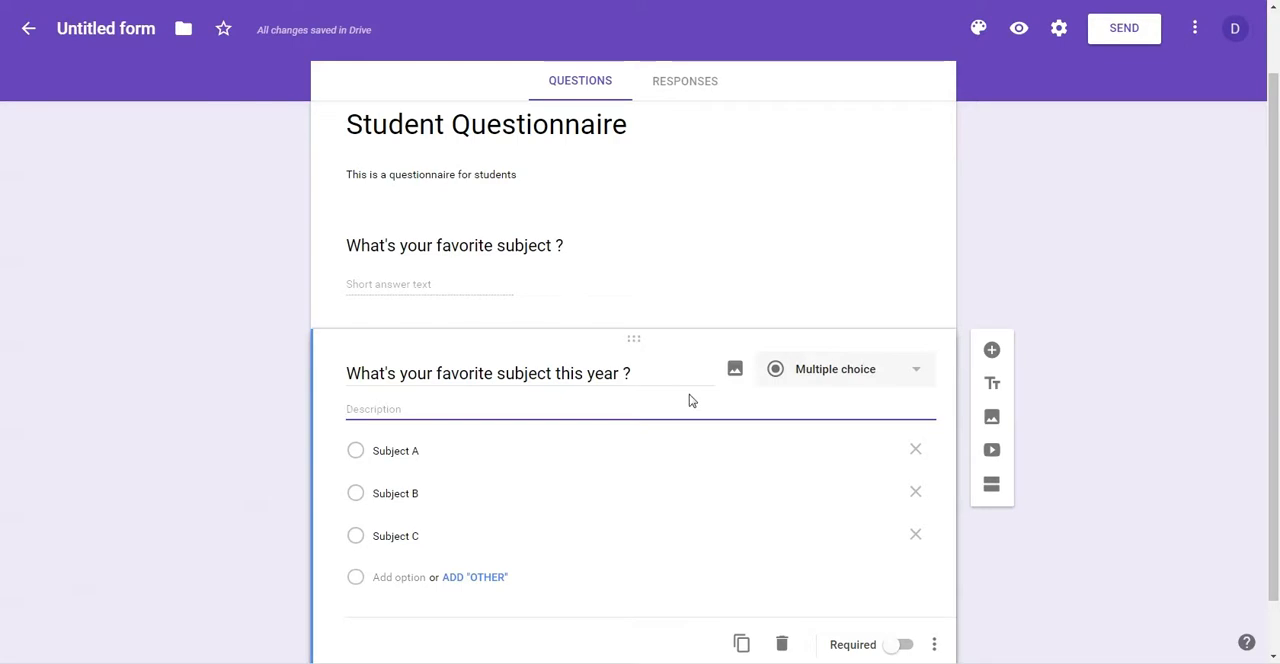
{"action": "left_click", "coordinate": [928, 642]}
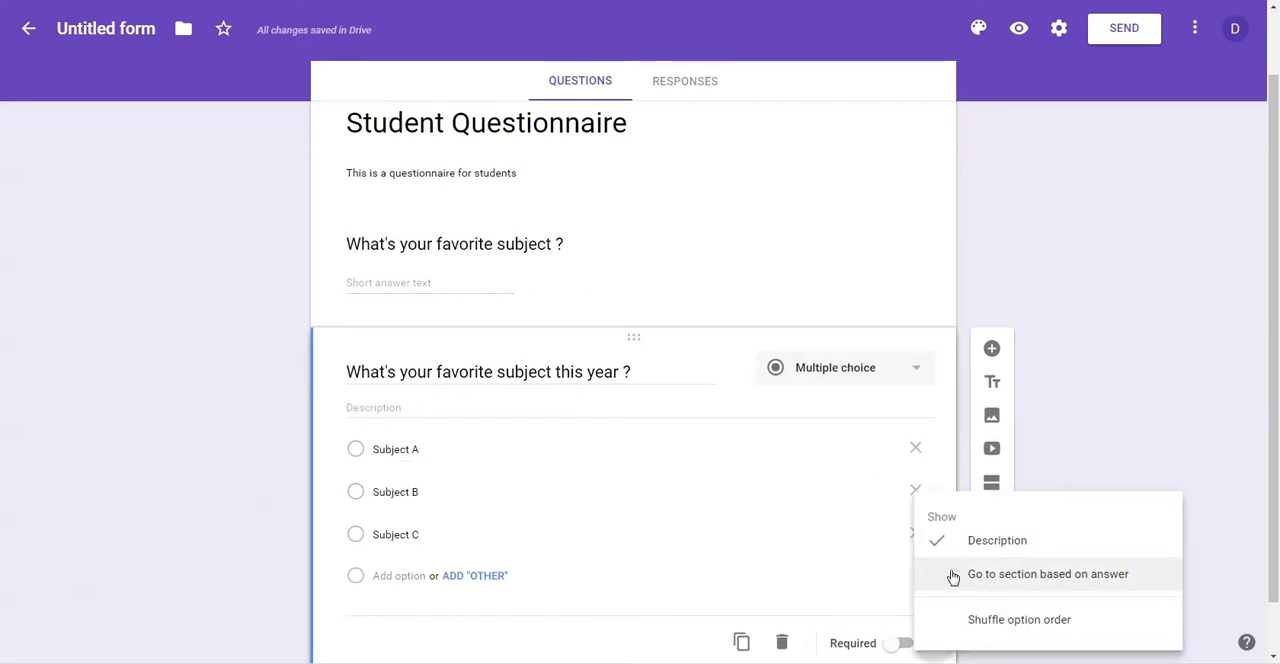
{"action": "left_click", "coordinate": [1045, 577]}
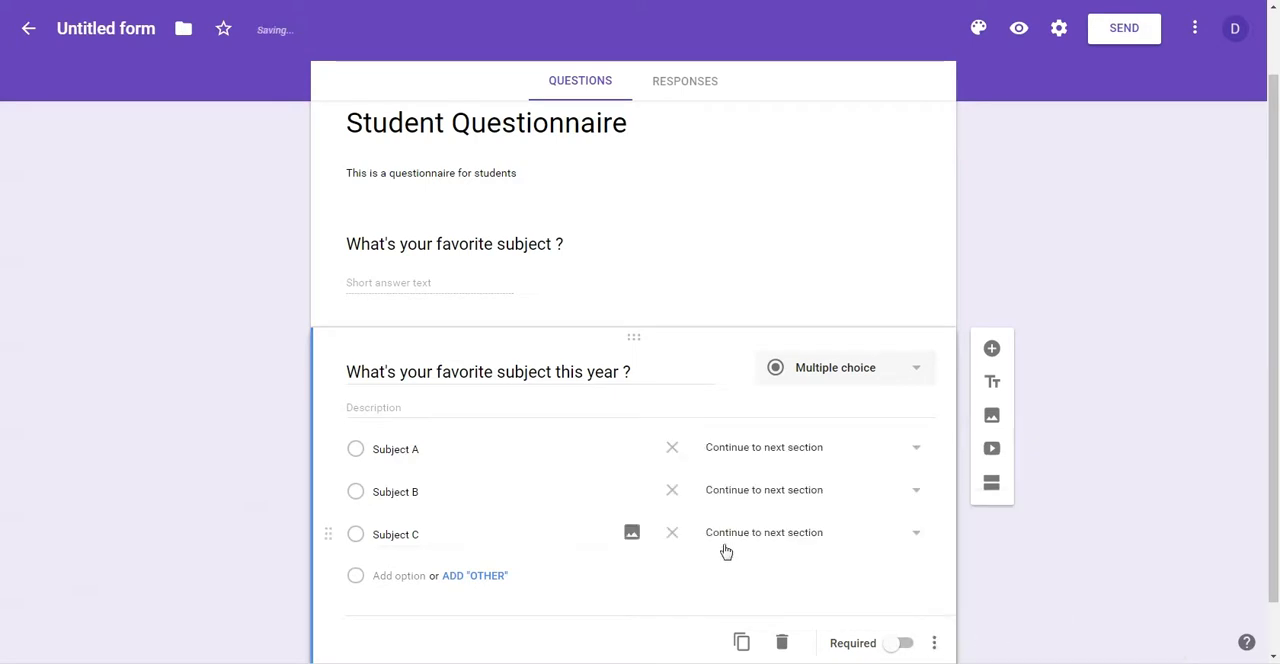
Step: Turn off answer-based section branching and hide the description field on the multiple choice question
{"action": "left_click", "coordinate": [429, 451]}
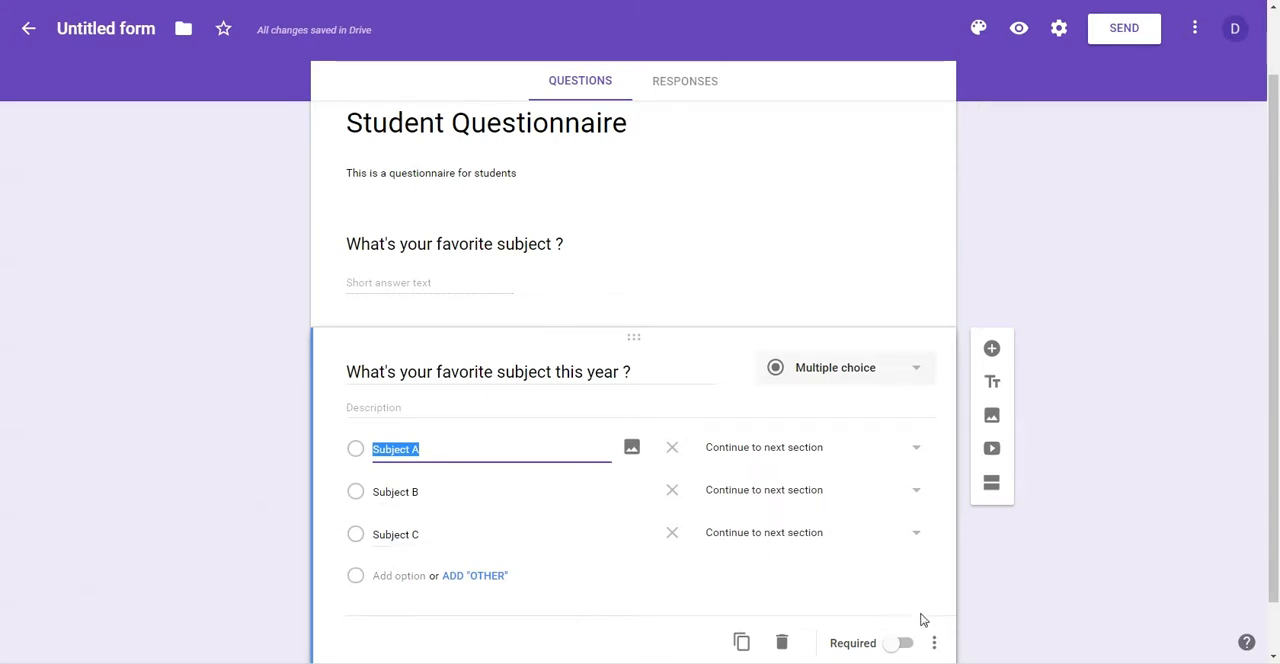
{"action": "left_click", "coordinate": [935, 645]}
{"action": "left_click", "coordinate": [982, 576]}
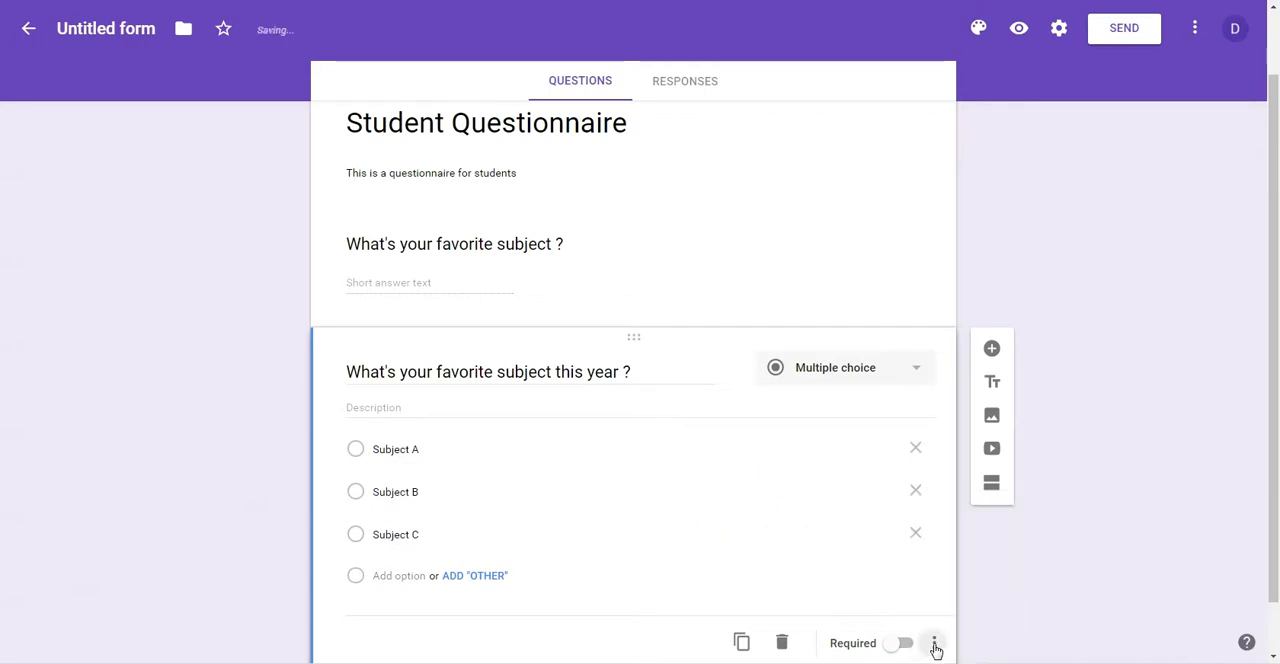
{"action": "left_click", "coordinate": [935, 645]}
{"action": "left_click", "coordinate": [965, 541]}
{"action": "left_click", "coordinate": [930, 607]}
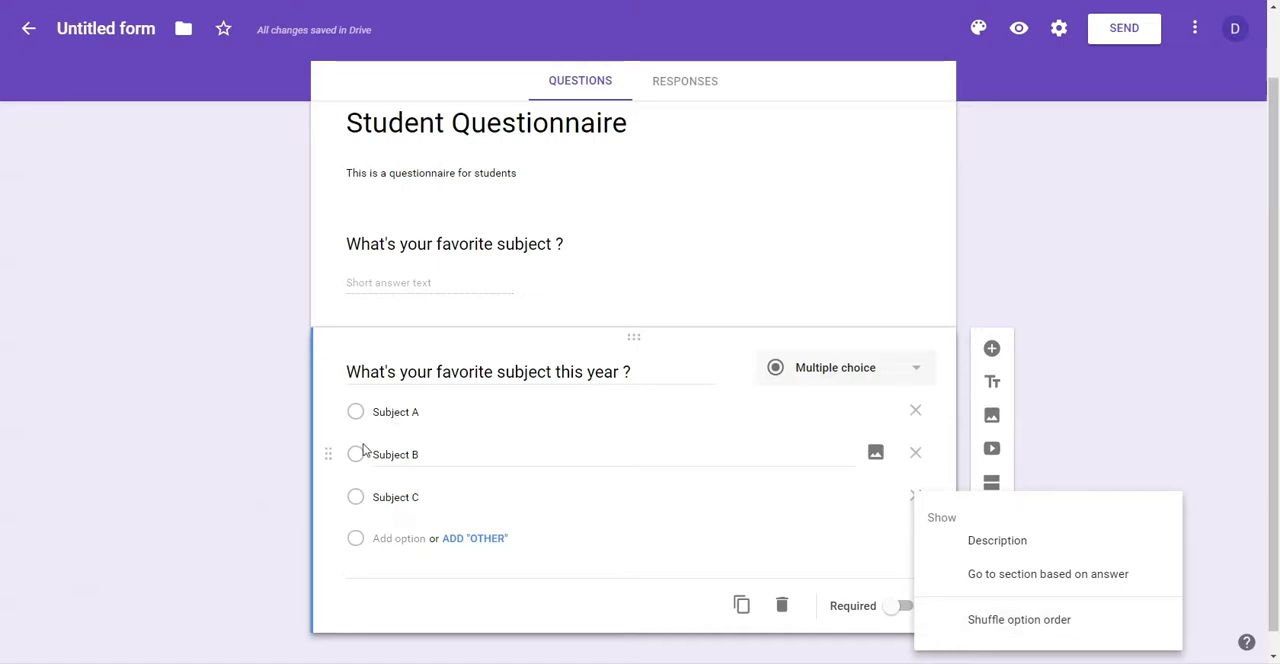
{"action": "left_click", "coordinate": [295, 440]}
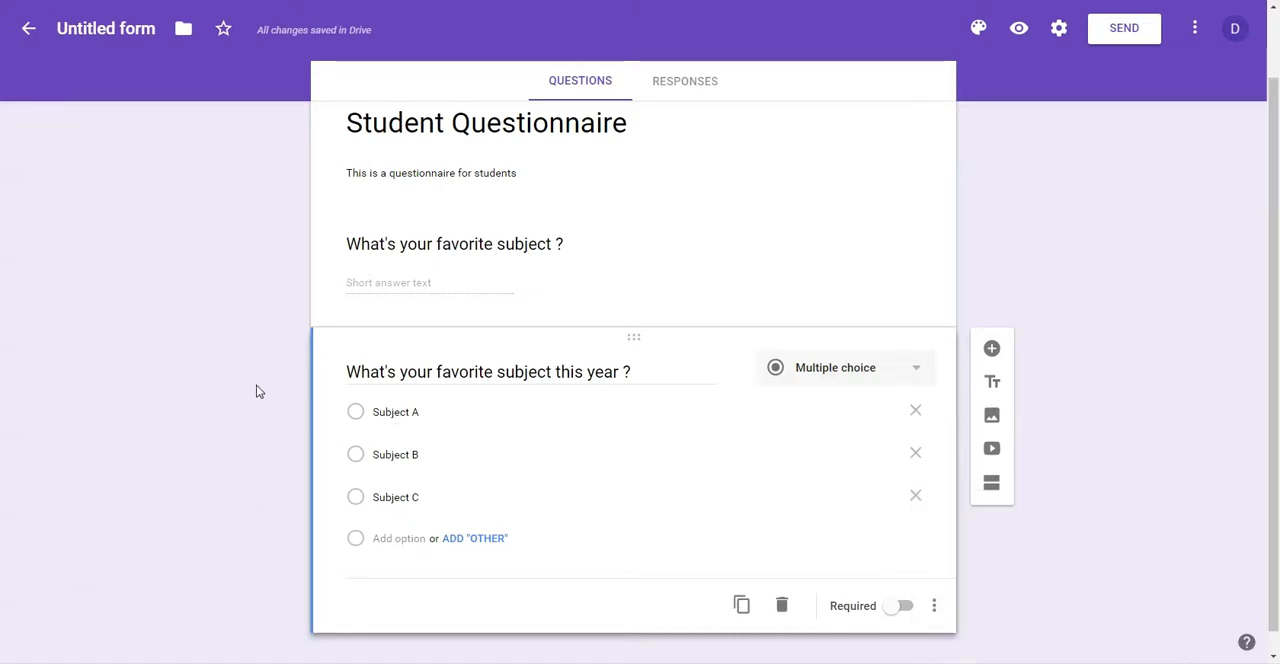
Step: Make the "What's your favorite subject this year ?" question required
{"action": "left_click", "coordinate": [898, 609]}
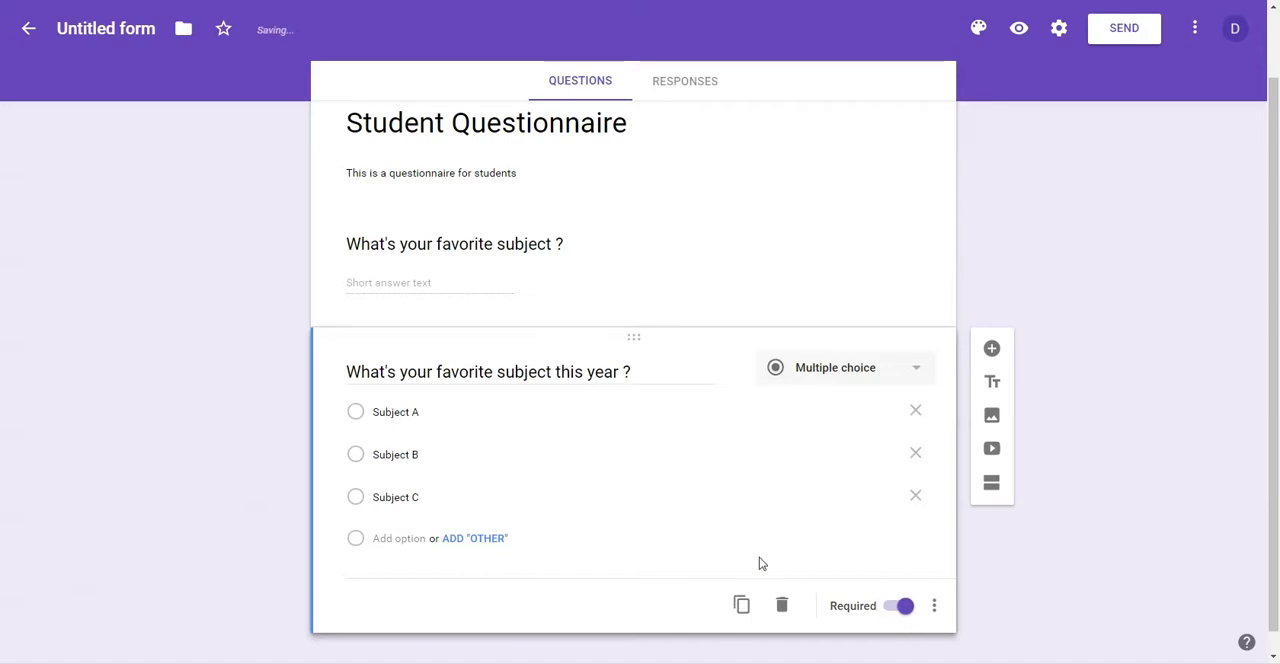
{"action": "left_click", "coordinate": [682, 293]}
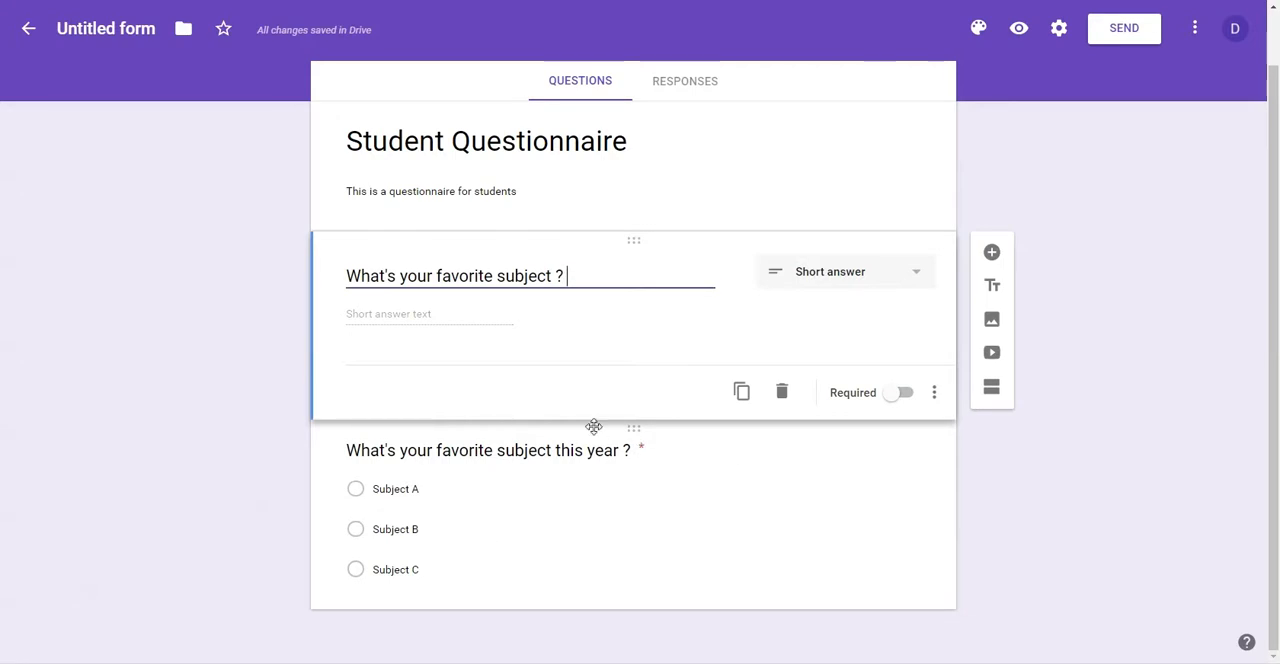
Step: Preview the form, answer "Social Media" as the favorite subject, and try submitting it without answering the required multiple choice question
{"action": "left_click", "coordinate": [1018, 31]}
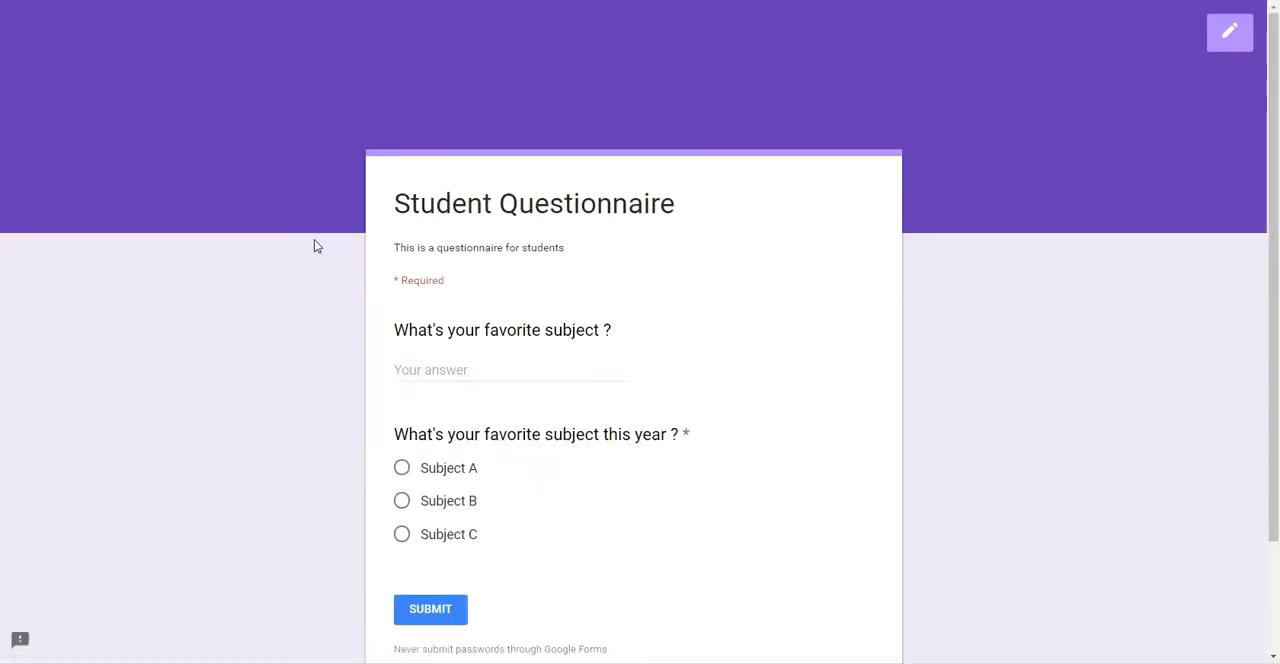
{"action": "scroll", "coordinate": [285, 300], "scroll_direction": "down", "scroll_amount": 2}
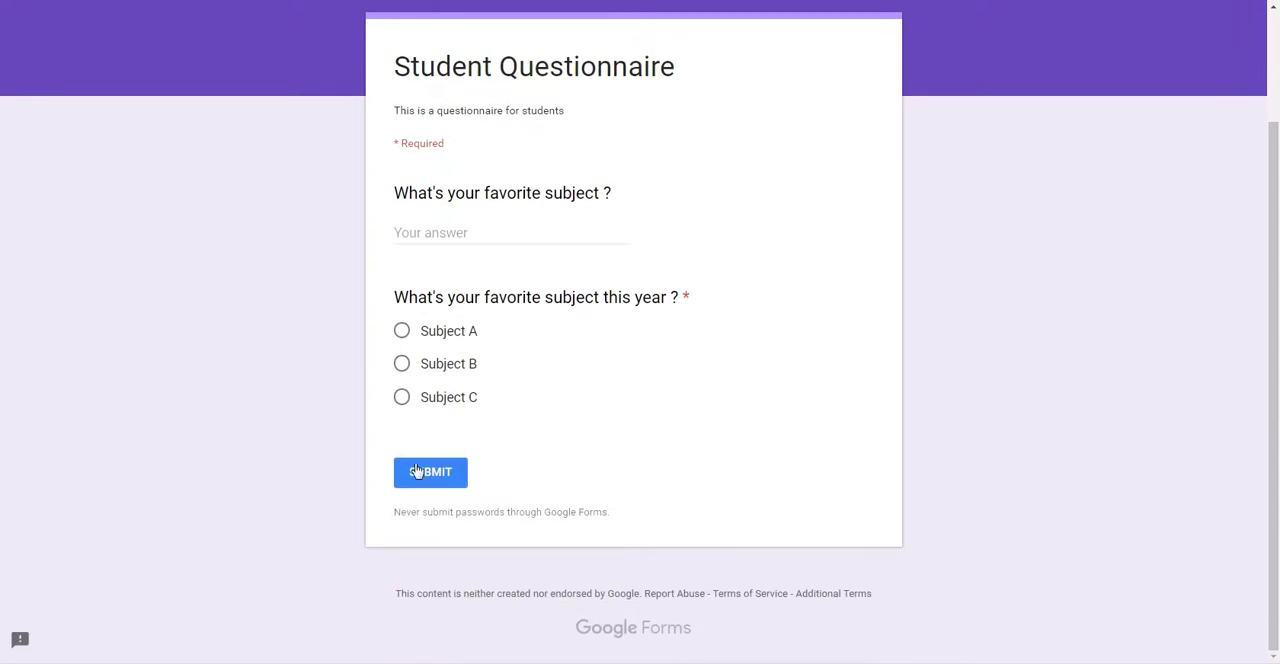
{"action": "left_click", "coordinate": [444, 224]}
{"action": "type", "text": "Biolog"}
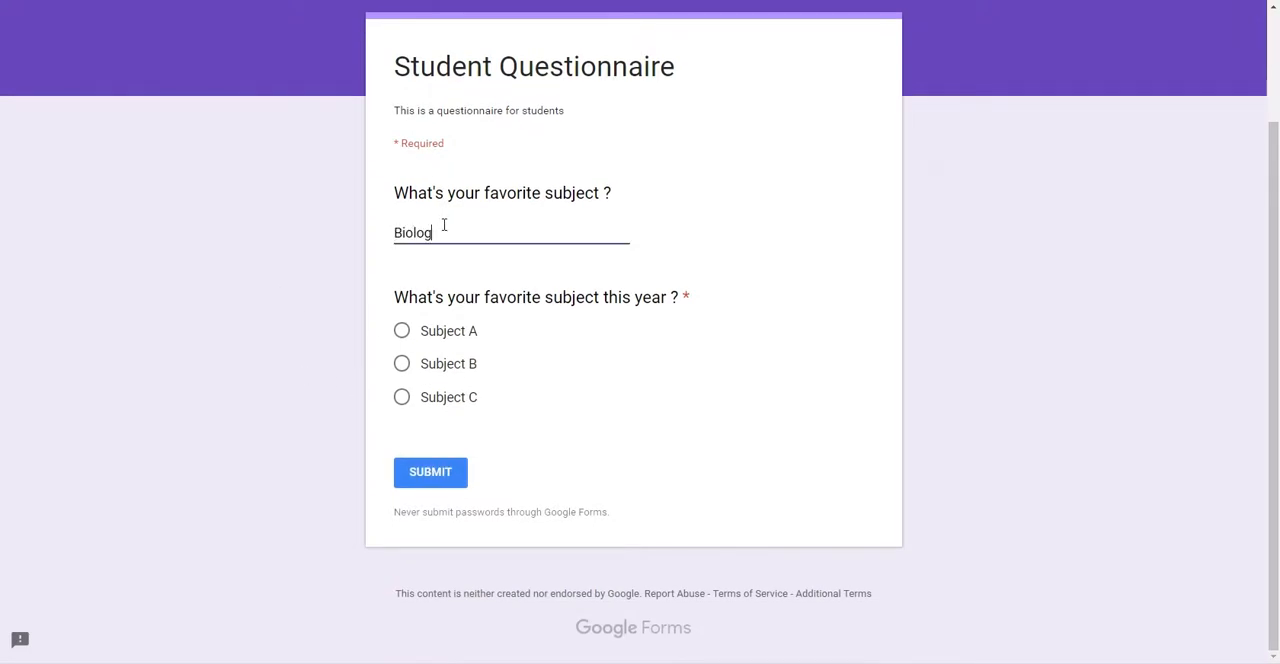
{"action": "type", "text": "y or CHemist"}
{"action": "key", "text": "ctrl+a"}
{"action": "key", "text": "BackSpace"}
{"action": "type", "text": "Social MEedia"}
{"action": "left_click", "coordinate": [437, 481]}
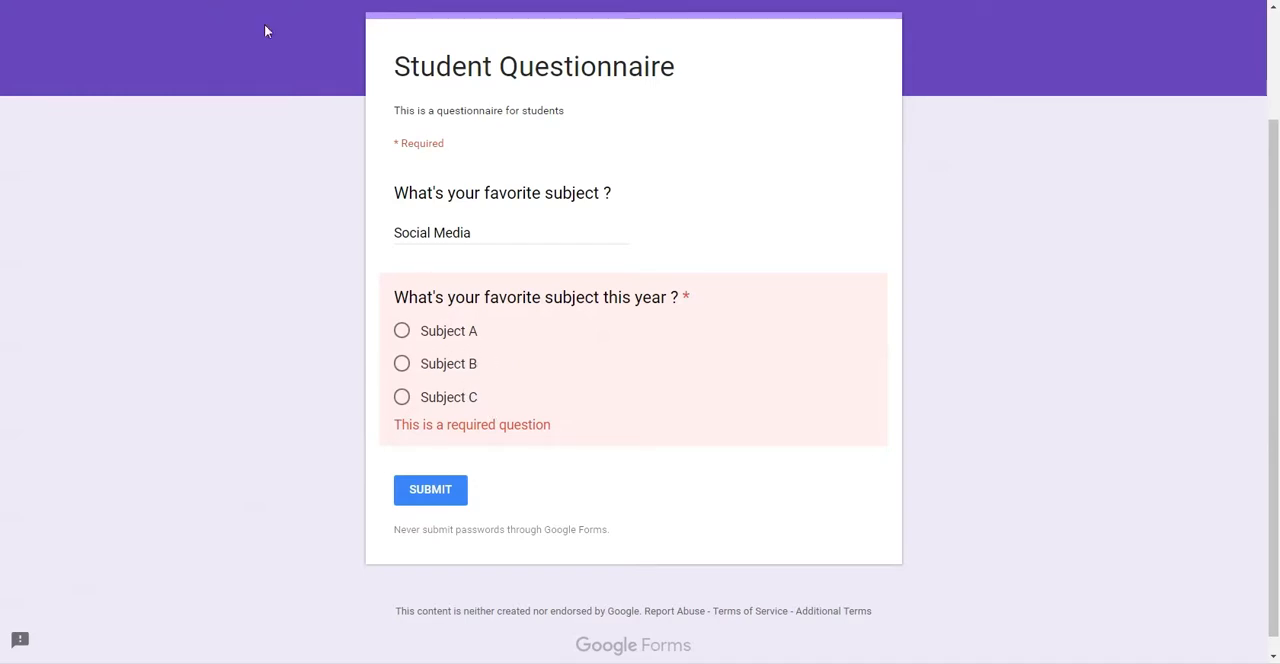
Step: Close the preview and delete the "What's your favorite subject this year ?" question from the form
{"action": "key", "text": "ctrl+w"}
{"action": "left_click", "coordinate": [699, 56]}
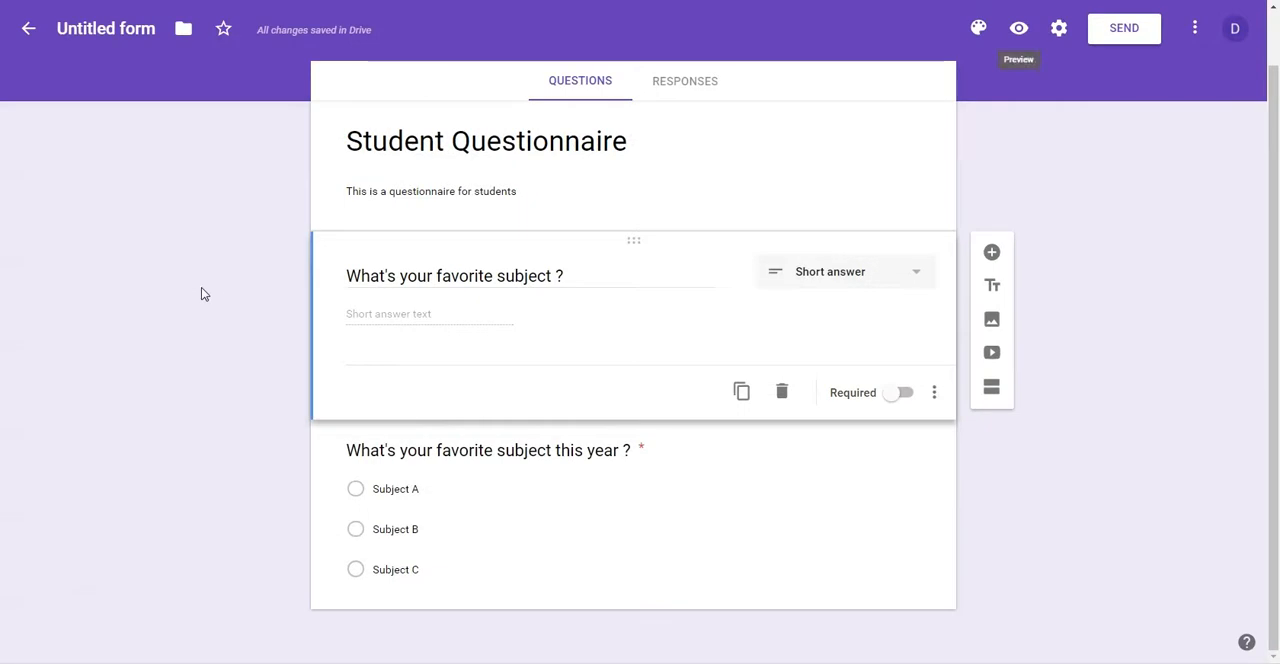
{"action": "left_click", "coordinate": [894, 509]}
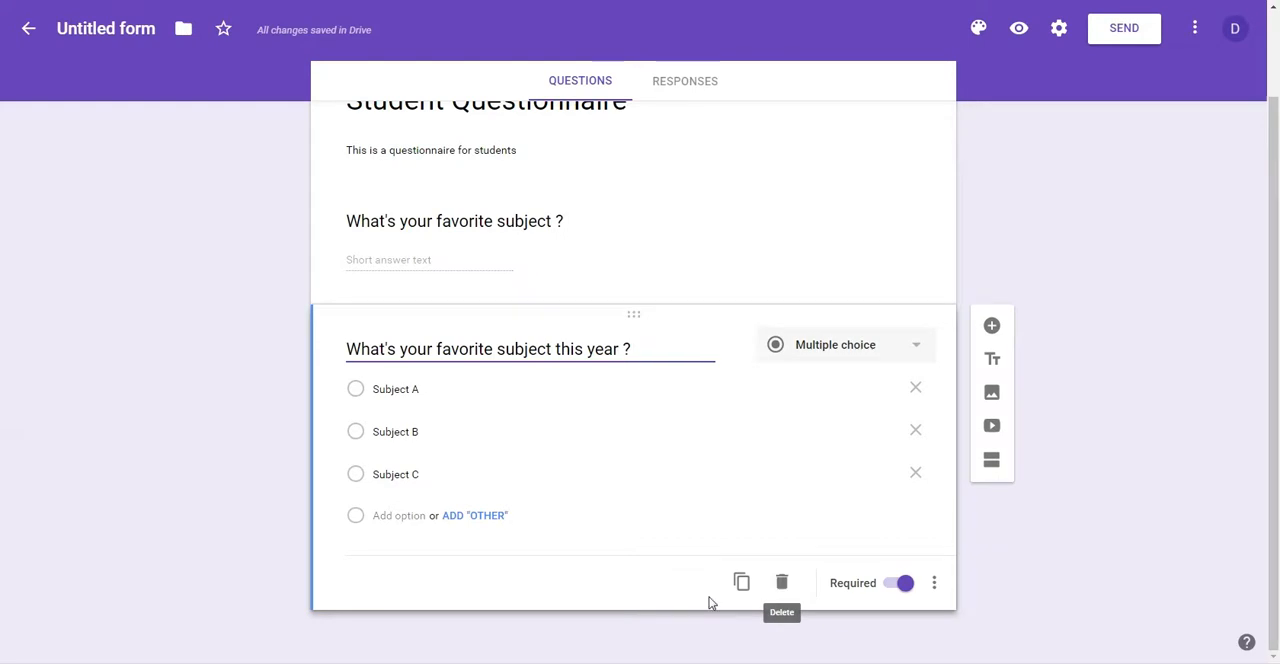
{"action": "left_click", "coordinate": [782, 584]}
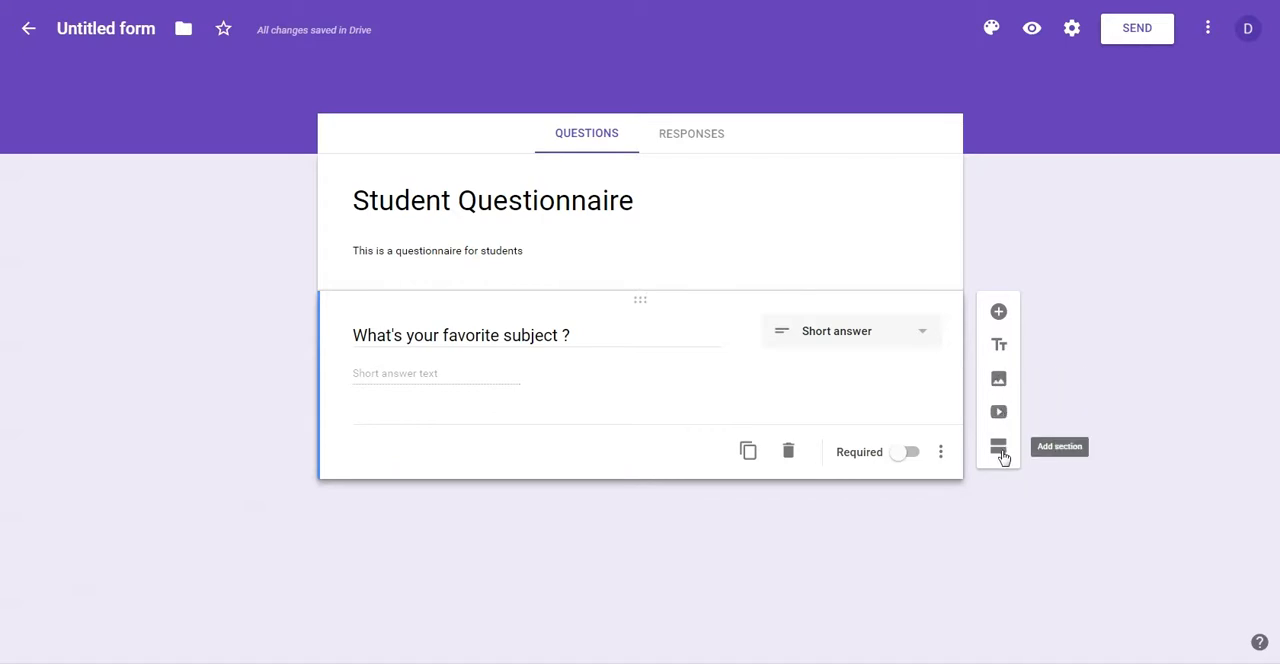
Step: Add a new question below the favorite subject question, titled "What's your marketing plan for next year"
{"action": "left_click", "coordinate": [998, 314]}
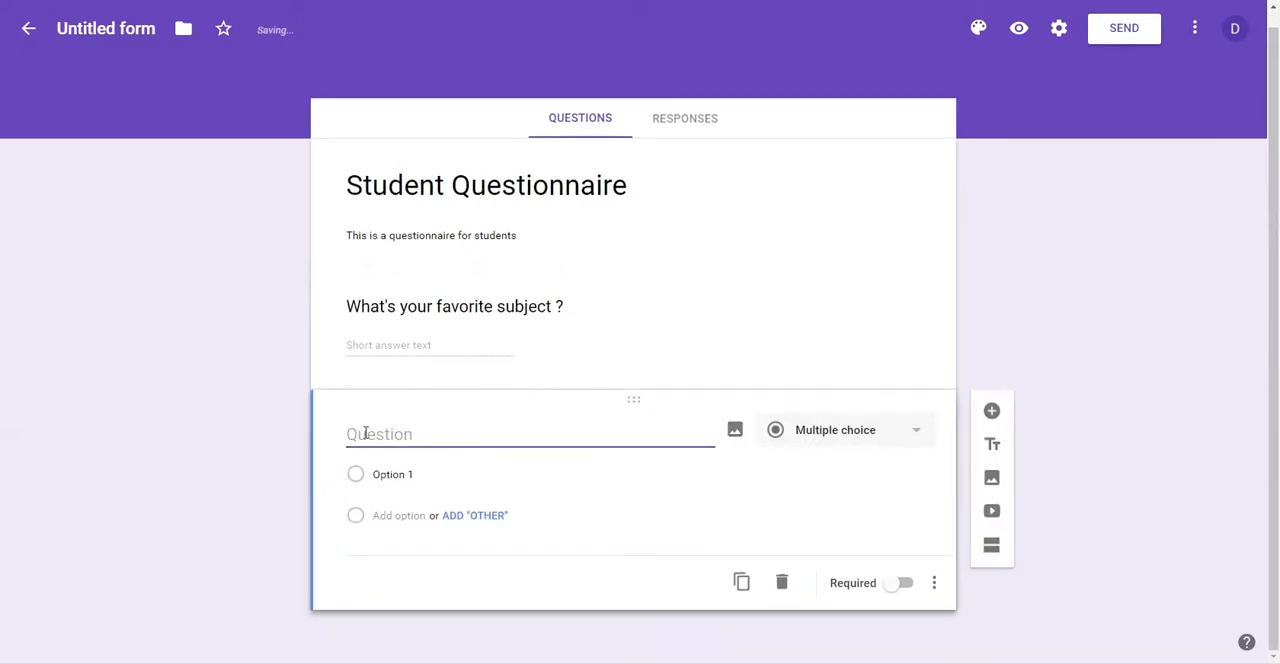
{"action": "type", "text": "What;s"}
{"action": "key", "text": "BackSpace"}
{"action": "type", "text": "s your"}
{"action": "key", "text": "BackSpace"}
{"action": "key", "text": "BackSpace"}
{"action": "key", "text": "BackSpace"}
{"action": "key", "text": "BackSpace"}
{"action": "type", "text": "your pla"}
{"action": "key", "text": "BackSpace"}
{"action": "key", "text": "BackSpace"}
{"action": "key", "text": "BackSpace"}
{"action": "type", "text": "mark"}
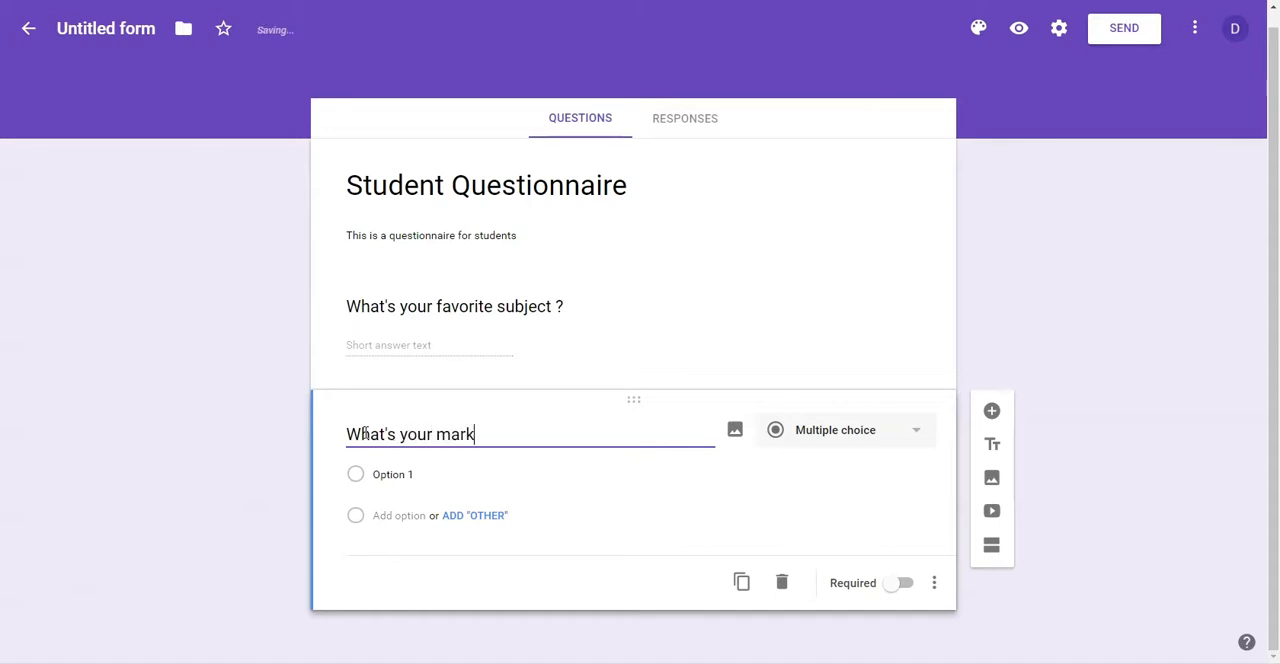
{"action": "type", "text": "eting plan"}
{"action": "key", "text": "BackSpace"}
{"action": "key", "text": "BackSpace"}
{"action": "type", "text": "lan "}
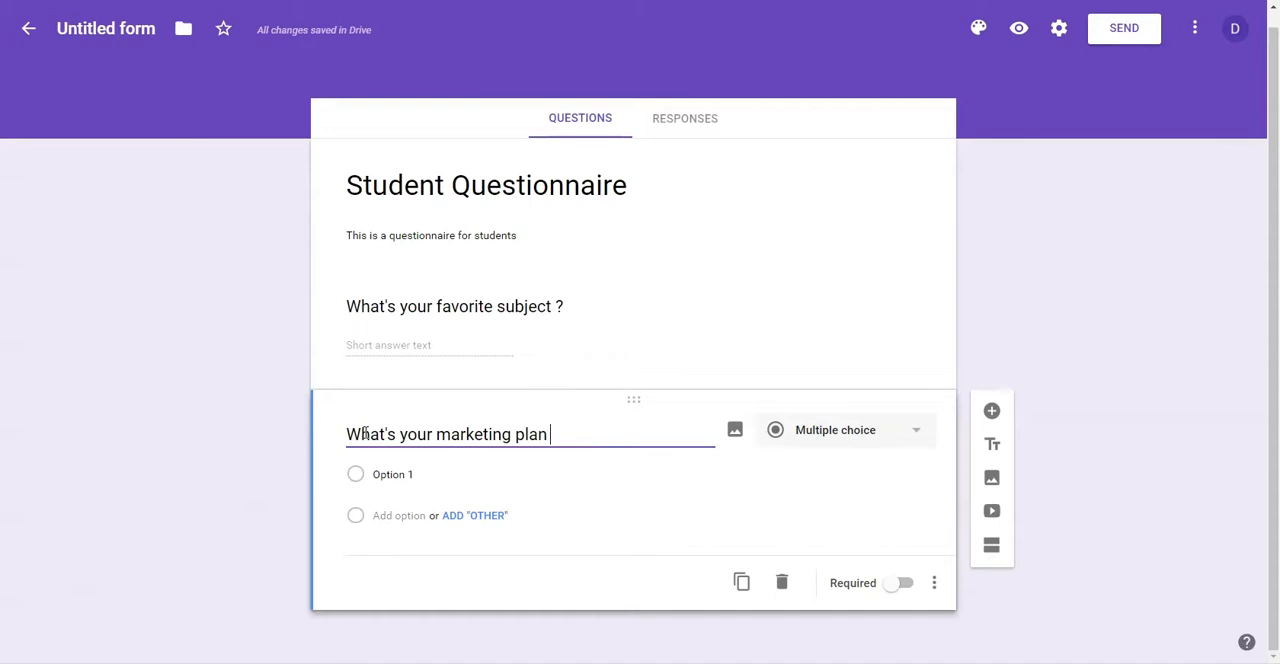
{"action": "type", "text": "for next year"}
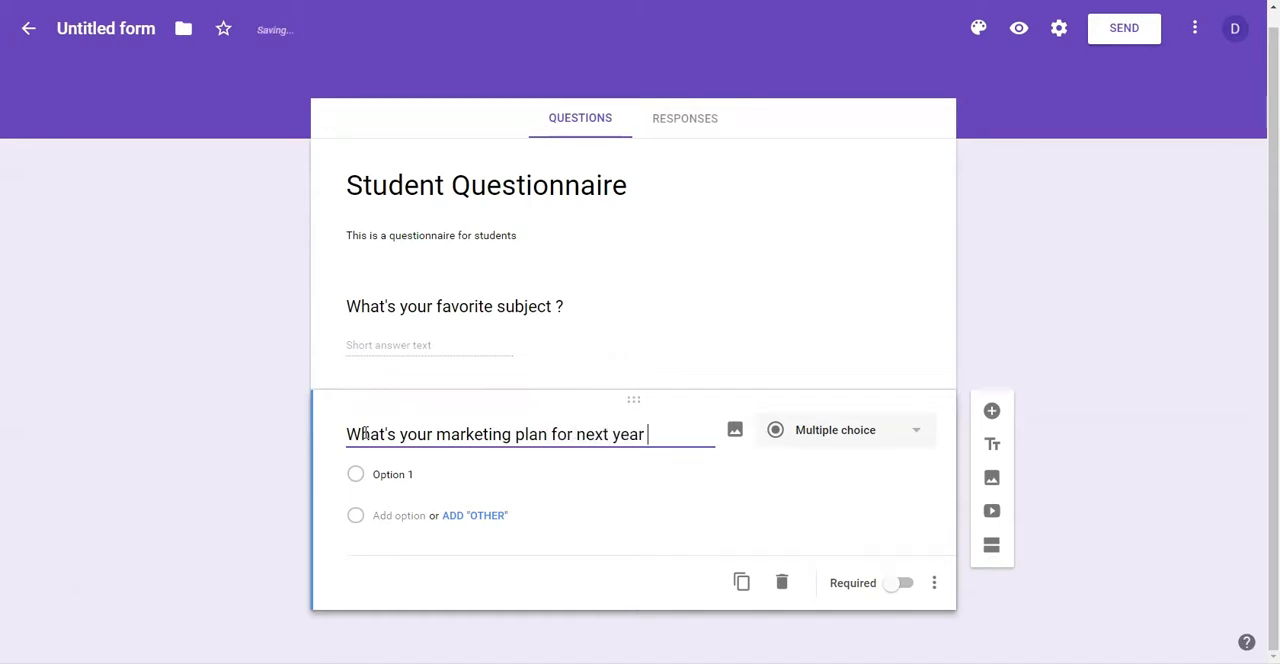
Step: Change the marketing plan question's type to Checkboxes and name its first option Box 1
{"action": "left_click", "coordinate": [828, 446]}
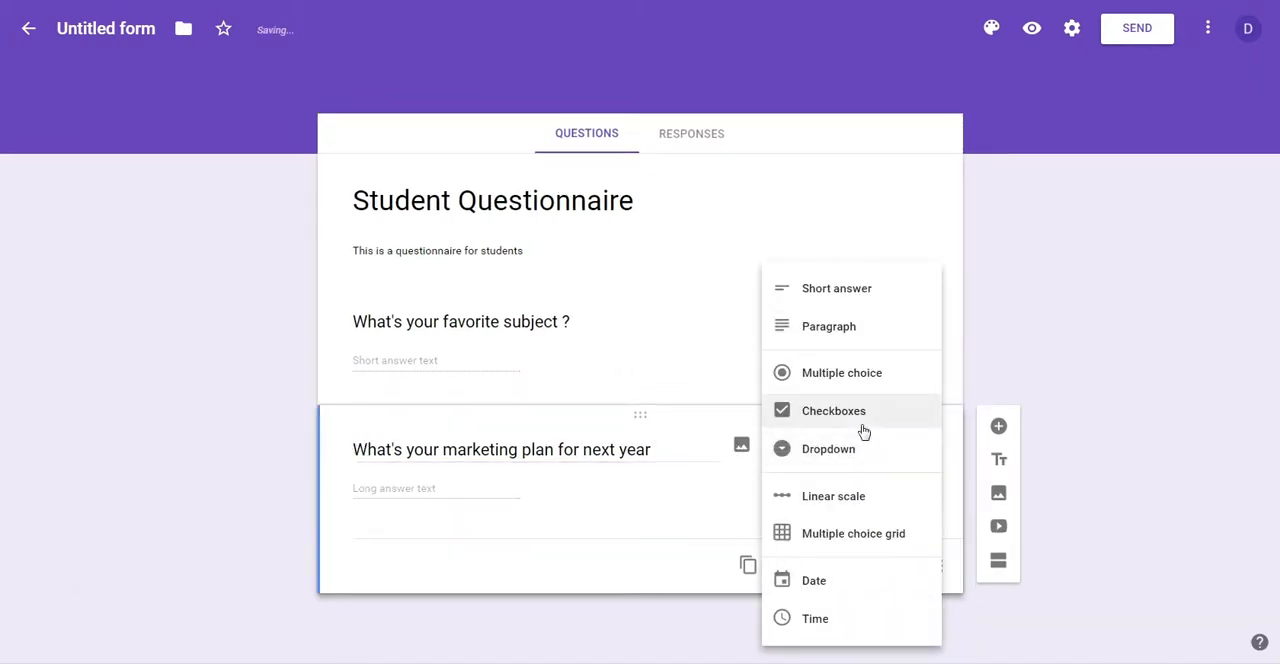
{"action": "left_click", "coordinate": [851, 417]}
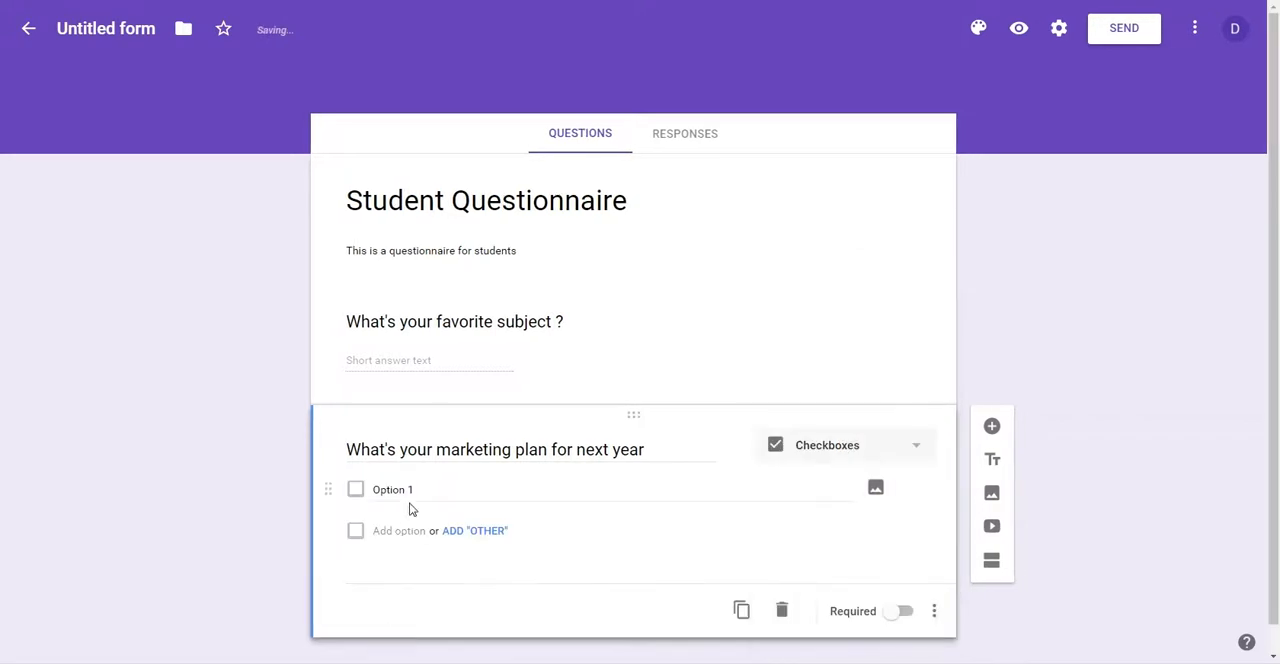
{"action": "type", "text": "Box"}
{"action": "key", "text": "BackSpace"}
{"action": "key", "text": "BackSpace"}
{"action": "type", "text": "ox"}
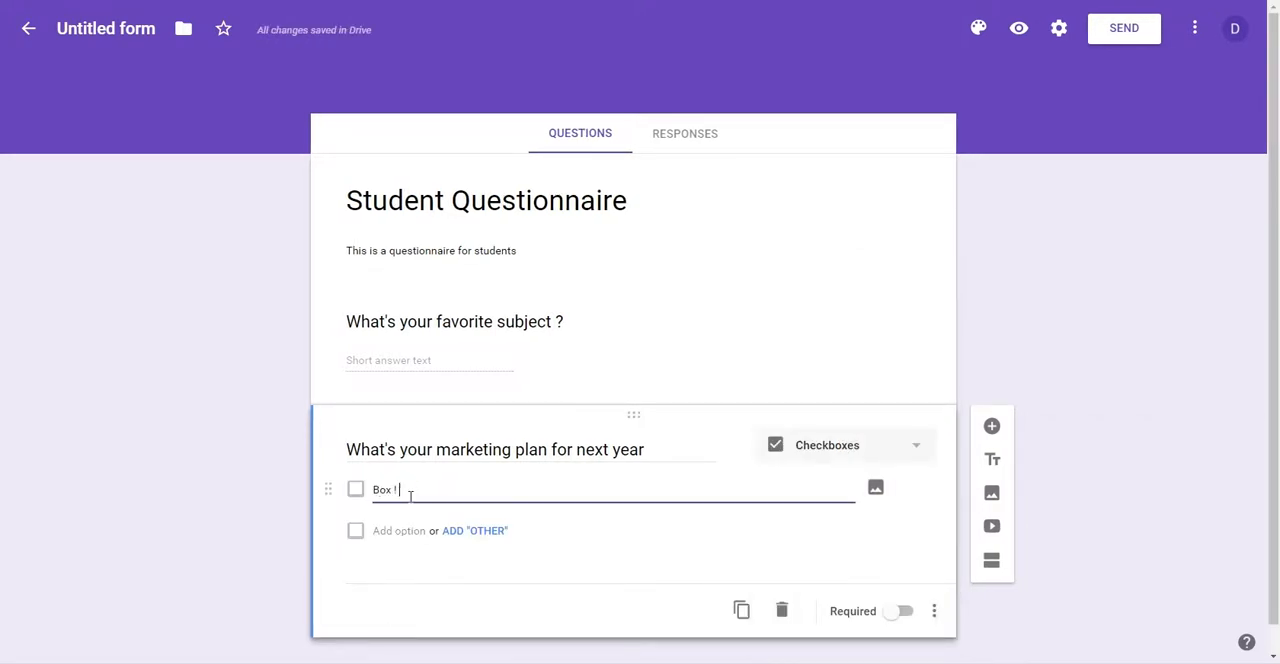
Step: Add the options Box 2 and Box 3 to the marketing plan question, removing the extra fourth option
{"action": "key", "text": "Return"}
{"action": "type", "text": "Box 2"}
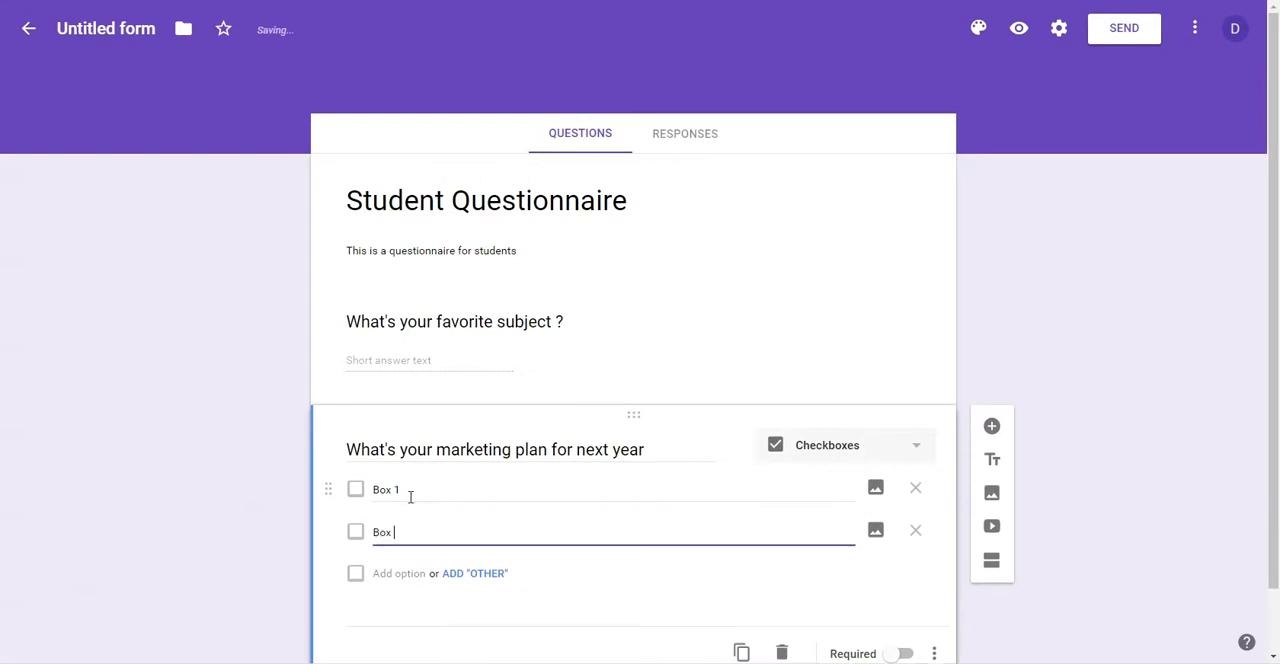
{"action": "key", "text": "Return"}
{"action": "type", "text": "Bo"}
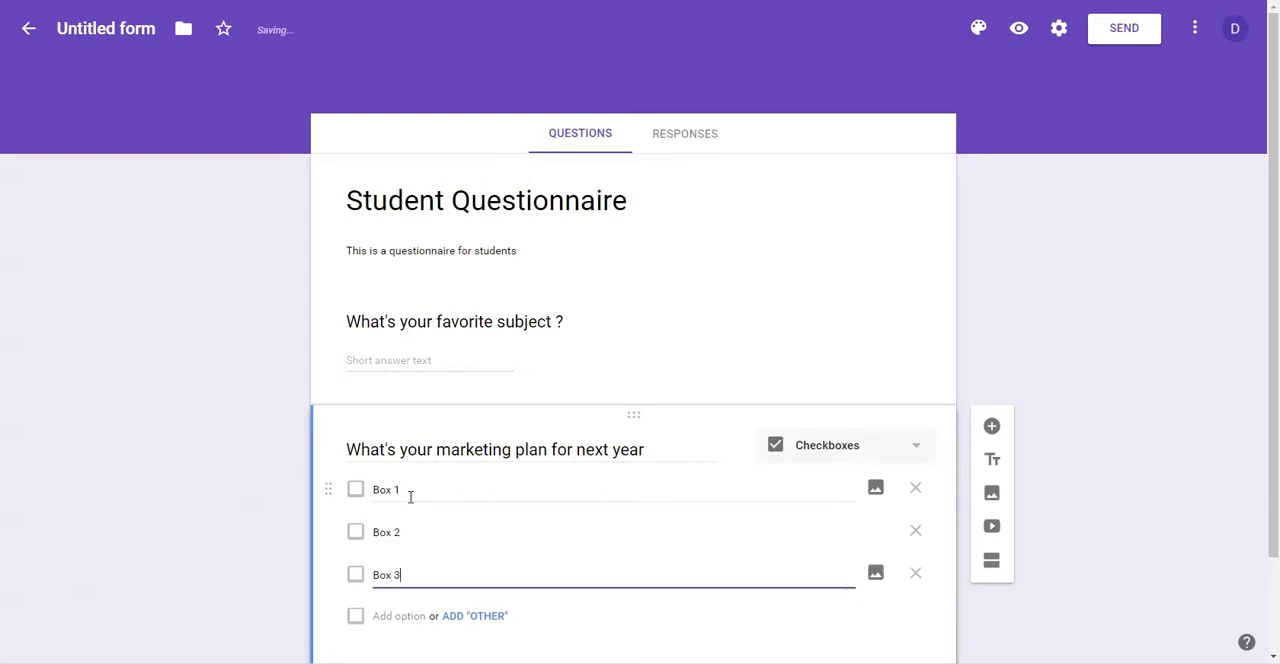
{"action": "type", "text": "x 3"}
{"action": "key", "text": "Return"}
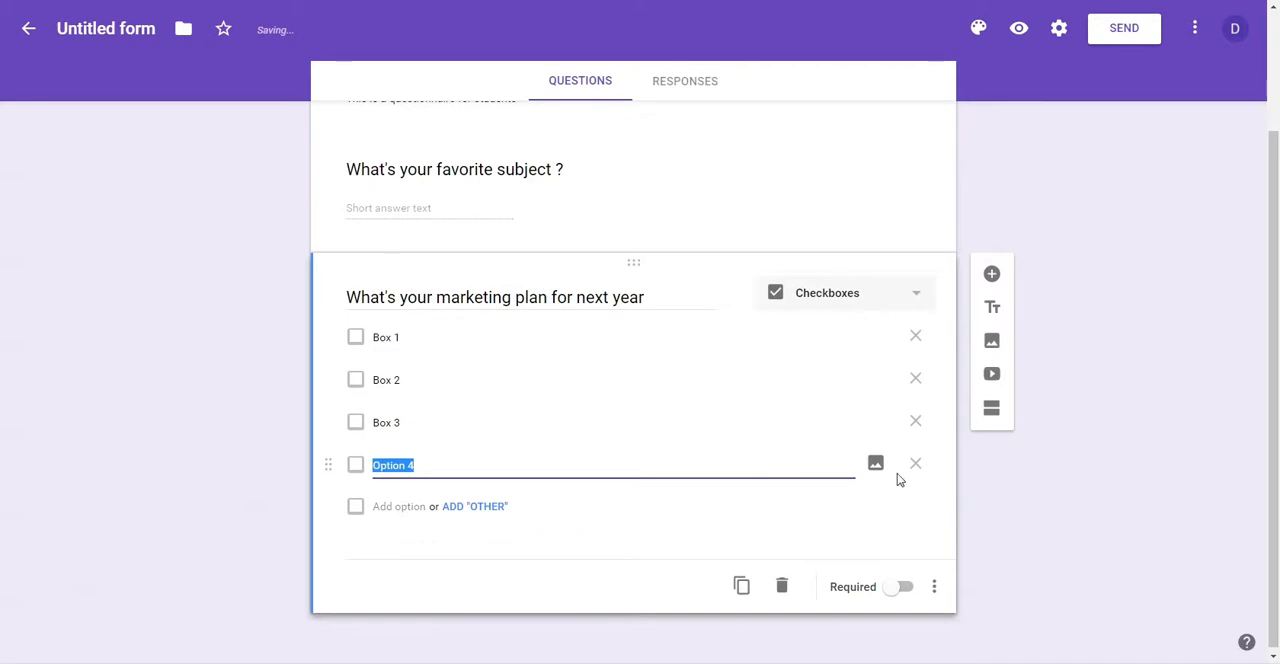
{"action": "left_click", "coordinate": [915, 463]}
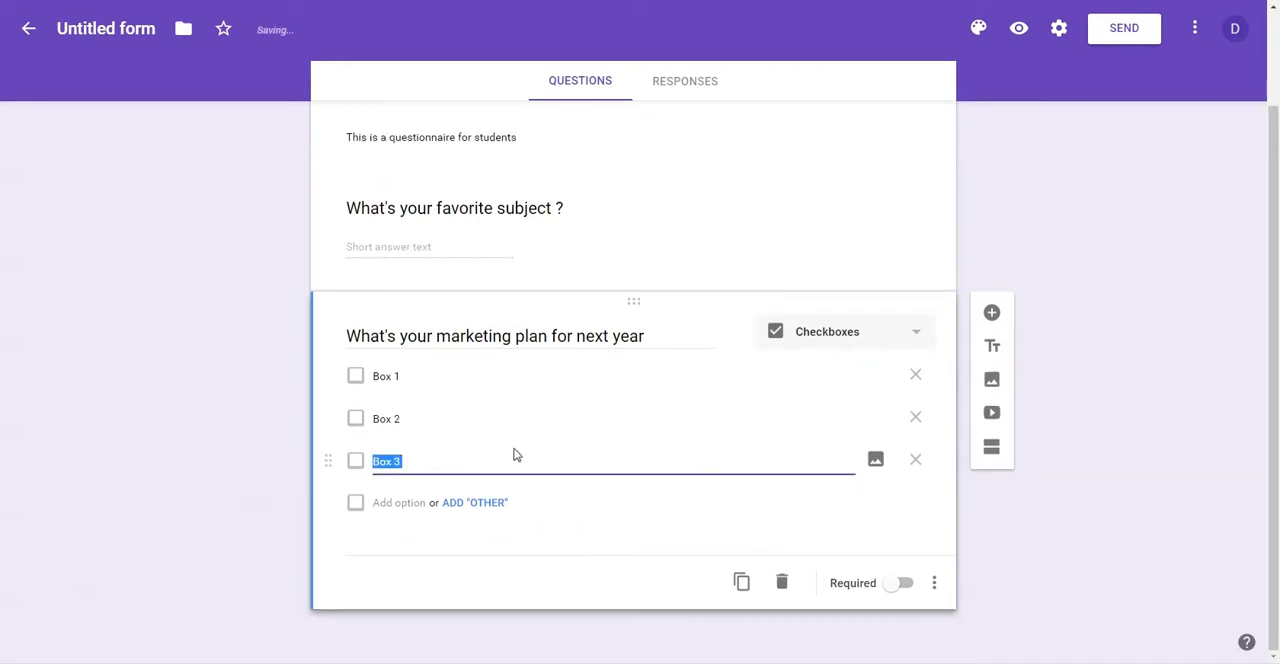
{"action": "left_click", "coordinate": [358, 411]}
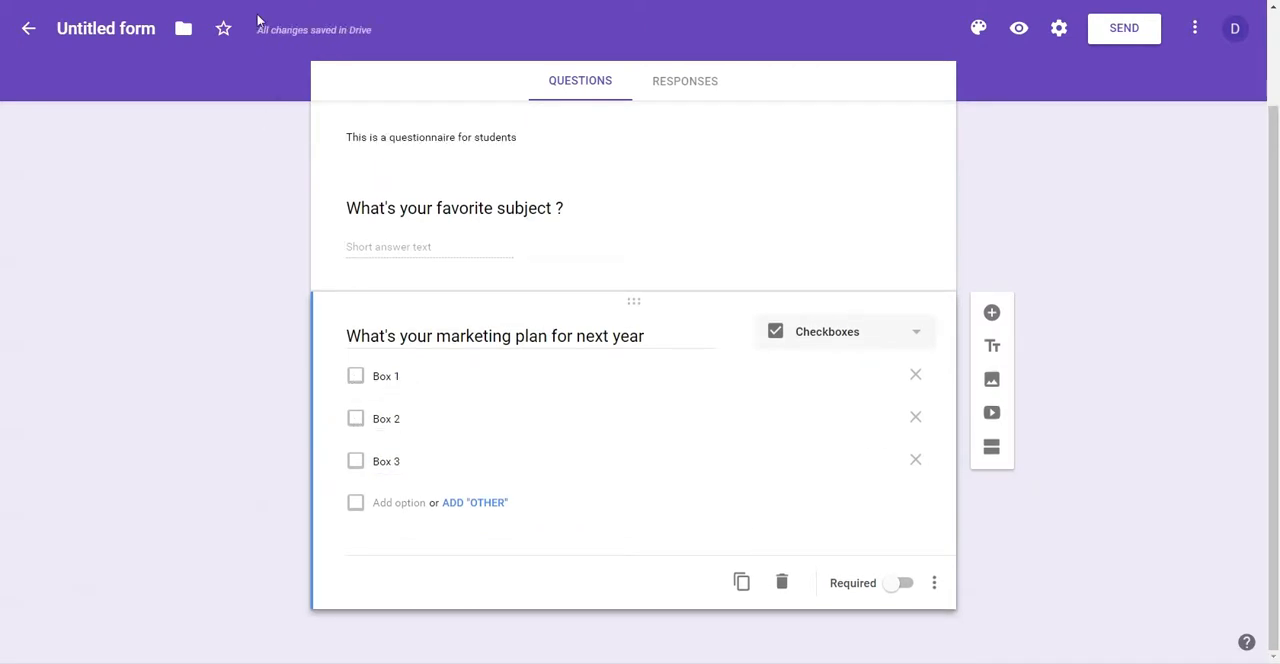
Step: Preview the form, check Box 1 and Box 2 for the marketing plan question, and submit the response
{"action": "left_click", "coordinate": [1019, 32]}
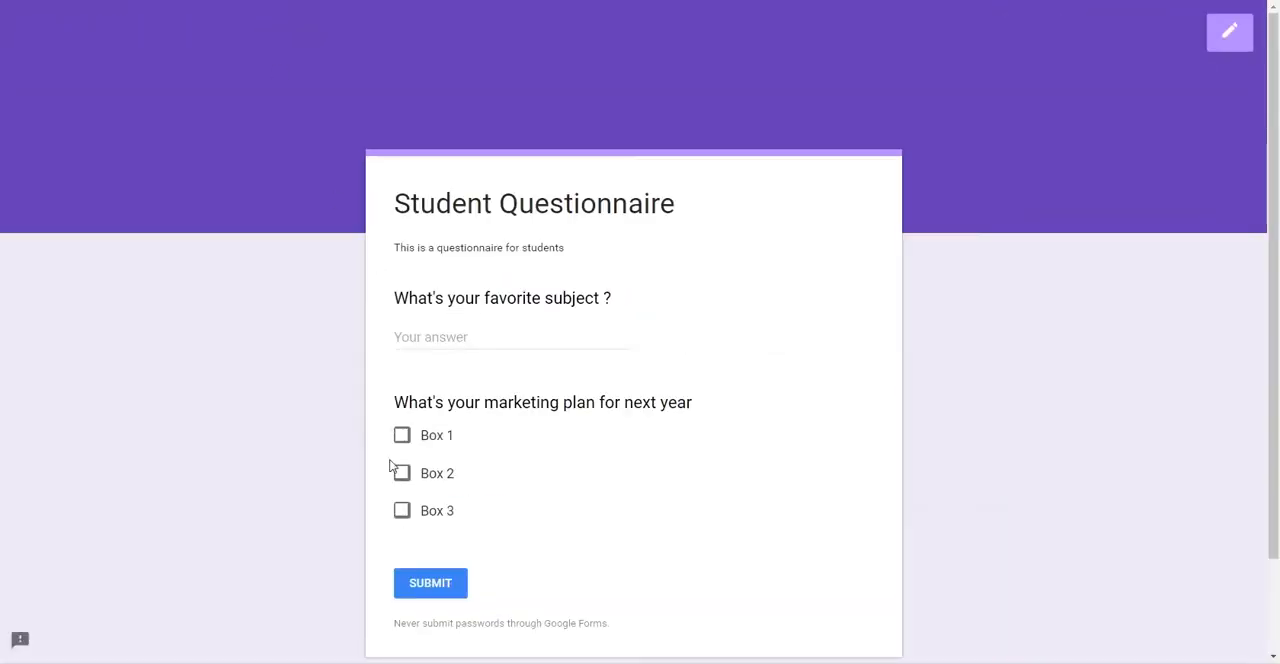
{"action": "left_click", "coordinate": [401, 438]}
{"action": "left_click", "coordinate": [400, 476]}
{"action": "left_click", "coordinate": [443, 590]}
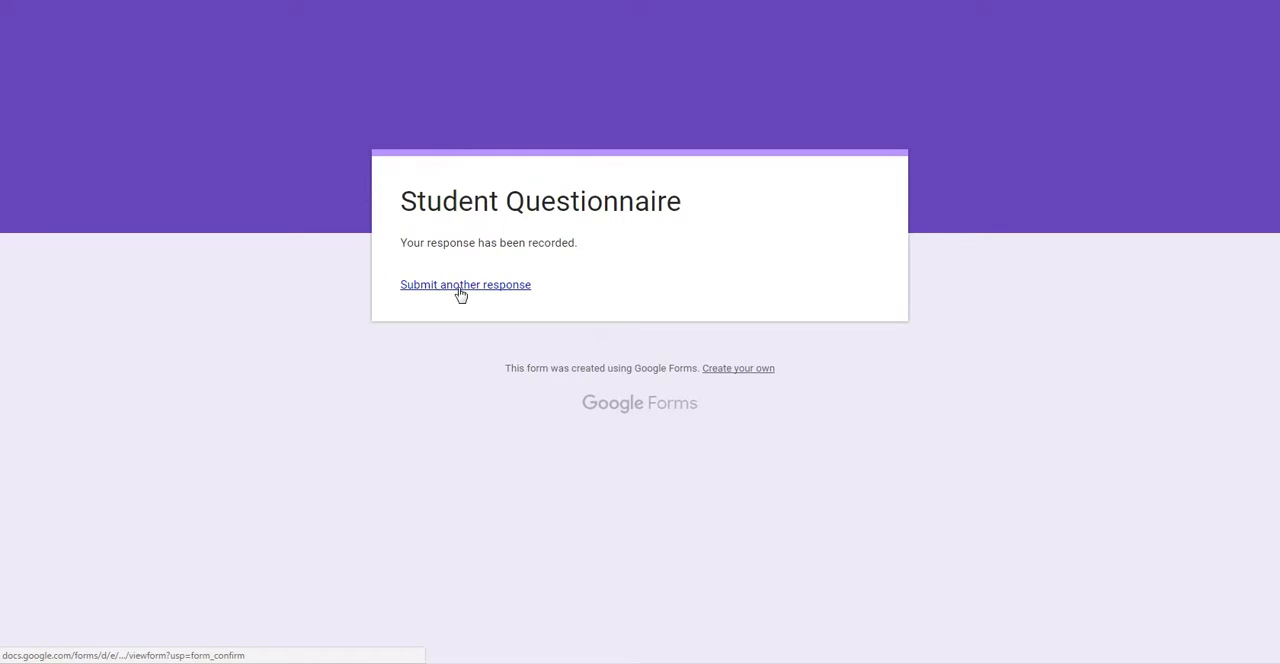
Step: Return to the form editor, view the summary of responses, and go back to the questions
{"action": "key", "text": "ctrl+shift+Tab"}
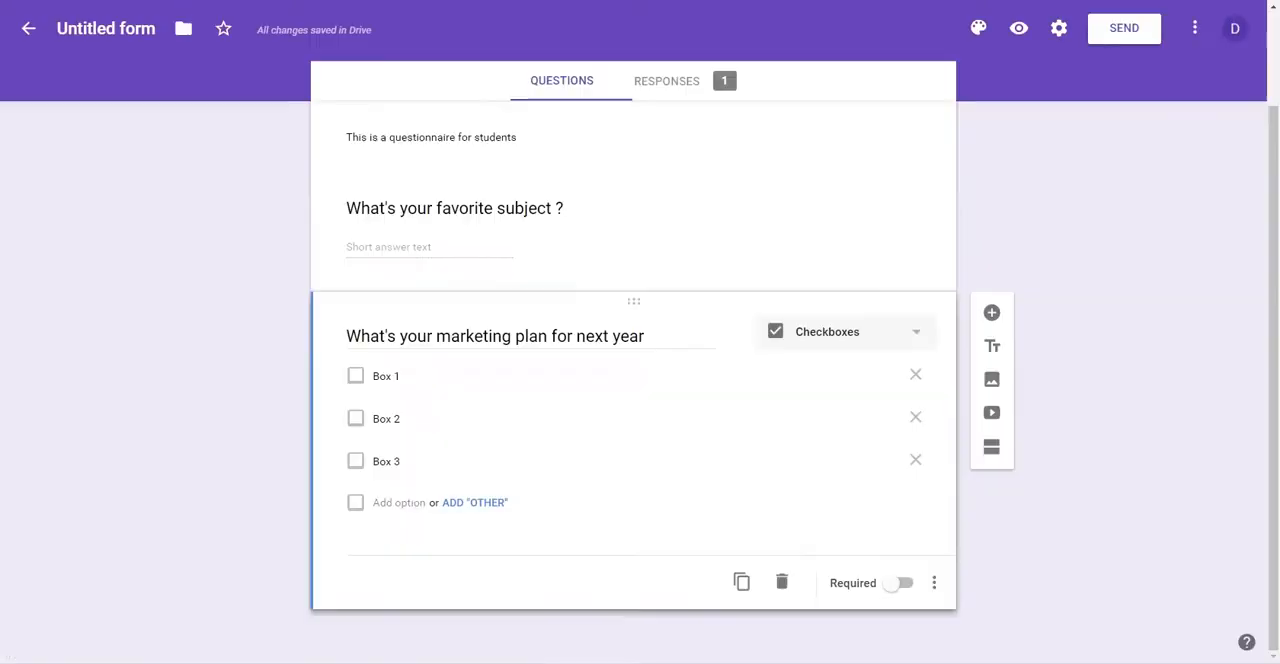
{"action": "key", "text": "ctrl+Tab"}
{"action": "key", "text": "ctrl+shift+Tab"}
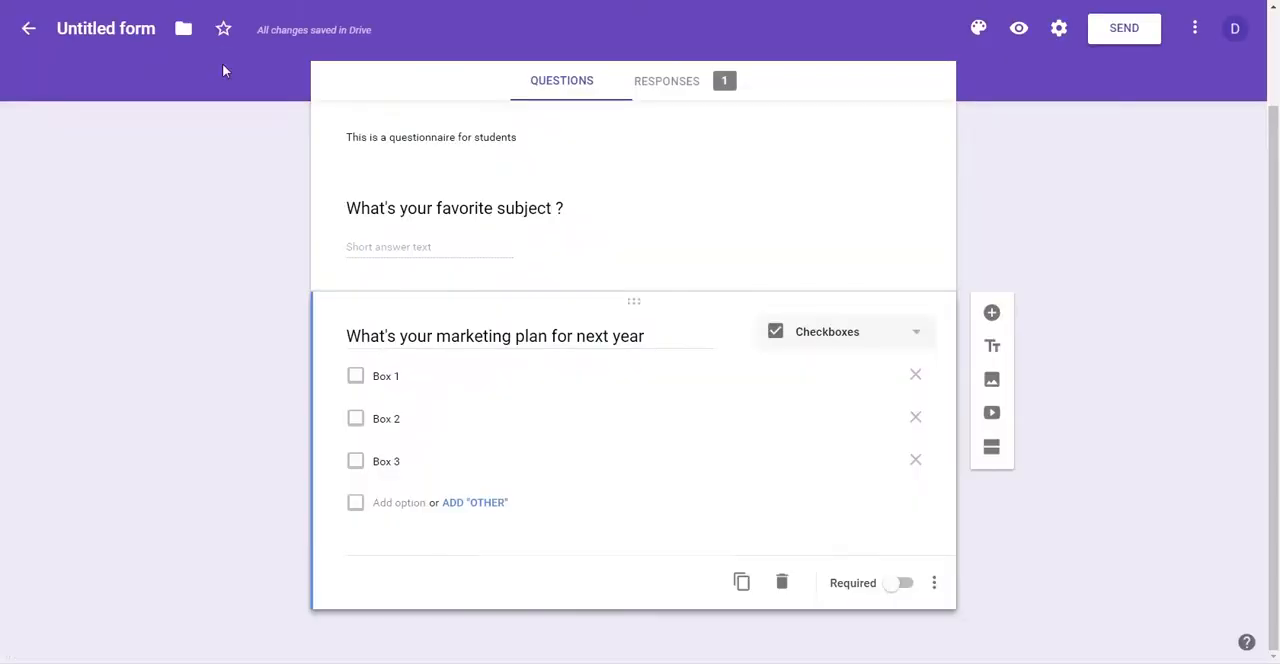
{"action": "left_click", "coordinate": [707, 84]}
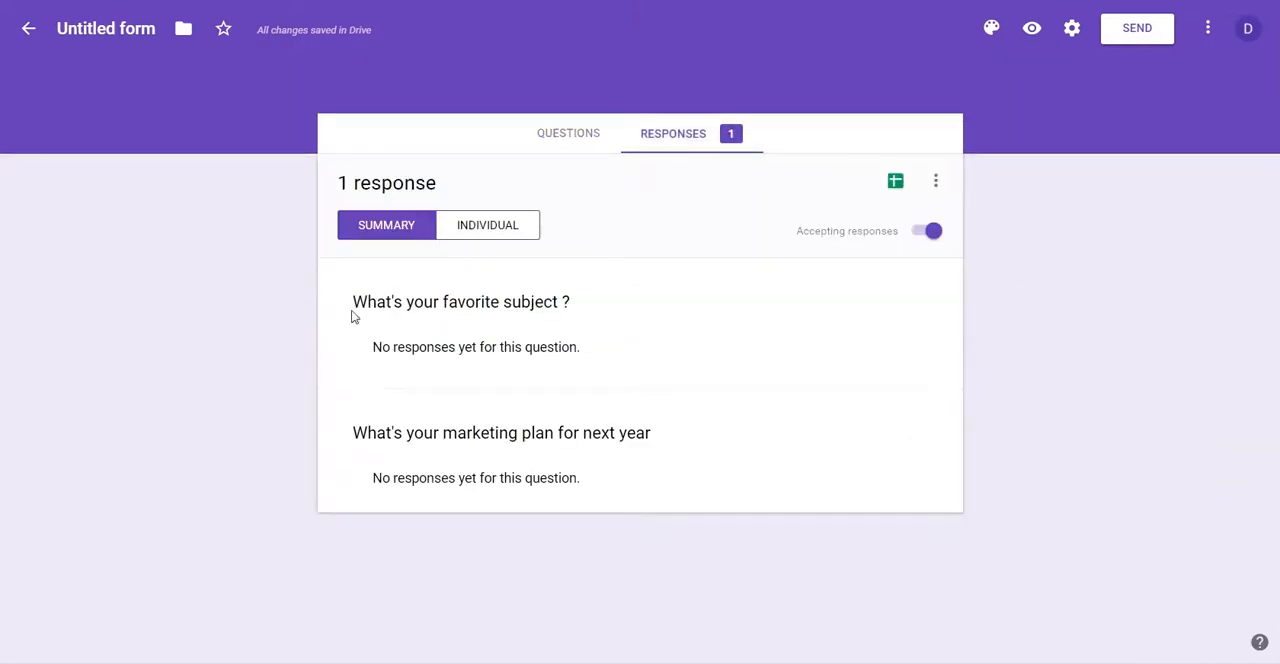
{"action": "left_click", "coordinate": [552, 143]}
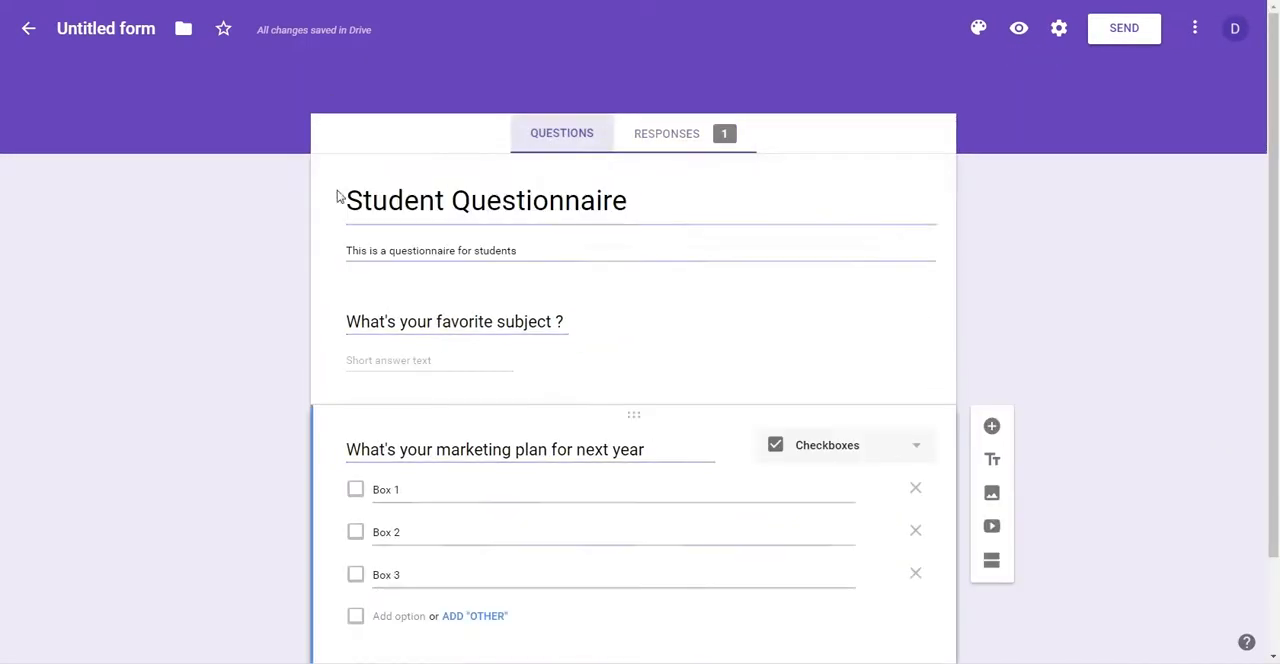
Step: Add a new question at the end of the form, titled "Is this your favorite image ?"
{"action": "scroll", "coordinate": [266, 246], "scroll_direction": "down", "scroll_amount": 2}
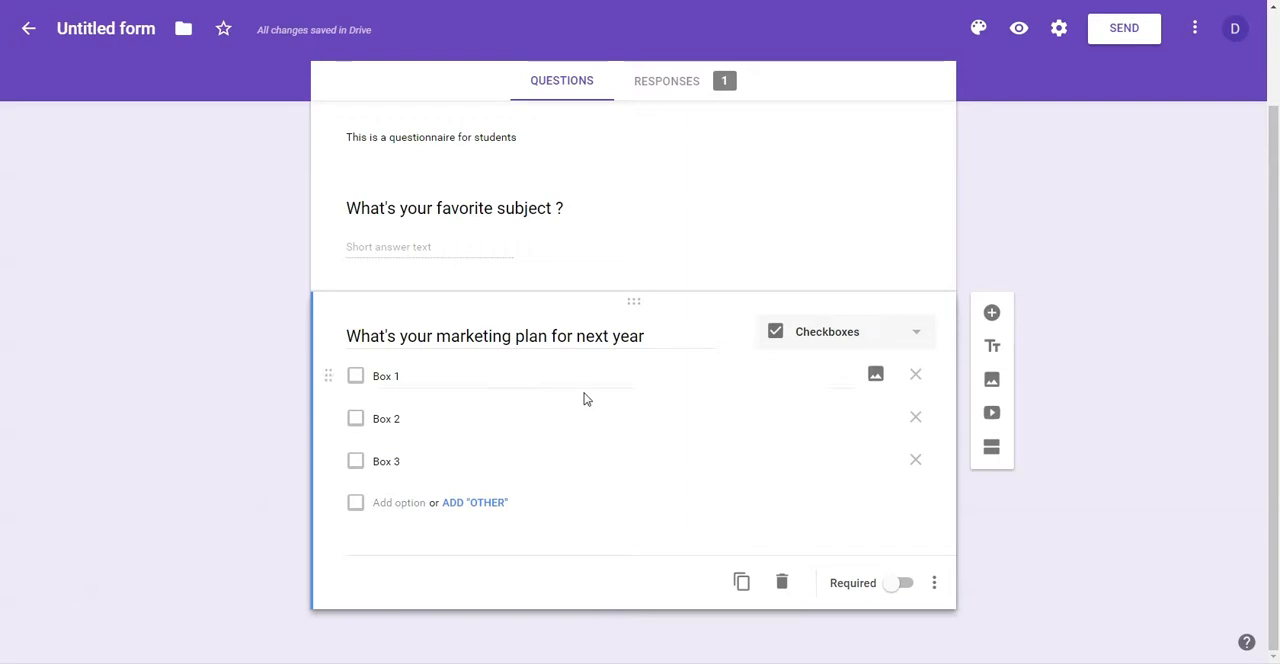
{"action": "left_click", "coordinate": [991, 313]}
{"action": "type", "text": "Is hit"}
{"action": "key", "text": "BackSpace"}
{"action": "key", "text": "BackSpace"}
{"action": "key", "text": "BackSpace"}
{"action": "type", "text": "this"}
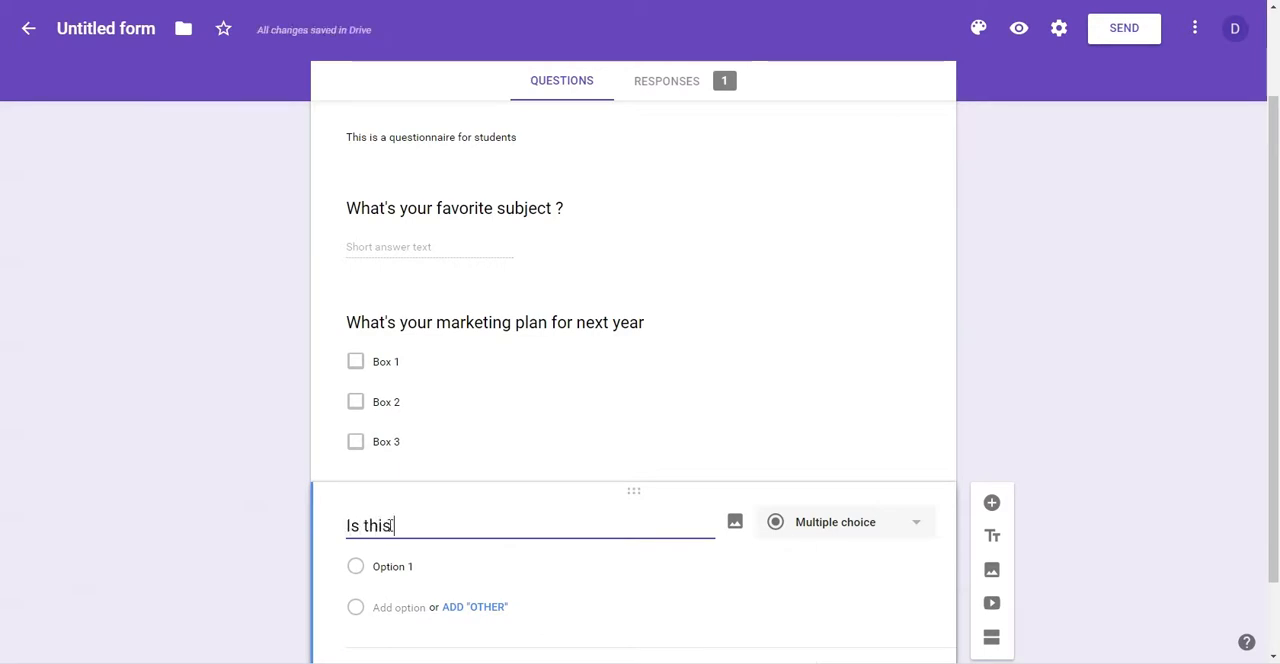
{"action": "type", "text": " your fav"}
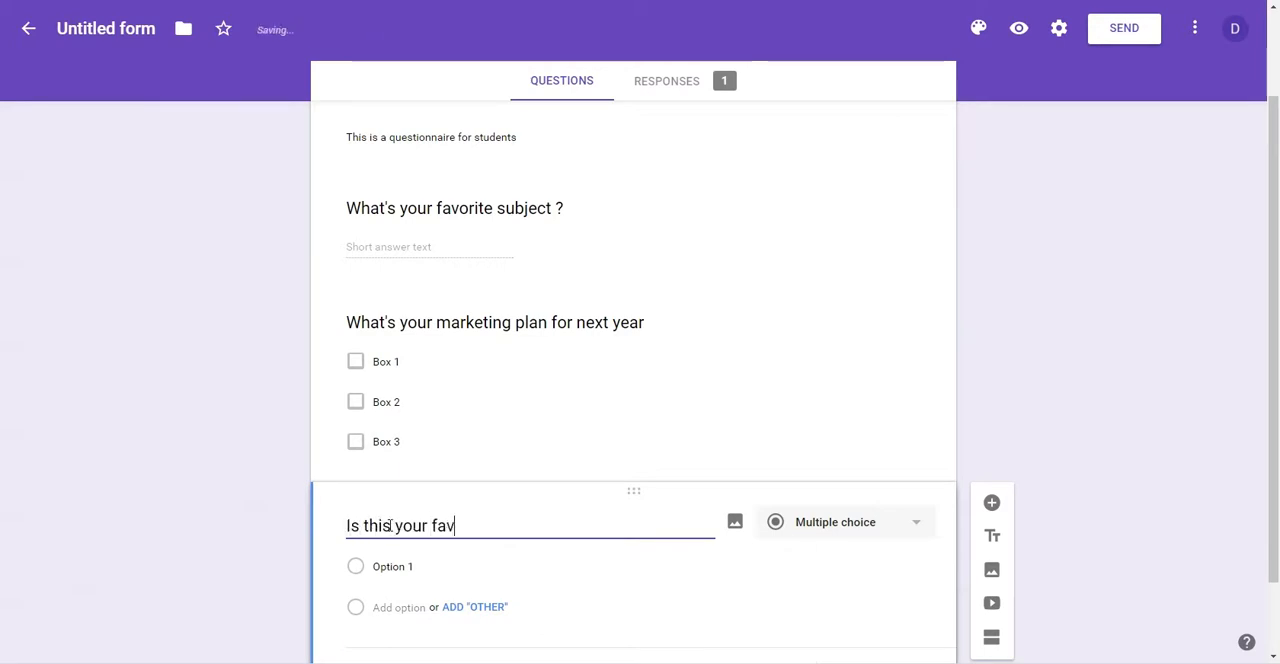
{"action": "type", "text": "orite image "}
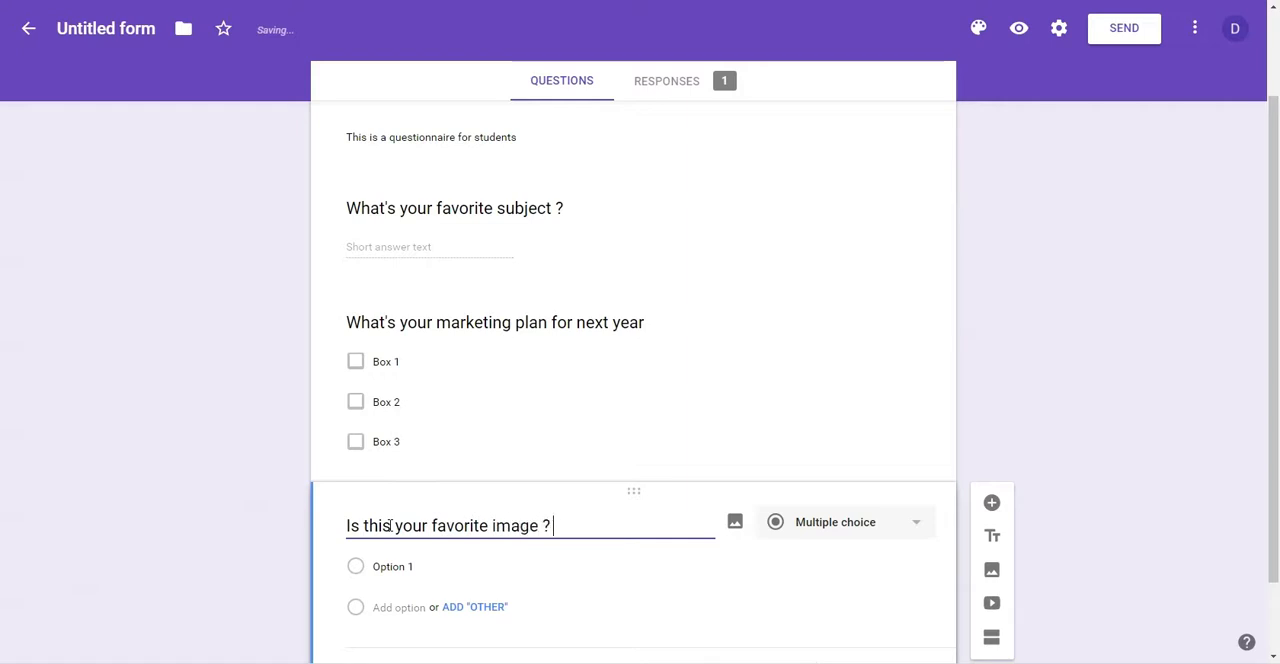
{"action": "type", "text": "?"}
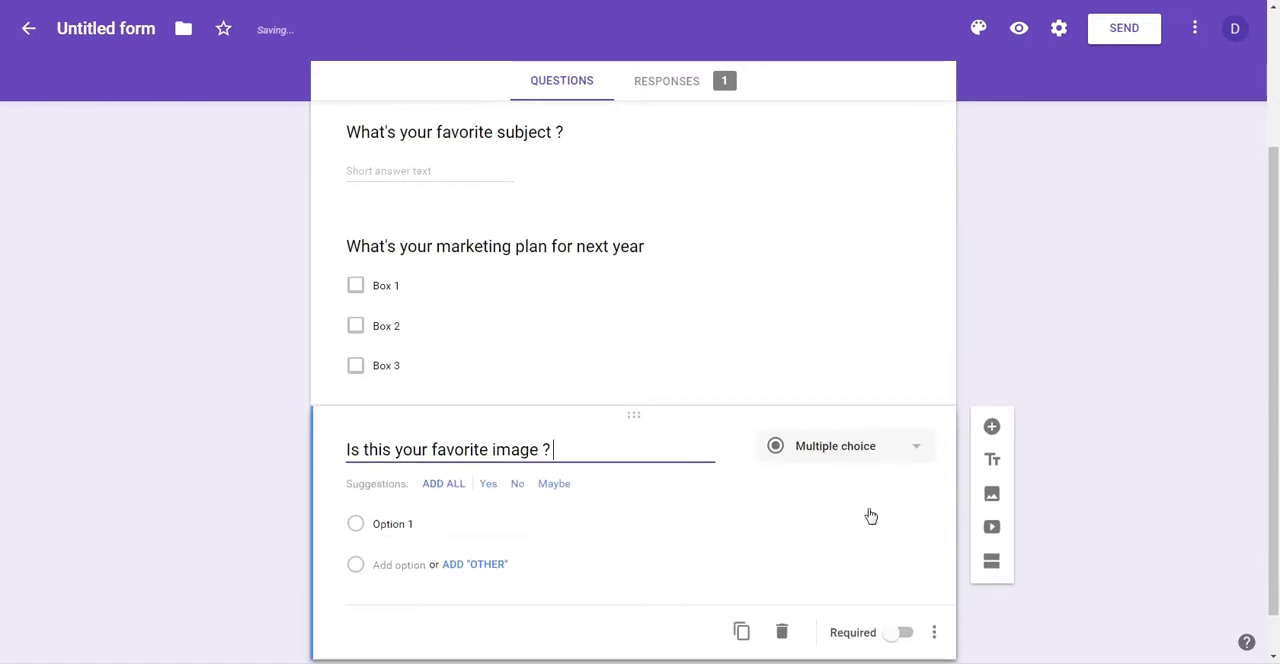
Step: Start inserting an image and look through the available sources: snapshot, URL, albums, Google Drive, search and upload
{"action": "left_click", "coordinate": [992, 497]}
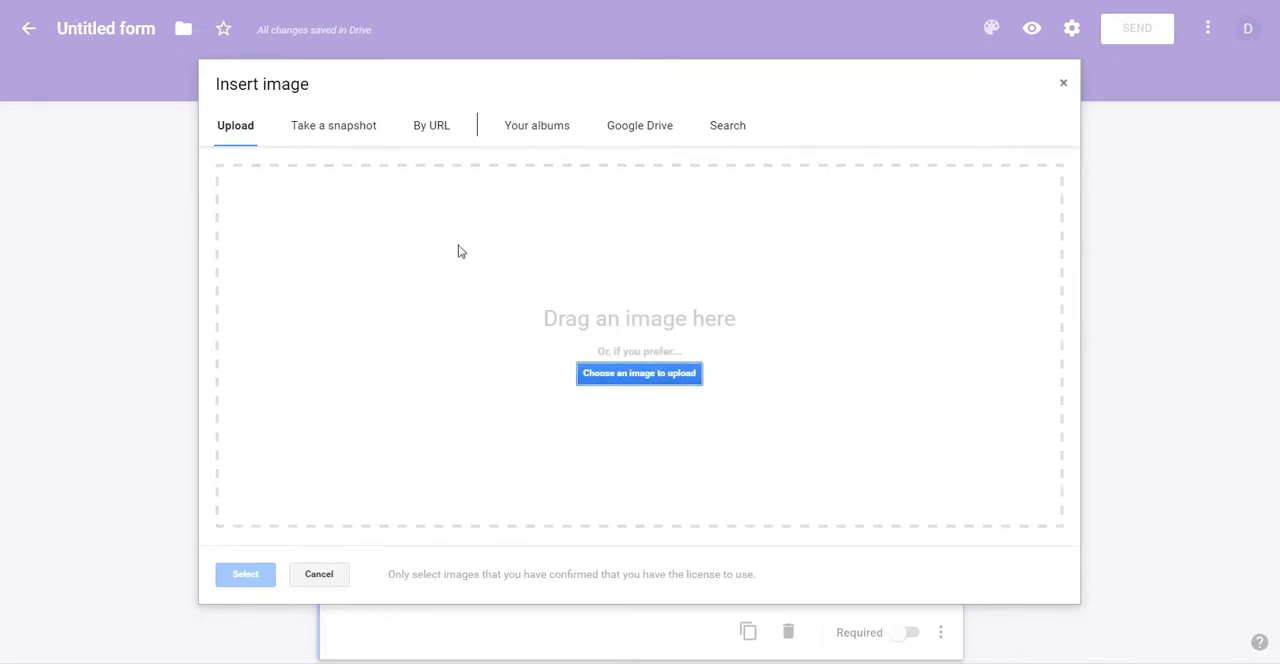
{"action": "left_click", "coordinate": [335, 129]}
{"action": "left_click", "coordinate": [441, 130]}
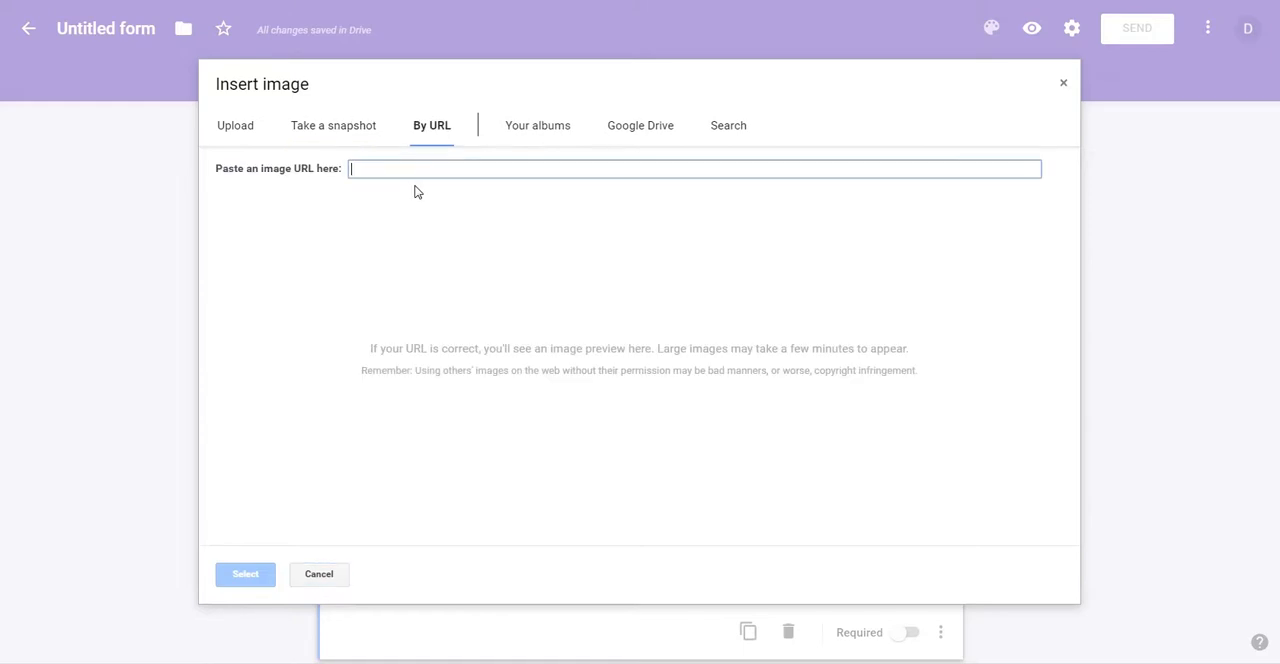
{"action": "left_click", "coordinate": [512, 138]}
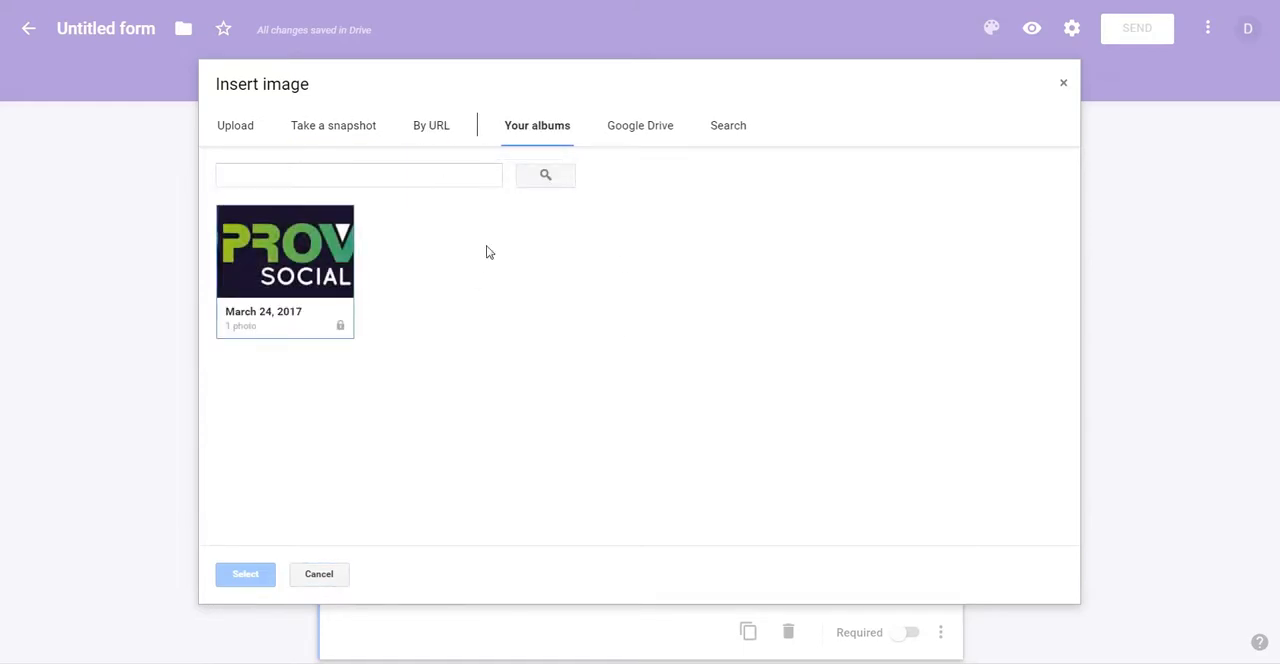
{"action": "left_click", "coordinate": [640, 127]}
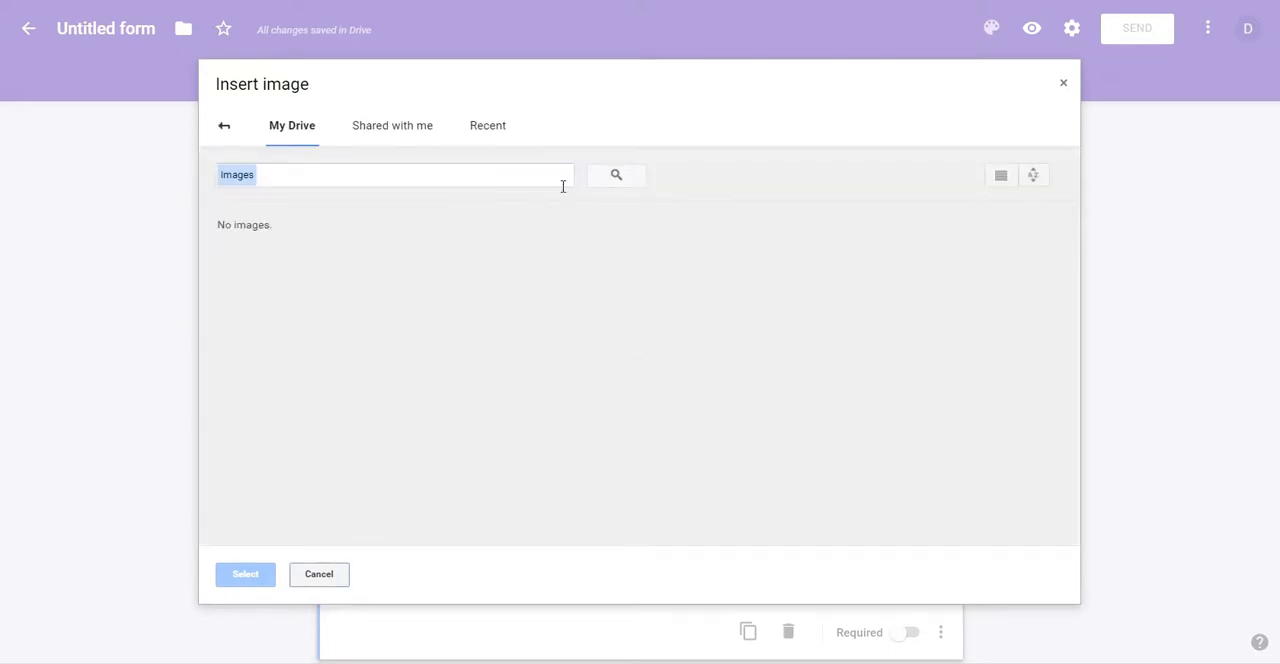
{"action": "left_click", "coordinate": [224, 127]}
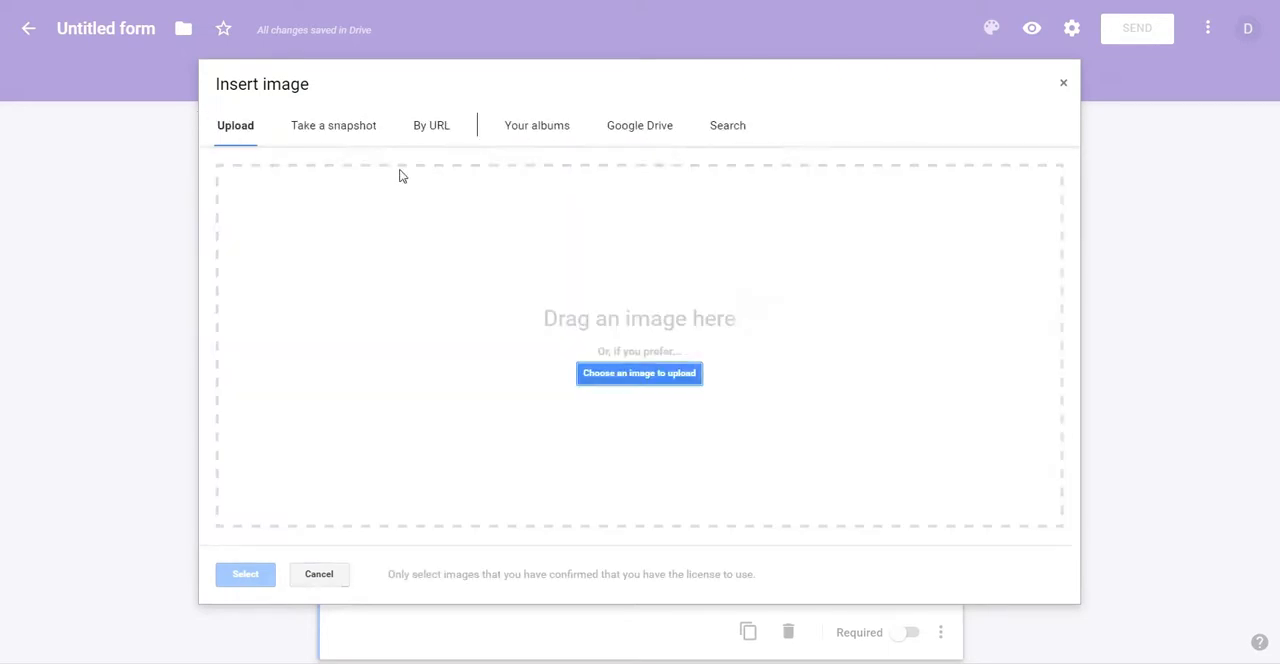
{"action": "left_click", "coordinate": [730, 126]}
{"action": "left_click", "coordinate": [235, 127]}
Step: Upload the JPEG image Render_Final from the Desktop and insert it into the form
{"action": "left_click", "coordinate": [611, 381]}
{"action": "left_click", "coordinate": [214, 97]}
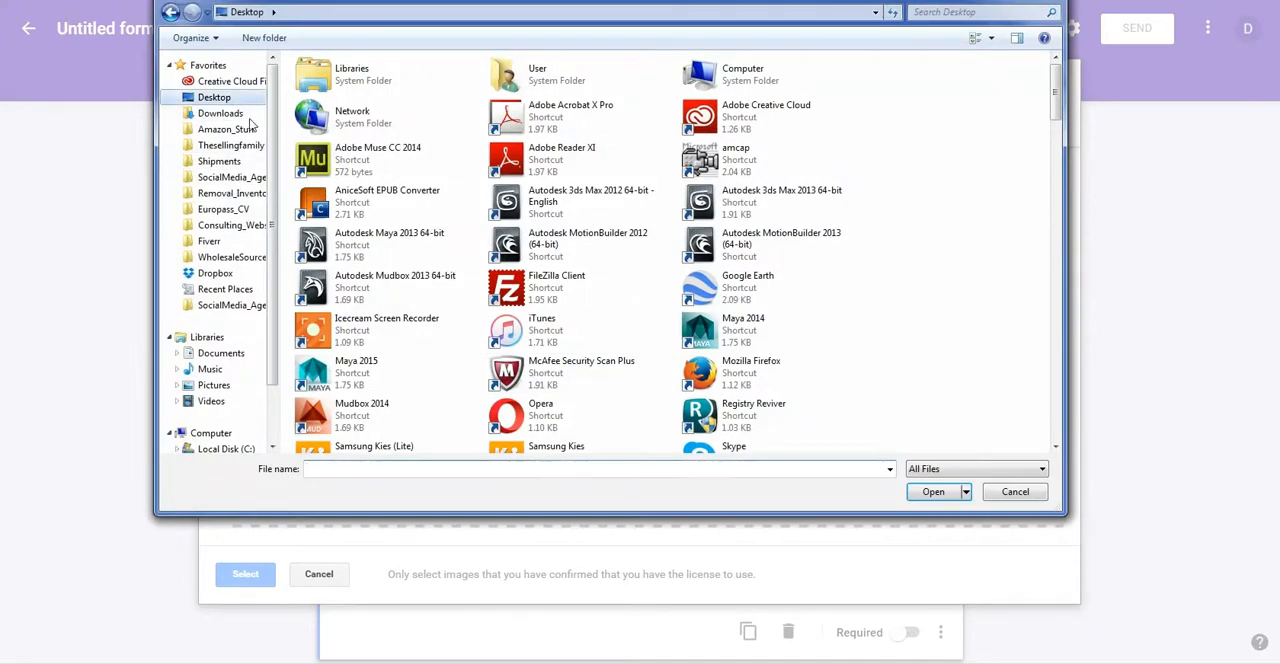
{"action": "left_click", "coordinate": [593, 241]}
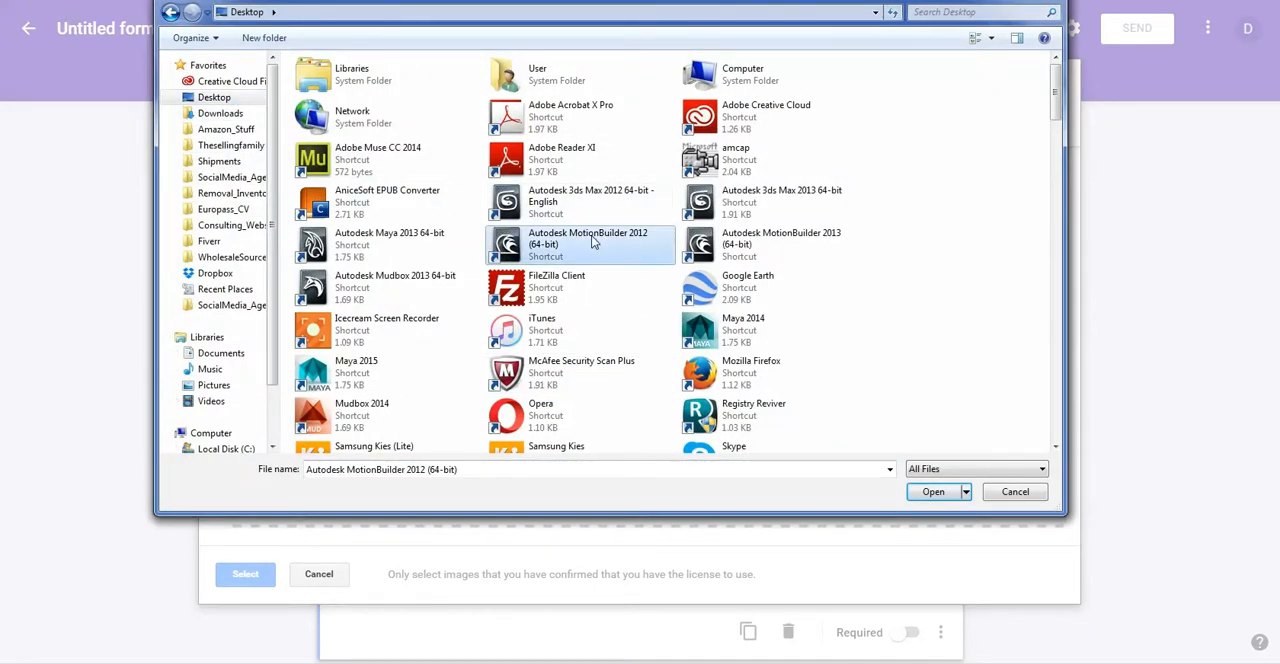
{"action": "key", "text": "p"}
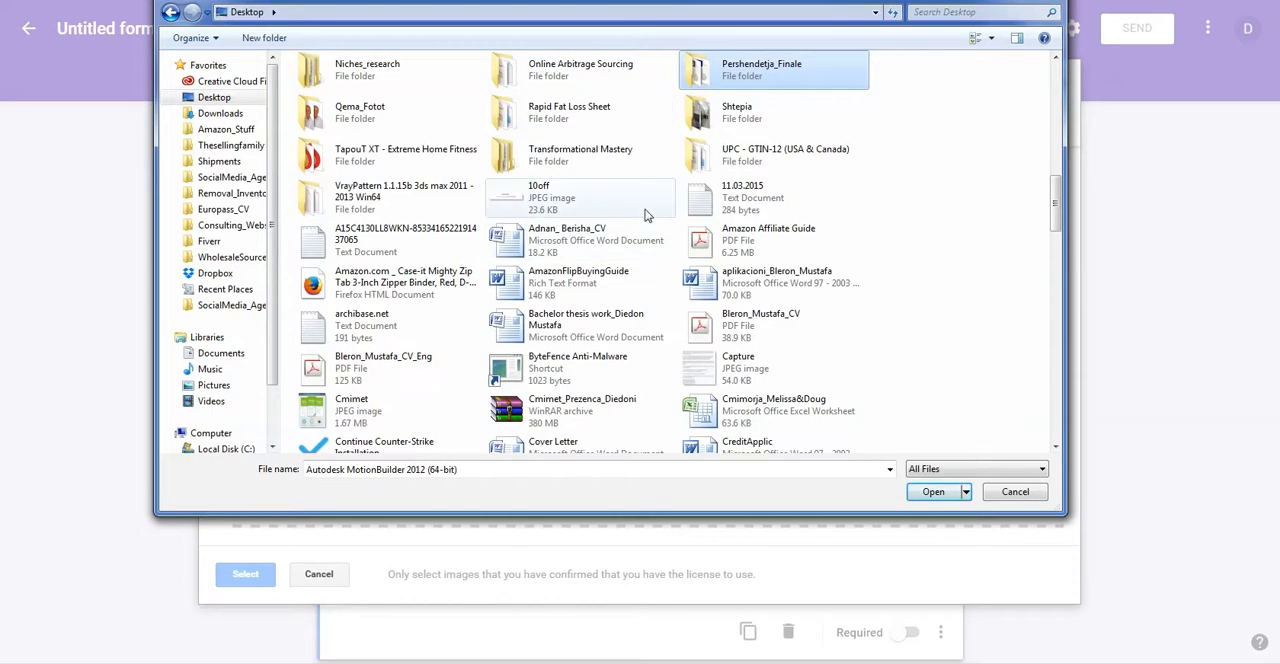
{"action": "left_click", "coordinate": [625, 205]}
{"action": "scroll", "coordinate": [641, 210], "scroll_direction": "down", "scroll_amount": 2}
{"action": "scroll", "coordinate": [600, 211], "scroll_direction": "down", "scroll_amount": 3}
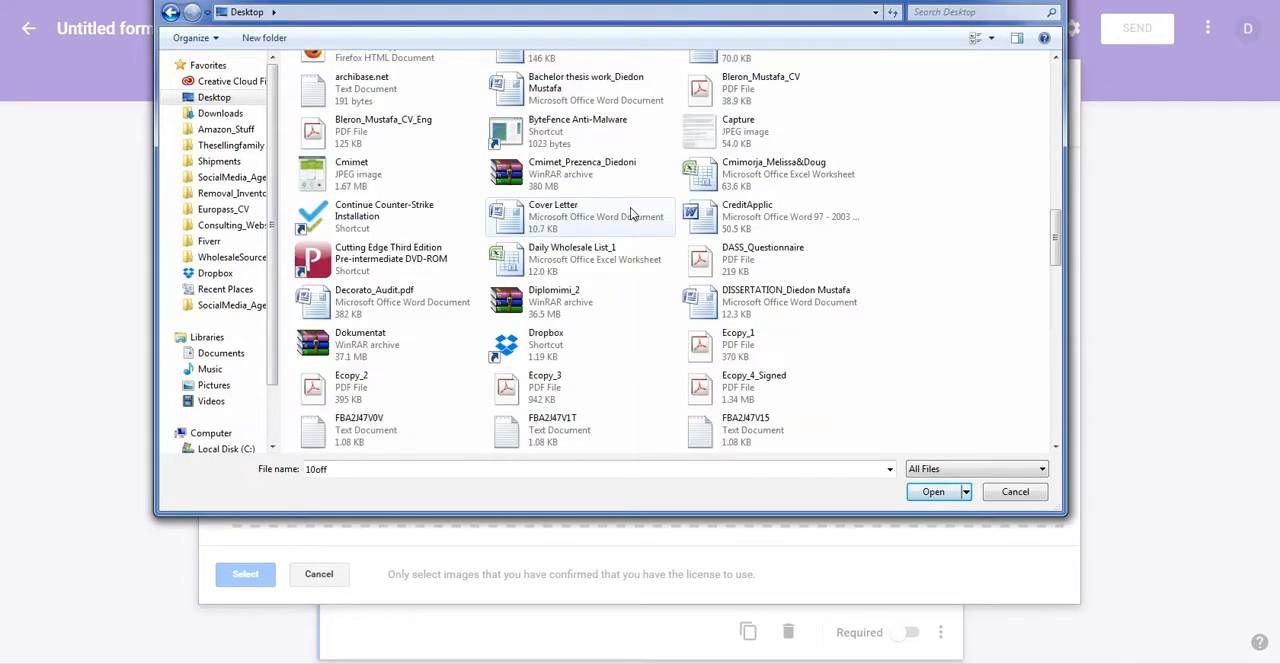
{"action": "key", "text": "p"}
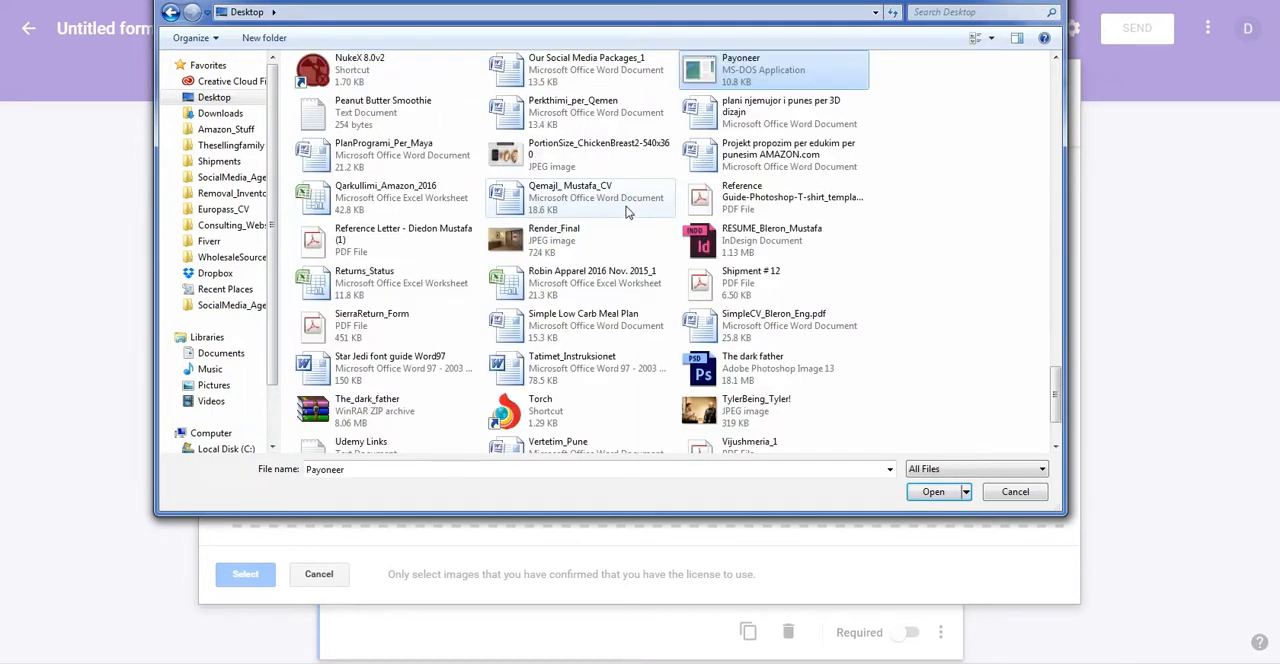
{"action": "left_click", "coordinate": [556, 255]}
{"action": "left_click", "coordinate": [933, 491]}
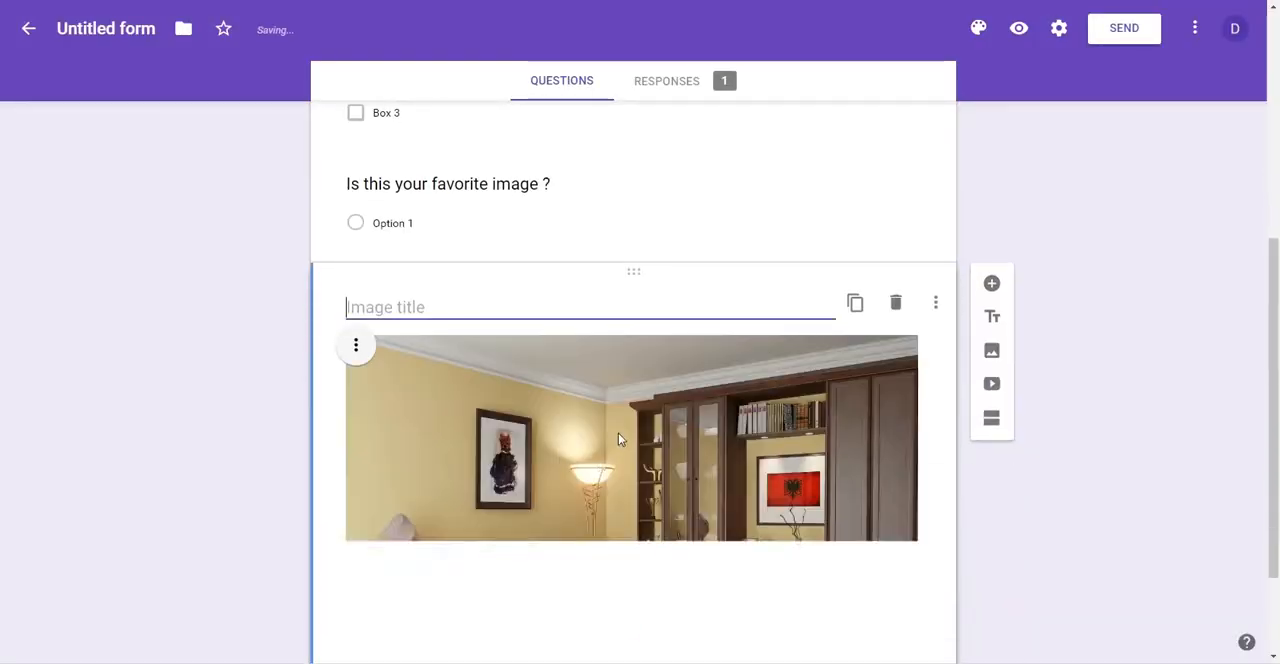
Step: Shrink the inserted room image proportionally to a little over half of its width
{"action": "left_click", "coordinate": [620, 458]}
{"action": "scroll", "coordinate": [670, 420], "scroll_direction": "down", "scroll_amount": 2}
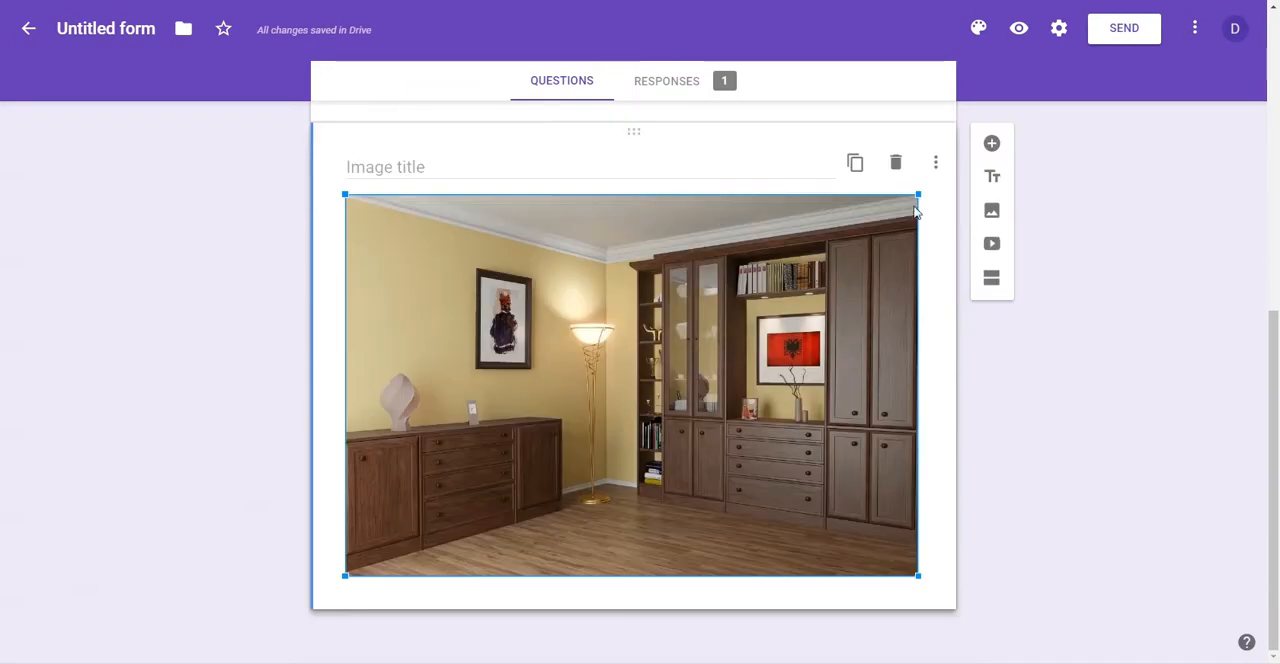
{"action": "left_click_drag", "start_coordinate": [919, 193], "coordinate": [685, 330]}
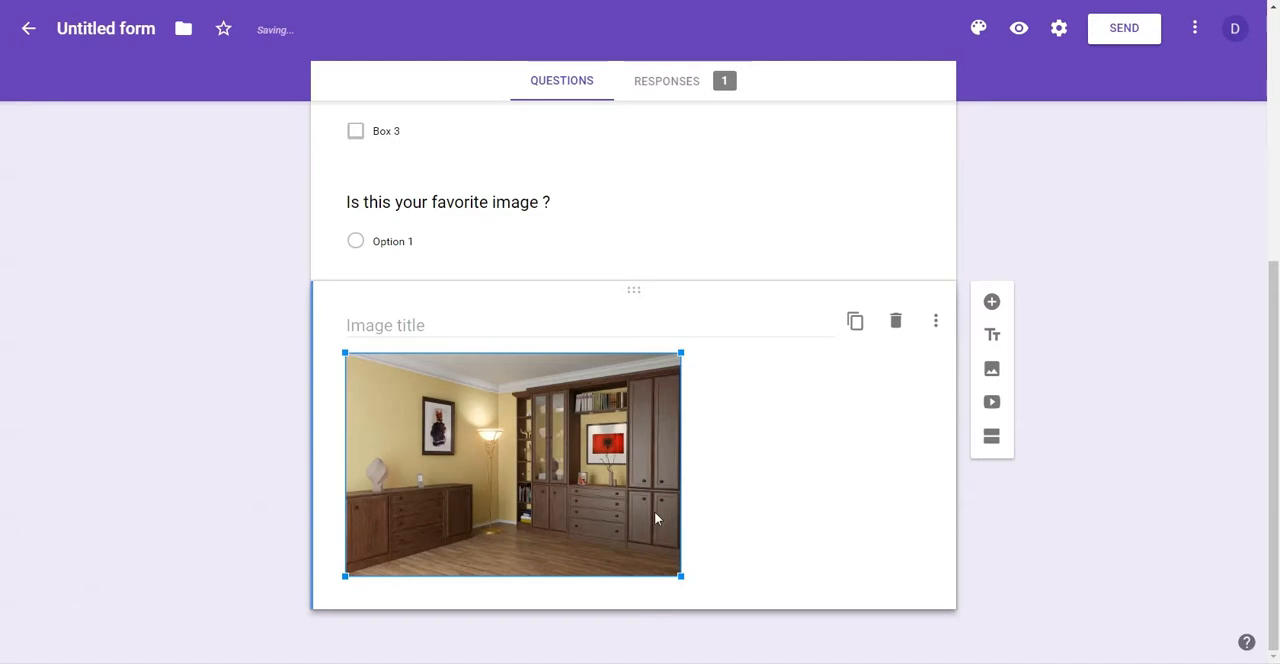
Step: Title the inserted image "Is this your favorite image ?"
{"action": "left_click", "coordinate": [409, 314]}
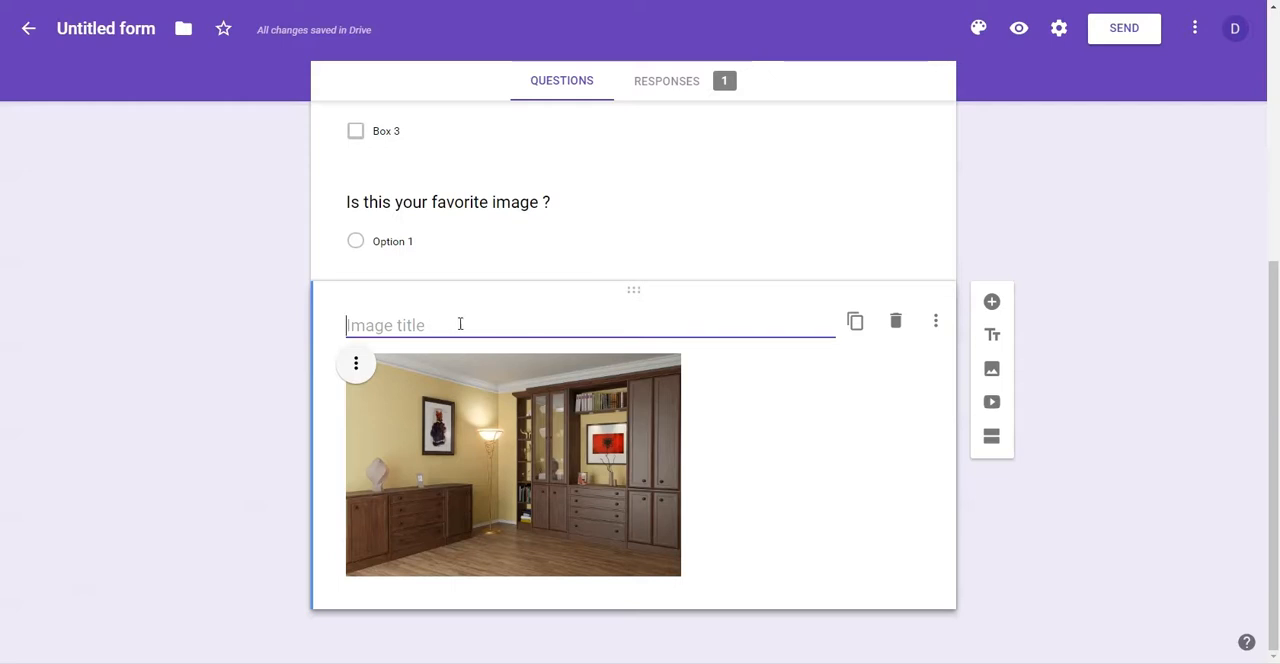
{"action": "type", "text": "Is tgis"}
{"action": "key", "text": "BackSpace"}
{"action": "key", "text": "BackSpace"}
{"action": "key", "text": "BackSpace"}
{"action": "type", "text": "jhis"}
{"action": "key", "text": "BackSpace"}
{"action": "key", "text": "BackSpace"}
{"action": "key", "text": "BackSpace"}
{"action": "key", "text": "BackSpace"}
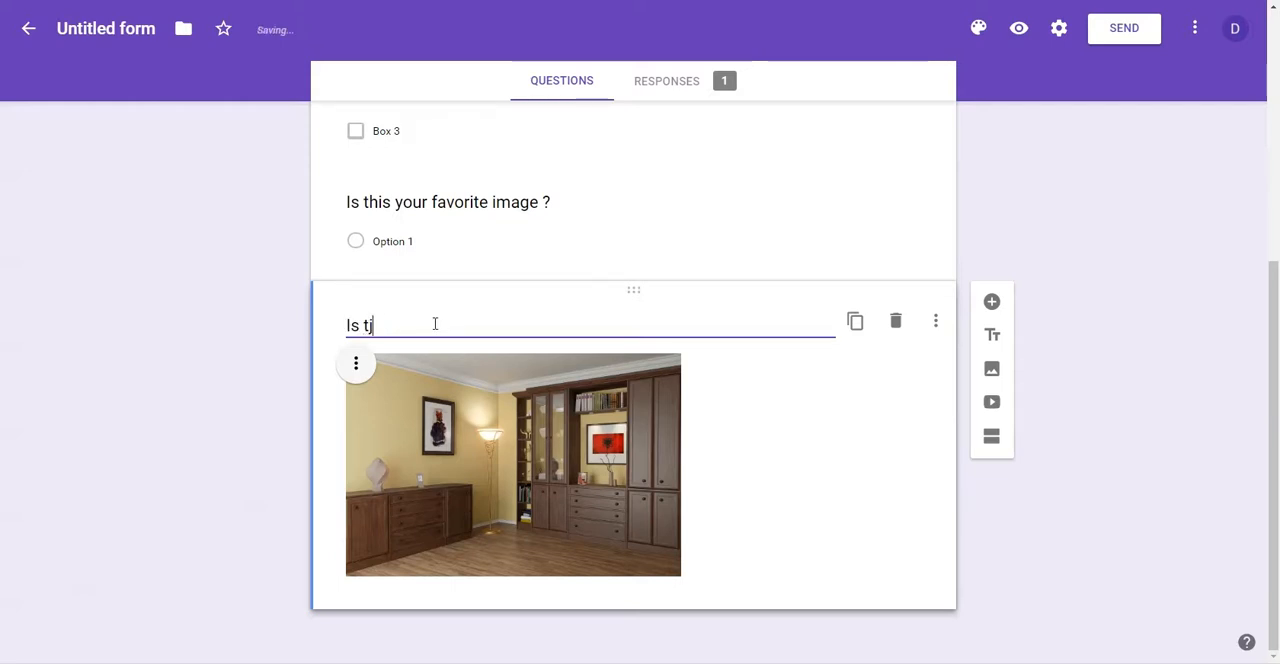
{"action": "type", "text": "his your fa"}
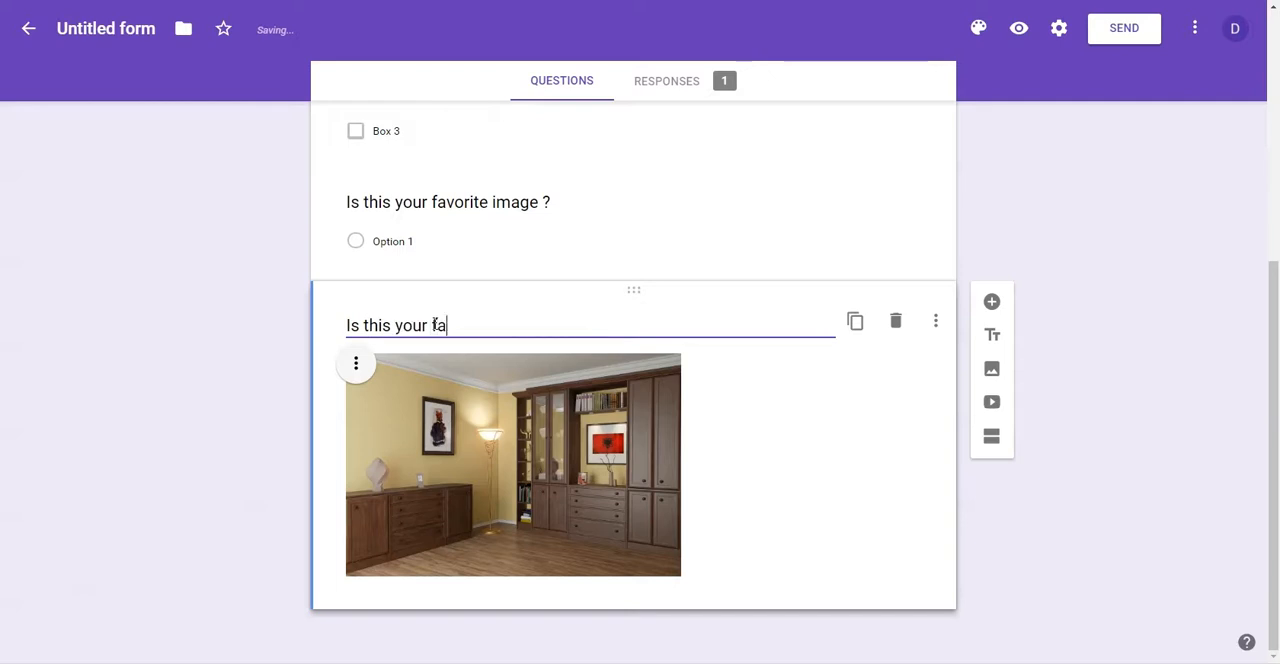
{"action": "type", "text": "vorite image ?"}
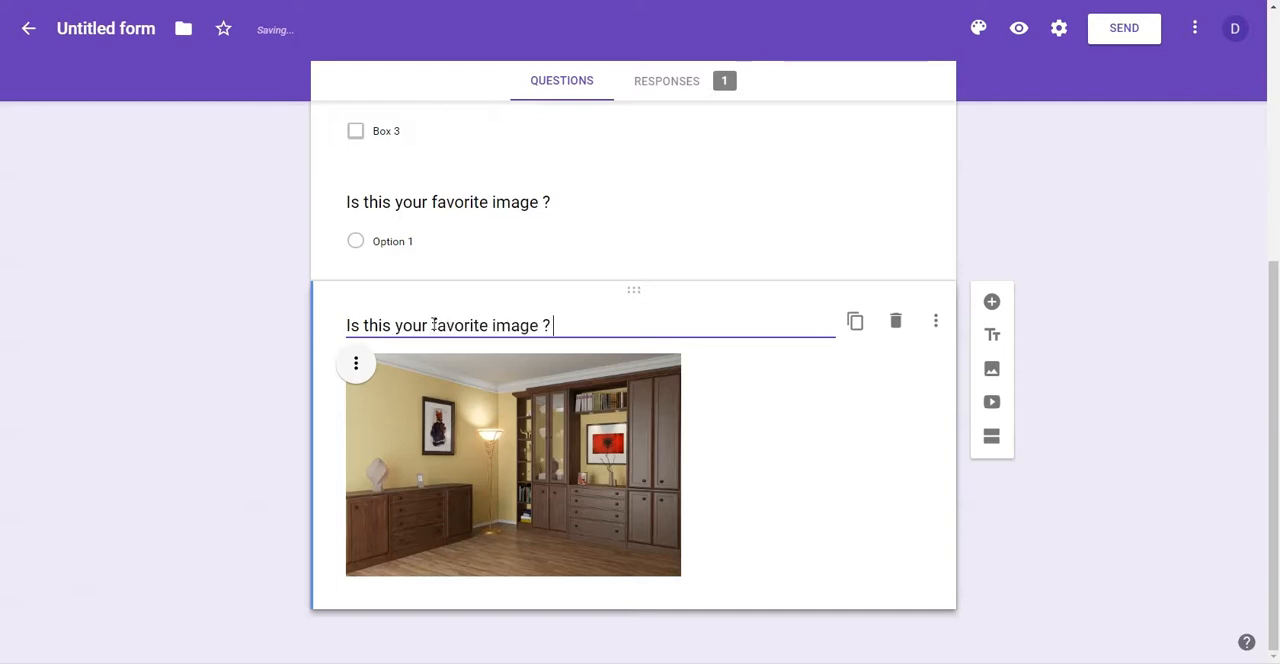
Step: Delete the multiple-choice question "Is this your favorite image ?" above the image
{"action": "left_click", "coordinate": [580, 235]}
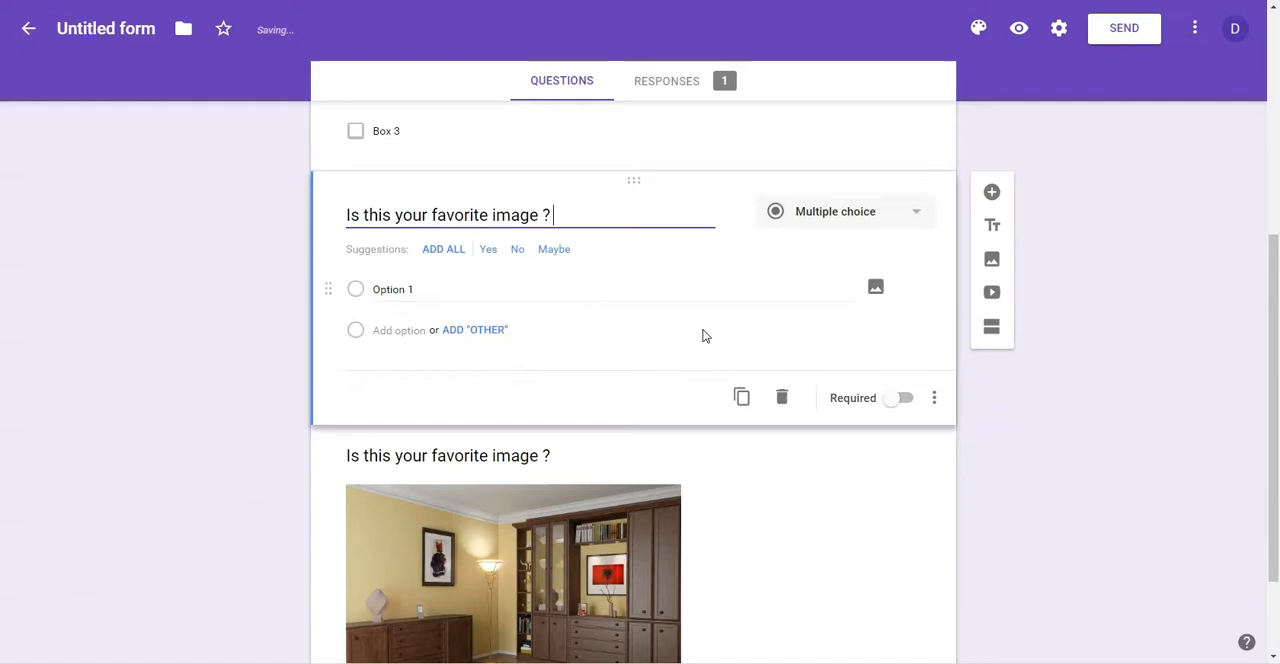
{"action": "left_click", "coordinate": [782, 398]}
Step: Try center alignment on the image and switch it to right alignment
{"action": "left_click", "coordinate": [362, 372]}
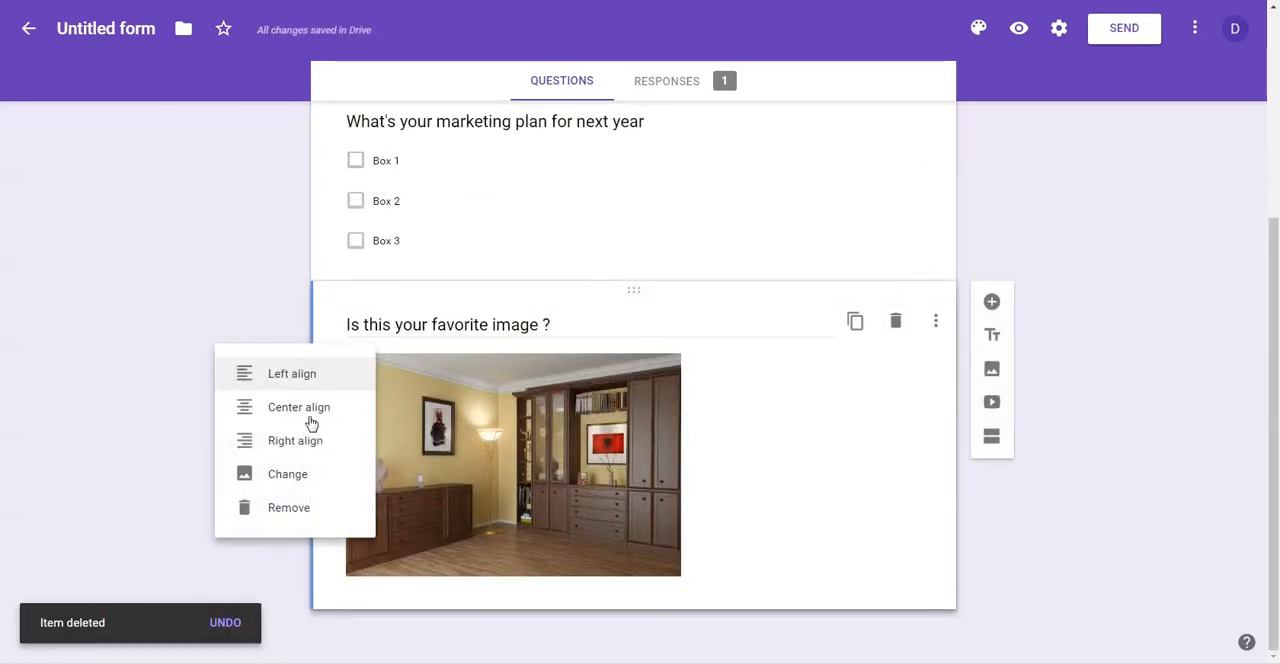
{"action": "key", "text": "Return"}
{"action": "left_click", "coordinate": [474, 363]}
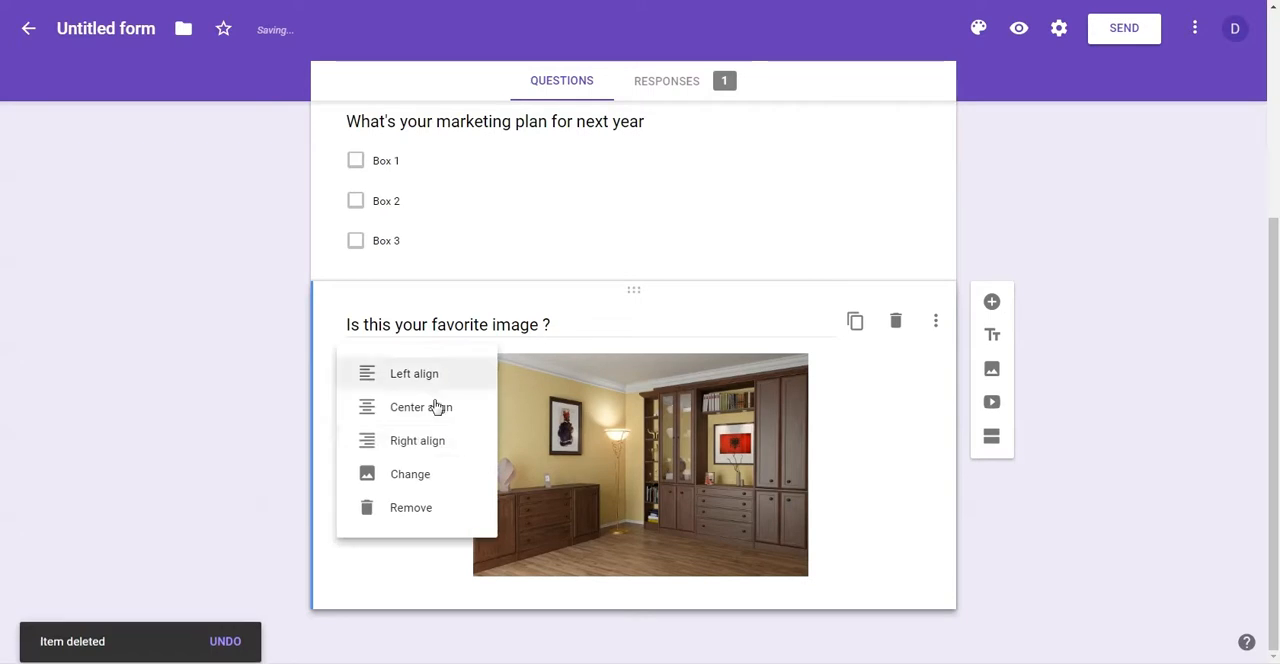
{"action": "left_click", "coordinate": [422, 448]}
Step: Open the dialog for changing the image, close it without choosing a replacement, and delete the image item
{"action": "left_click", "coordinate": [612, 368]}
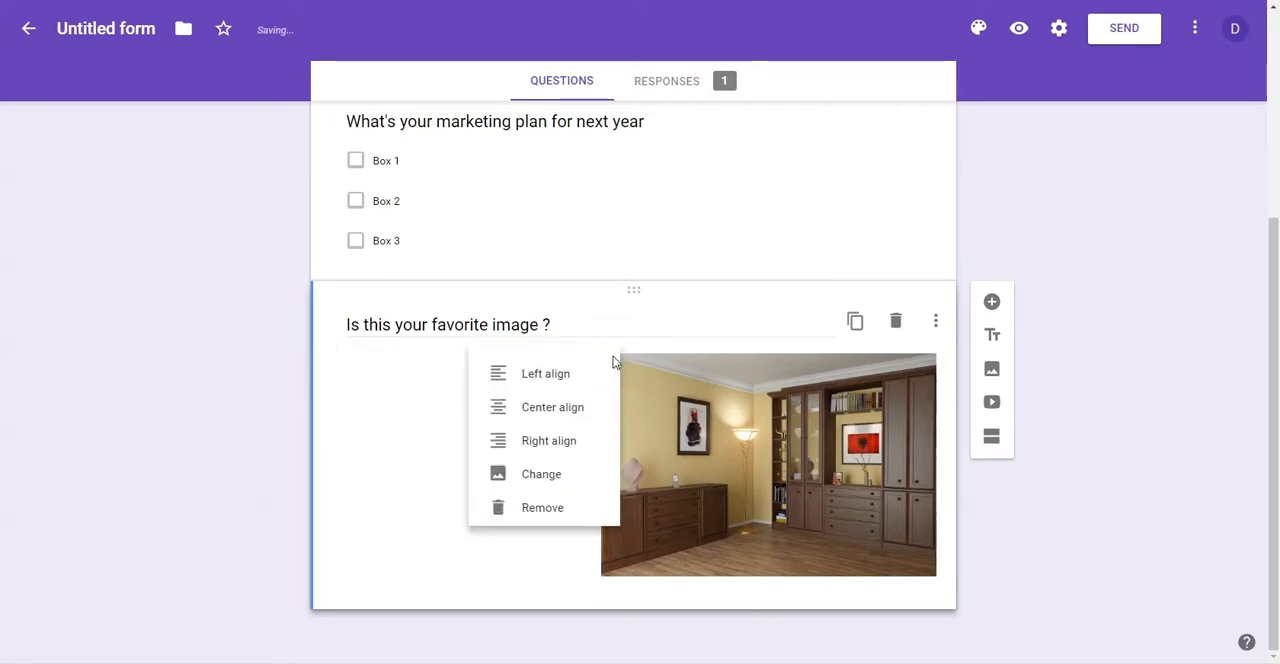
{"action": "left_click", "coordinate": [537, 477]}
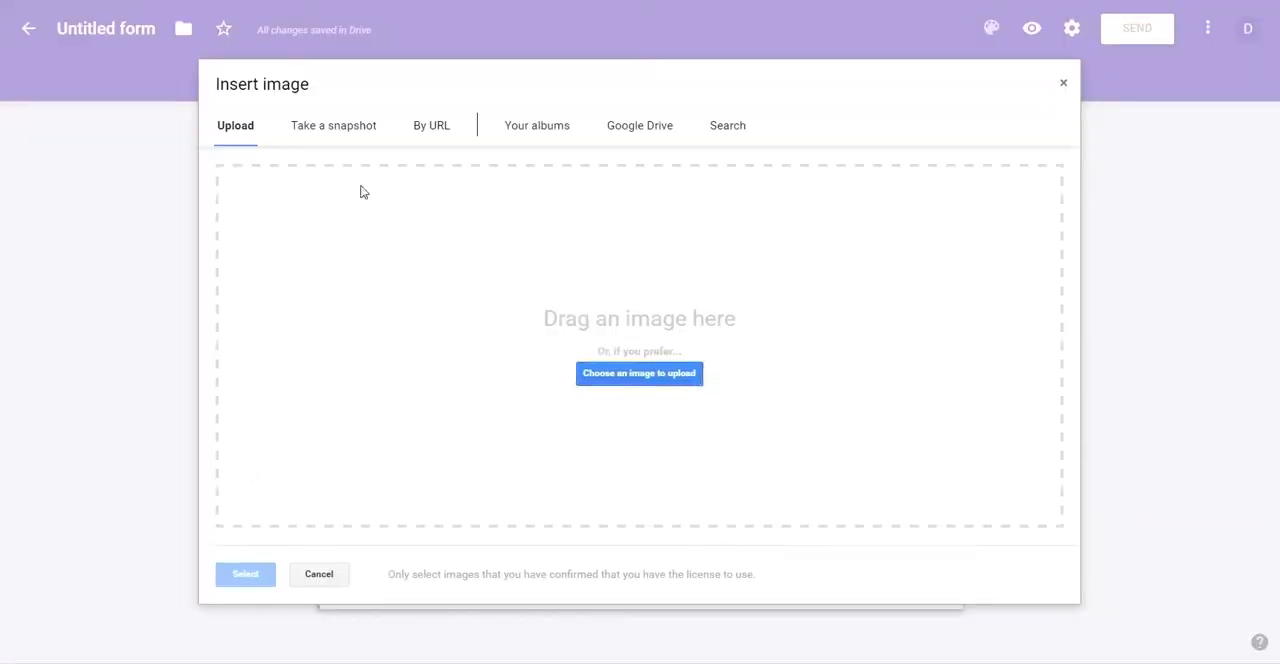
{"action": "left_click", "coordinate": [1061, 90]}
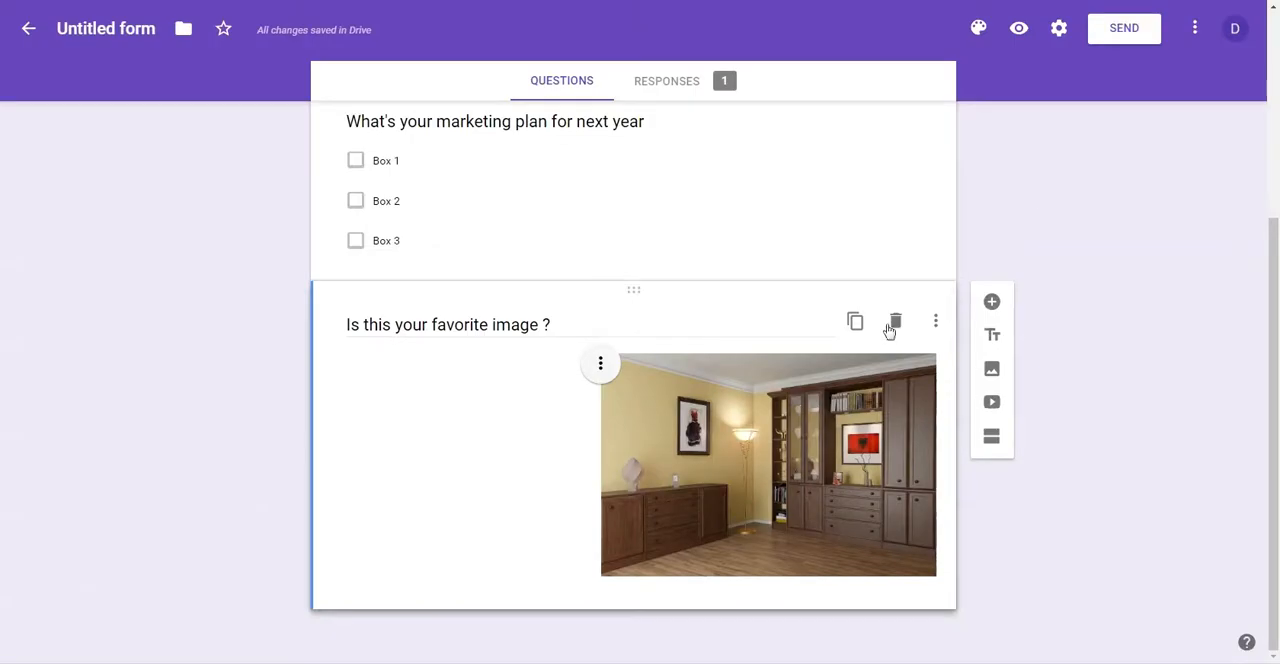
{"action": "left_click", "coordinate": [600, 362]}
{"action": "left_click", "coordinate": [540, 508]}
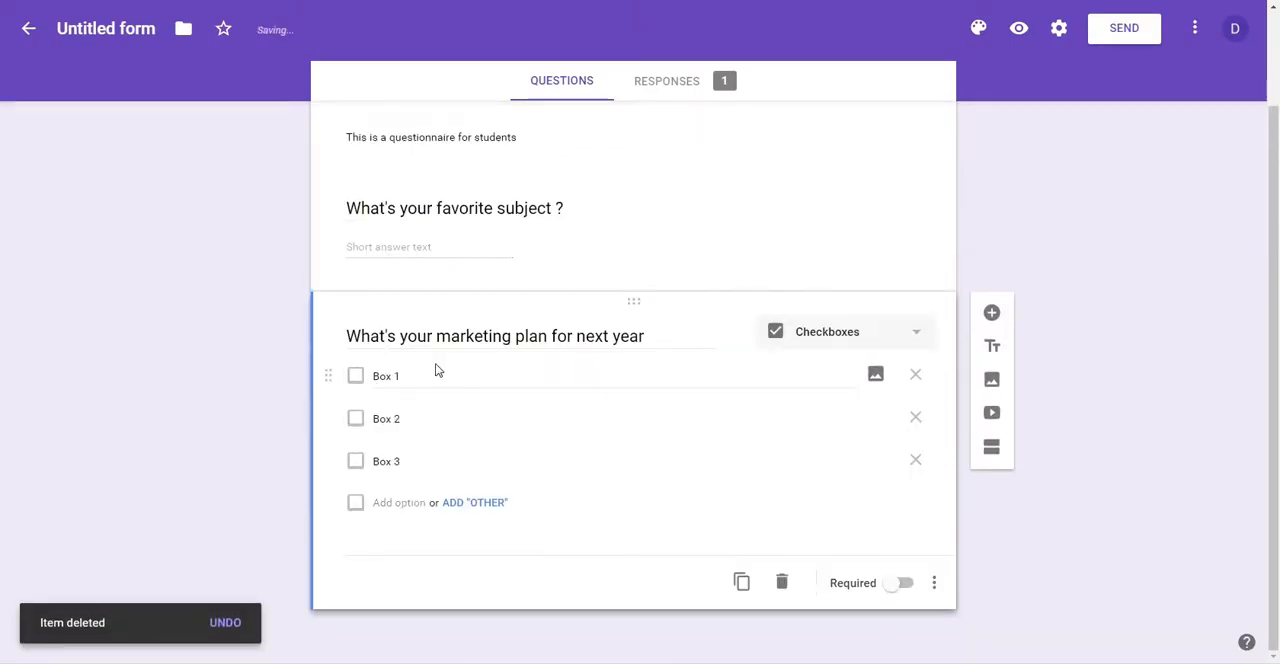
Step: Add a question mark to the end of the title "What's your marketing plan for next year"
{"action": "scroll", "coordinate": [500, 360], "scroll_direction": "up", "scroll_amount": 2}
{"action": "scroll", "coordinate": [994, 163], "scroll_direction": "down", "scroll_amount": 2}
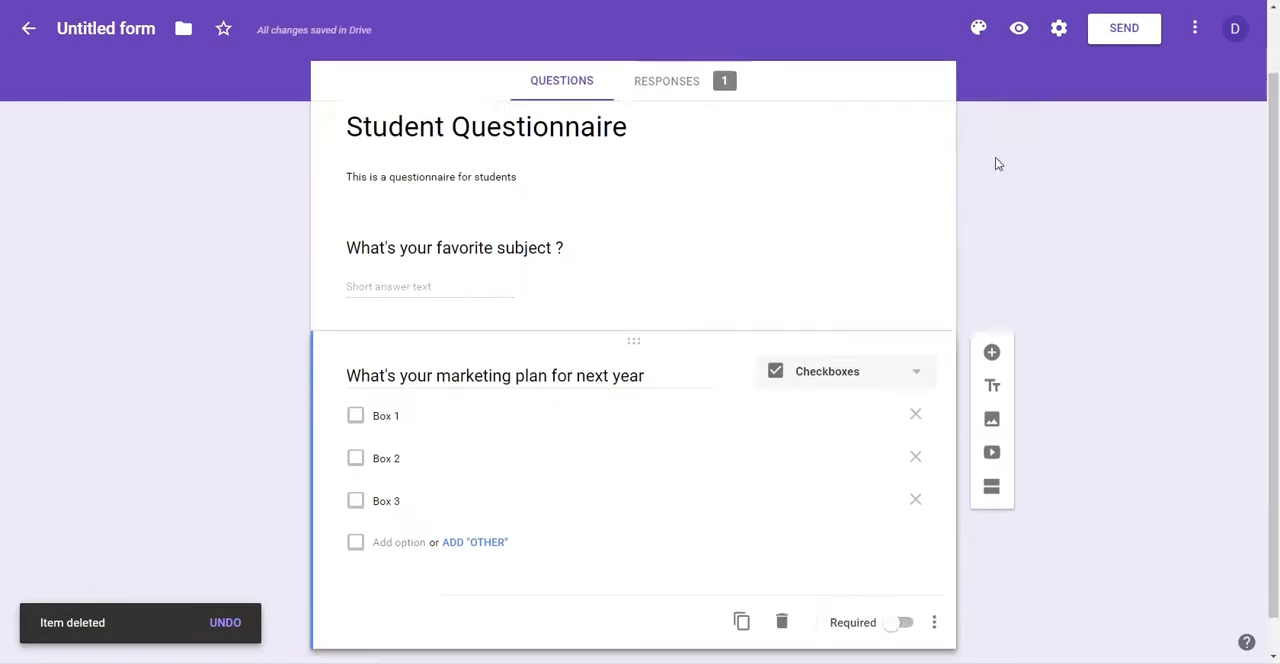
{"action": "left_click", "coordinate": [650, 338]}
{"action": "left_click", "coordinate": [667, 336]}
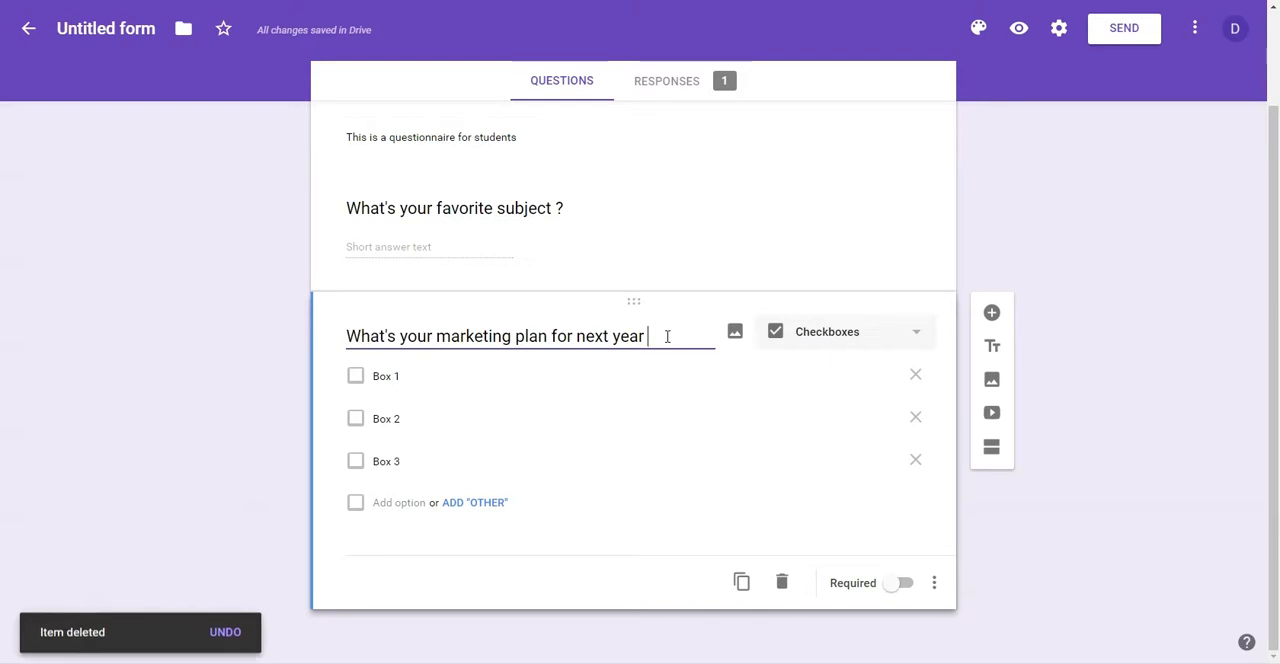
{"action": "type", "text": "?"}
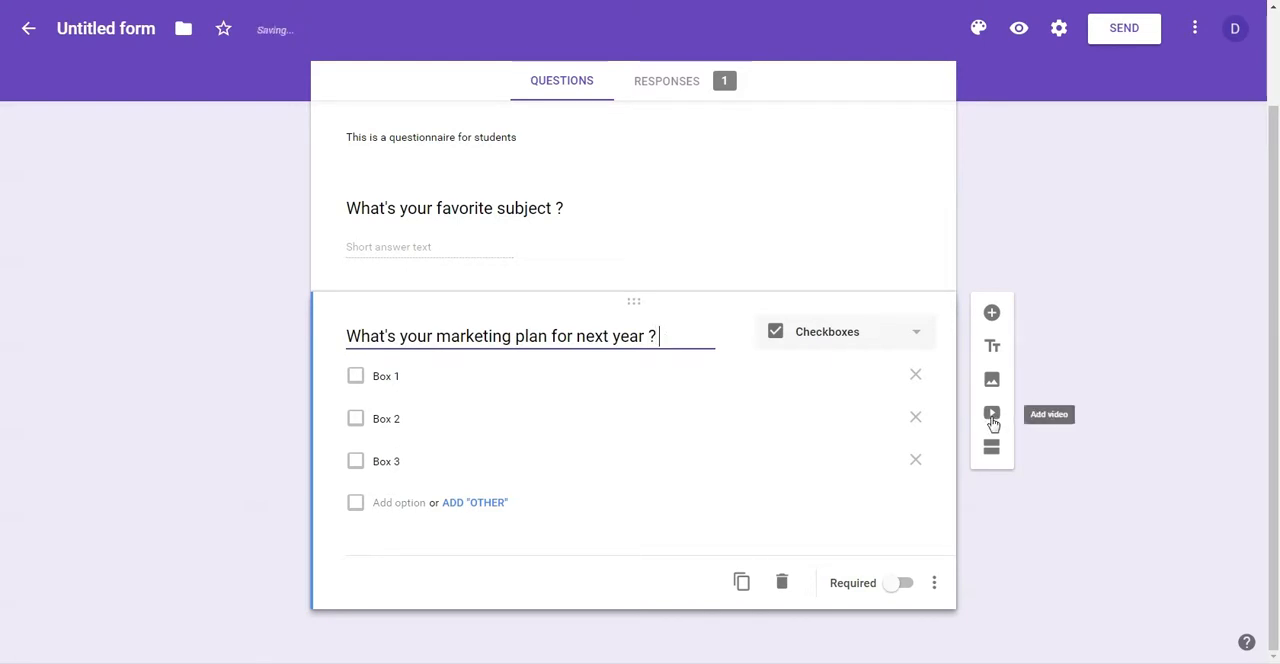
Step: Add a blank question at the end of the form and search YouTube for a "student life" video to insert
{"action": "left_click", "coordinate": [992, 313]}
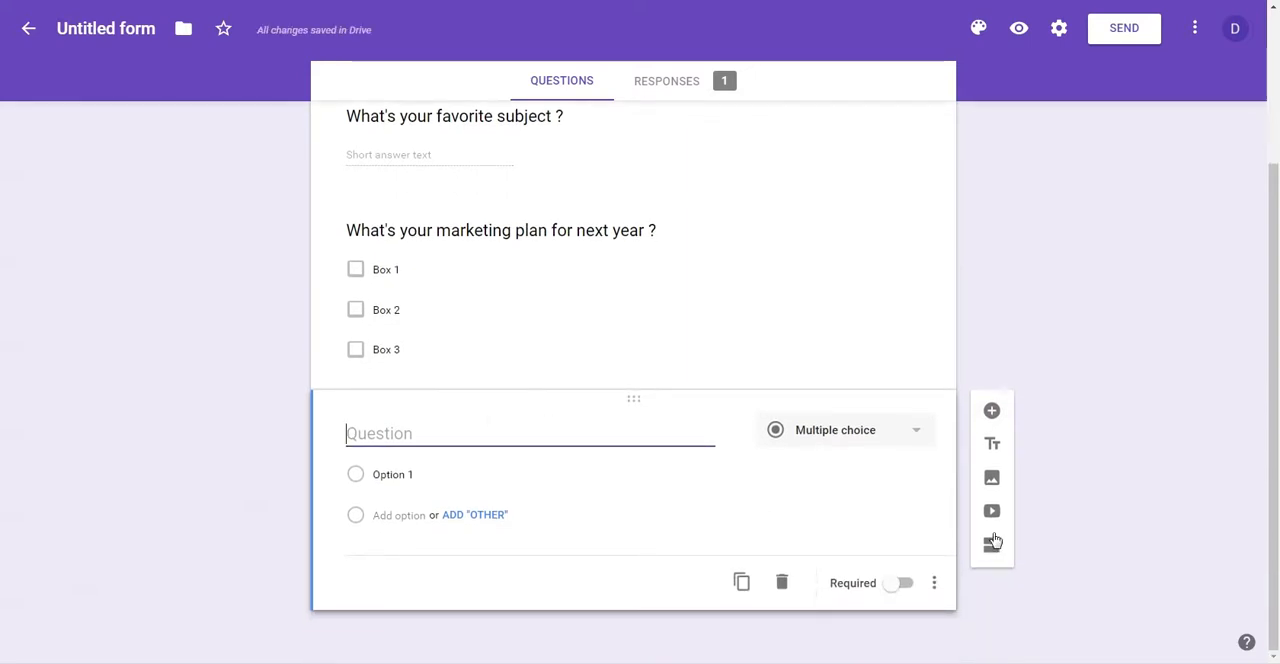
{"action": "left_click", "coordinate": [992, 512]}
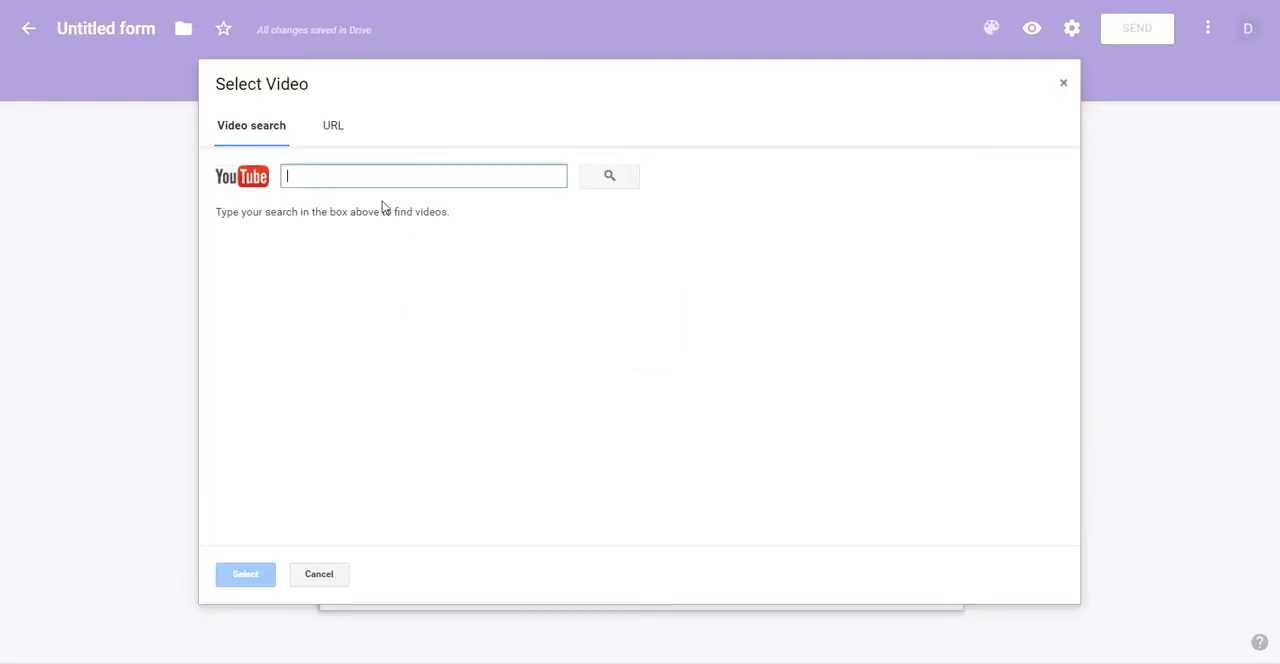
{"action": "type", "text": "student life"}
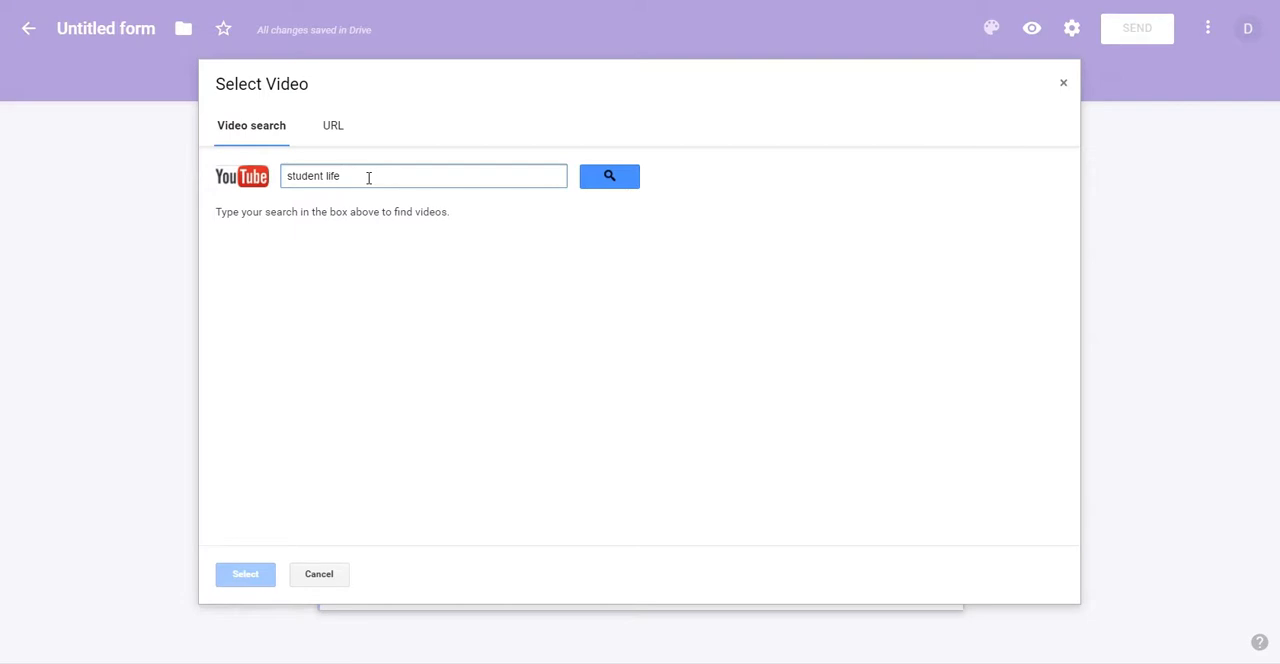
{"action": "left_click", "coordinate": [612, 178]}
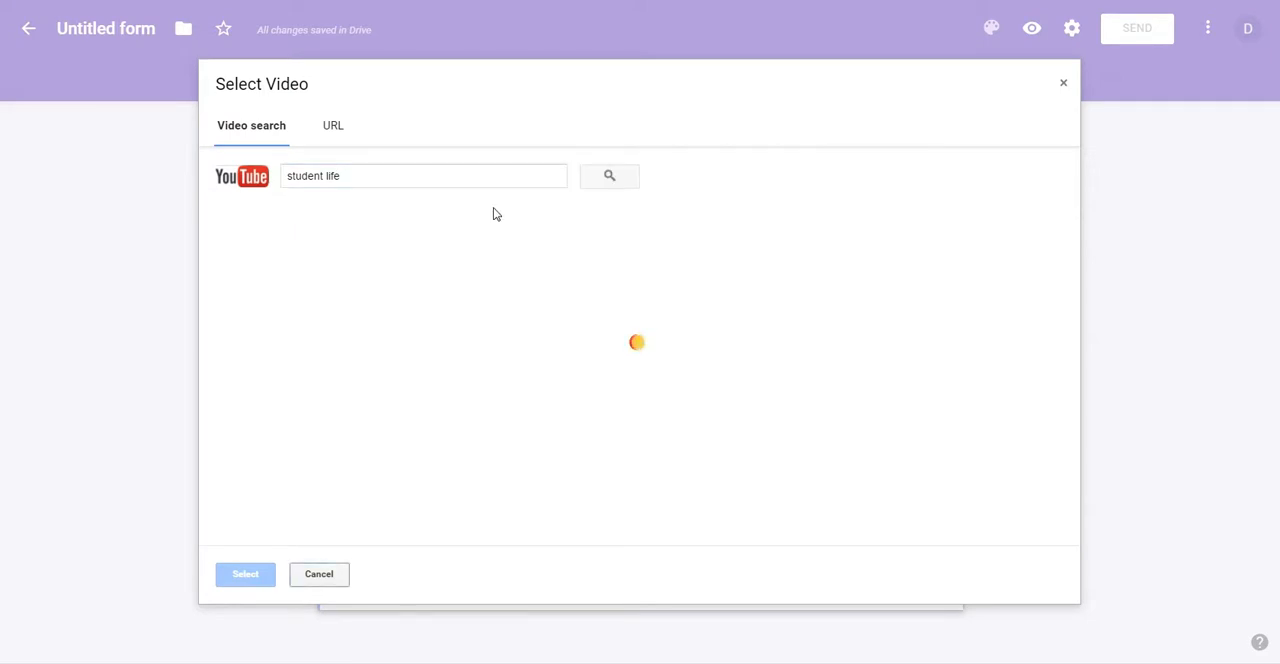
Step: Preview the short film "Every Student's Life..!" from the search results and insert it into the form
{"action": "left_click", "coordinate": [390, 258]}
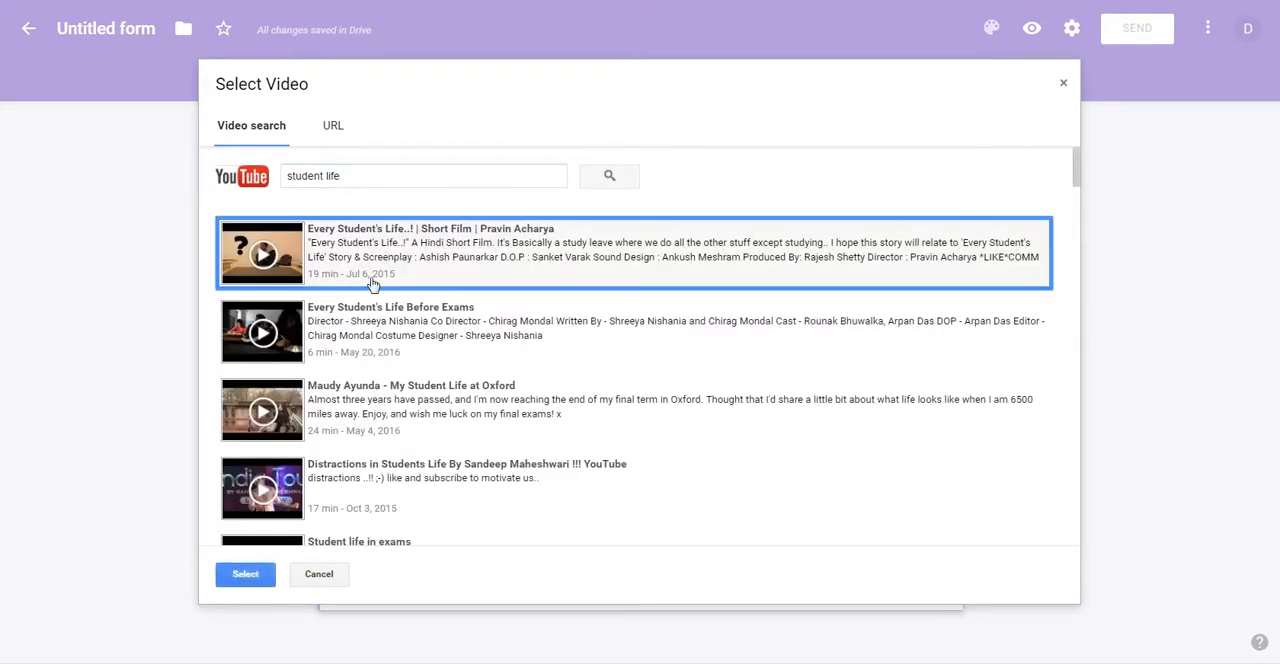
{"action": "left_click", "coordinate": [279, 280]}
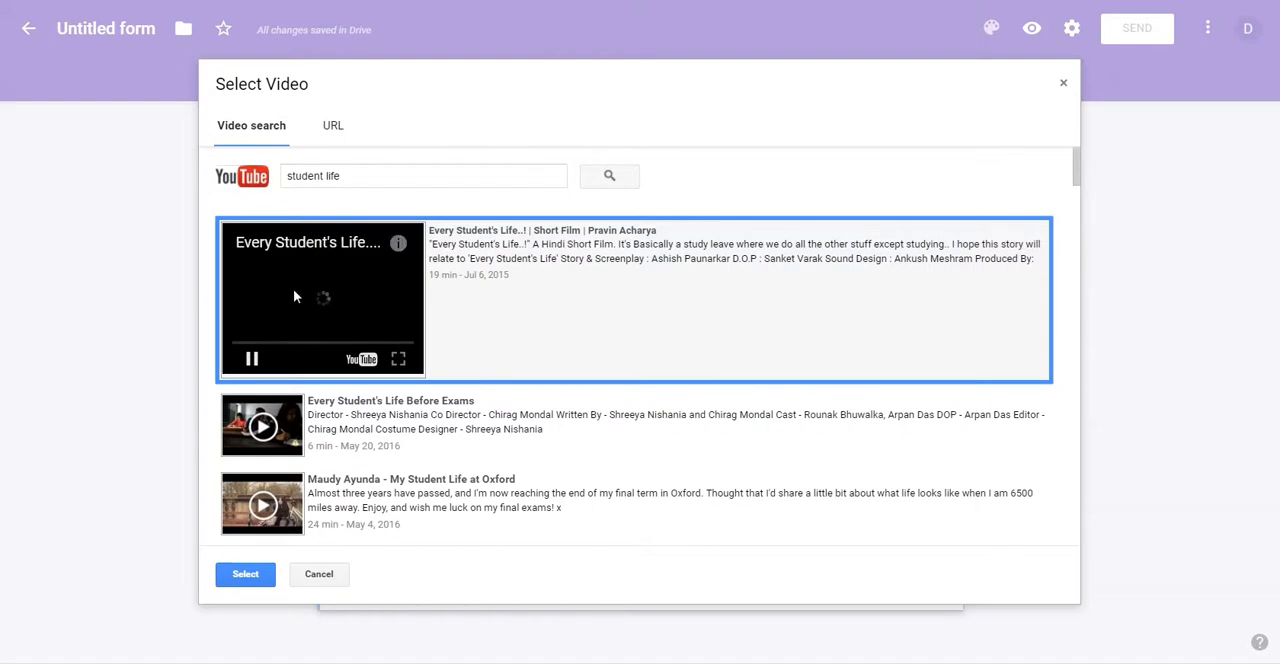
{"action": "left_click", "coordinate": [256, 367]}
{"action": "left_click", "coordinate": [245, 574]}
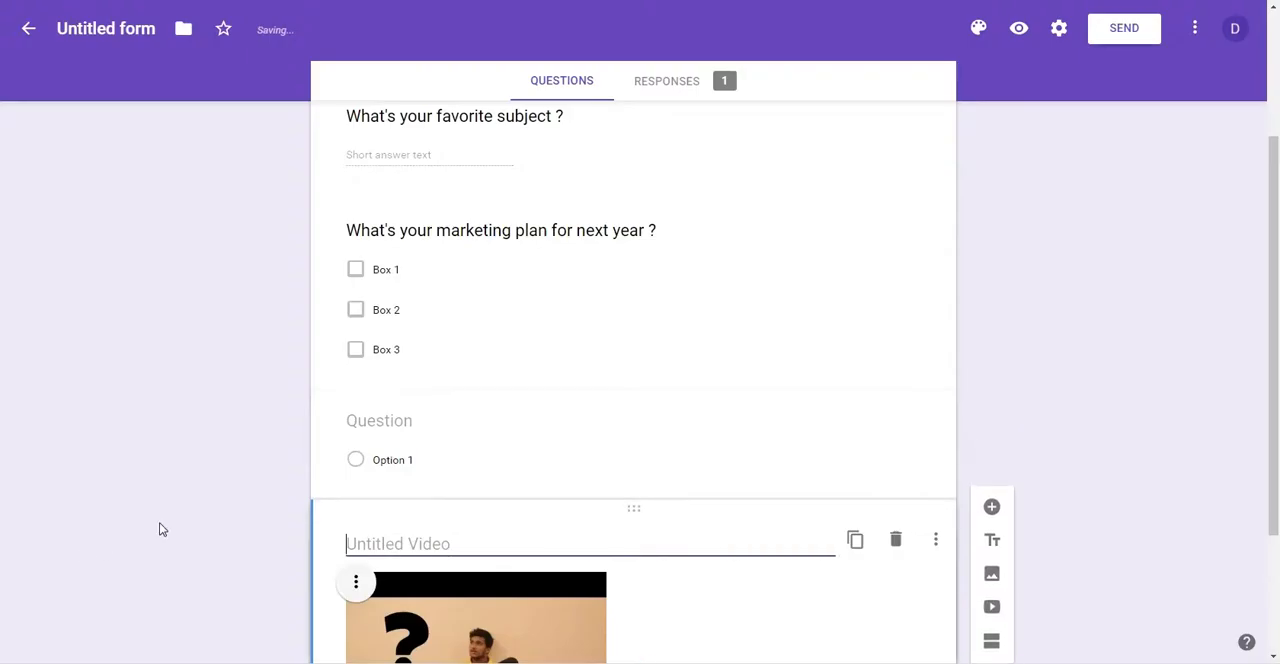
Step: Enlarge the inserted video to about one and a third times its size, center it, and right-align it
{"action": "left_click", "coordinate": [603, 573]}
{"action": "left_click_drag", "start_coordinate": [605, 577], "coordinate": [709, 606]}
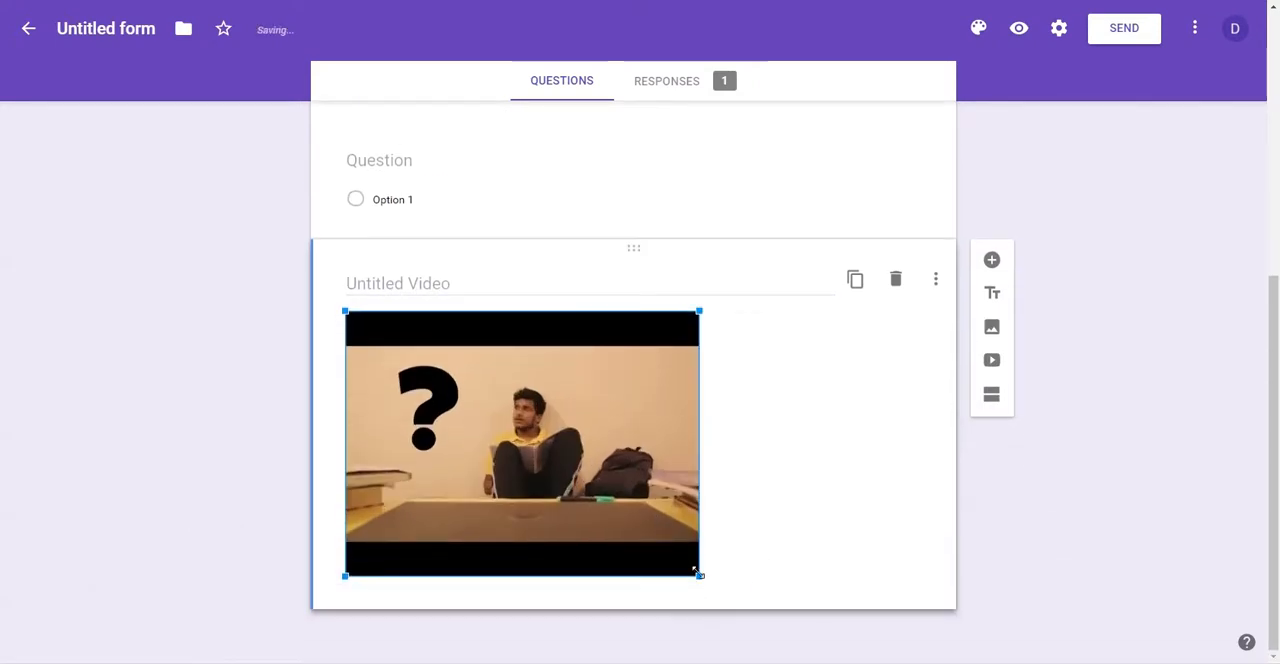
{"action": "left_click", "coordinate": [788, 419]}
{"action": "left_click", "coordinate": [357, 323]}
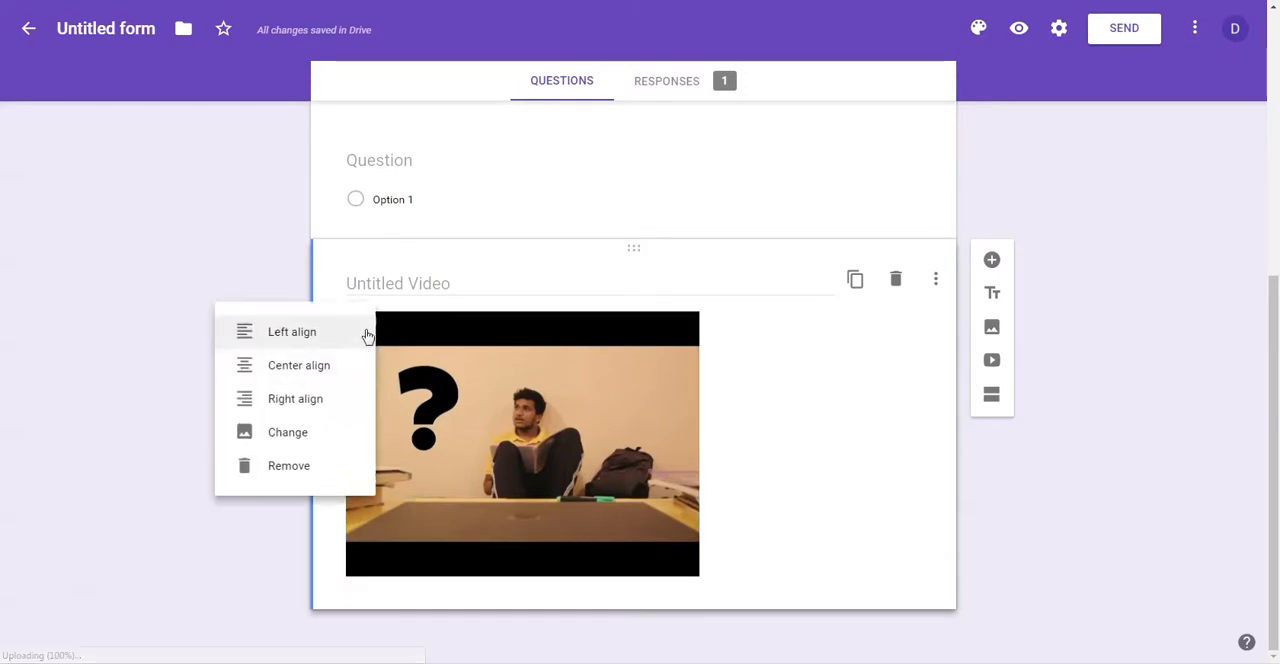
{"action": "left_click", "coordinate": [312, 369]}
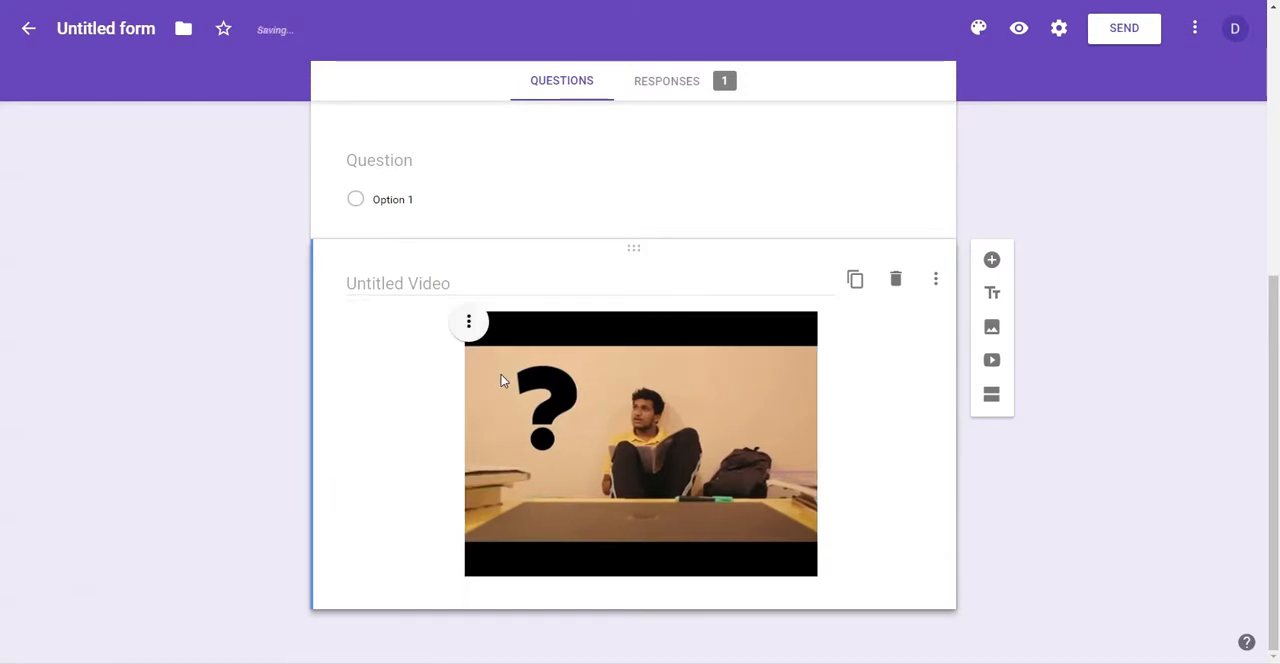
{"action": "left_click", "coordinate": [470, 322]}
{"action": "left_click", "coordinate": [443, 400]}
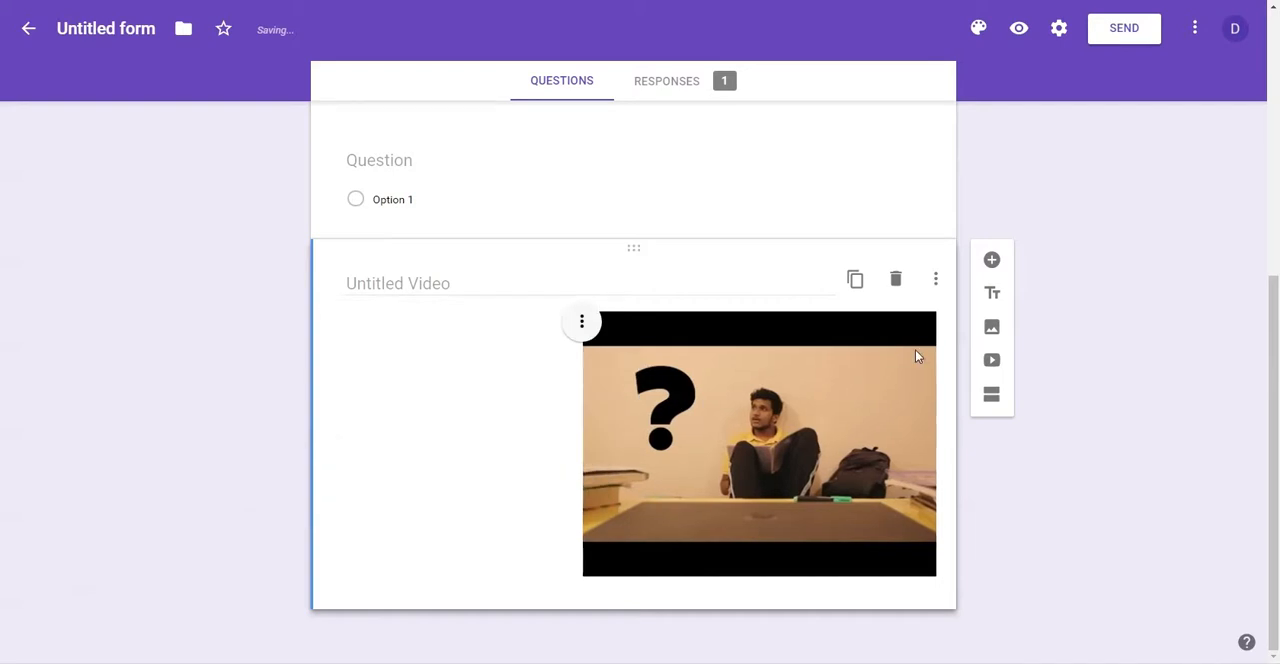
Step: Delete the video item and the blank multiple choice question from the form
{"action": "left_click", "coordinate": [896, 282]}
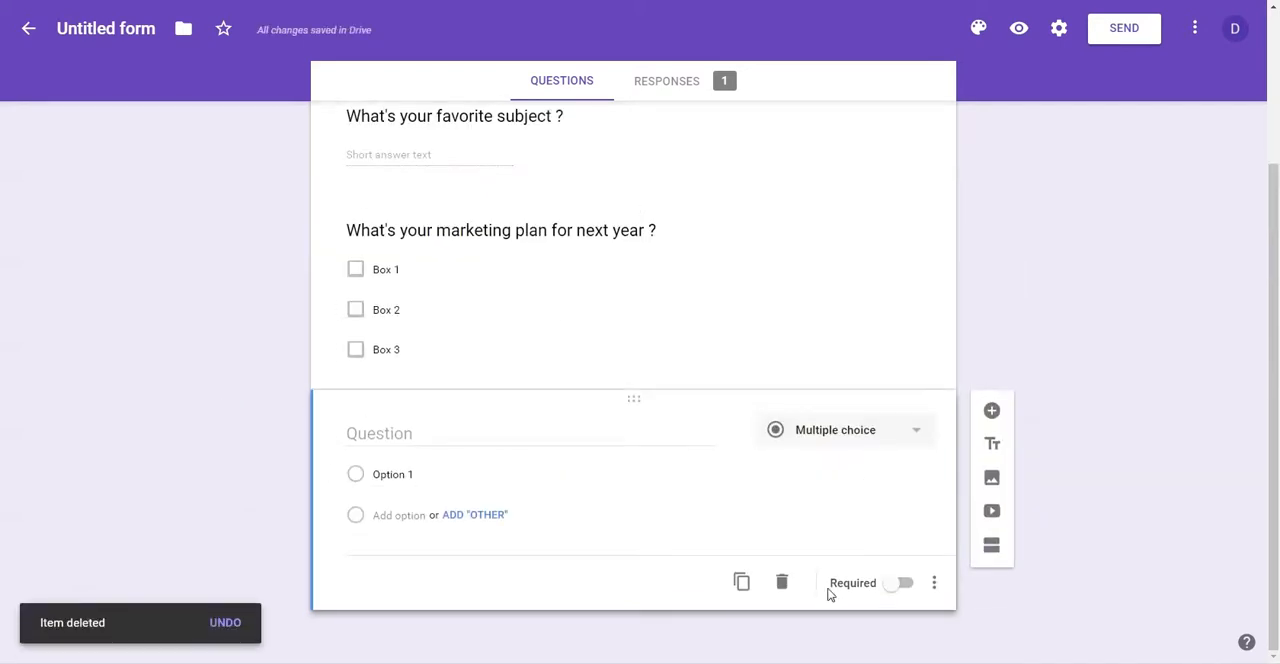
{"action": "left_click", "coordinate": [784, 583]}
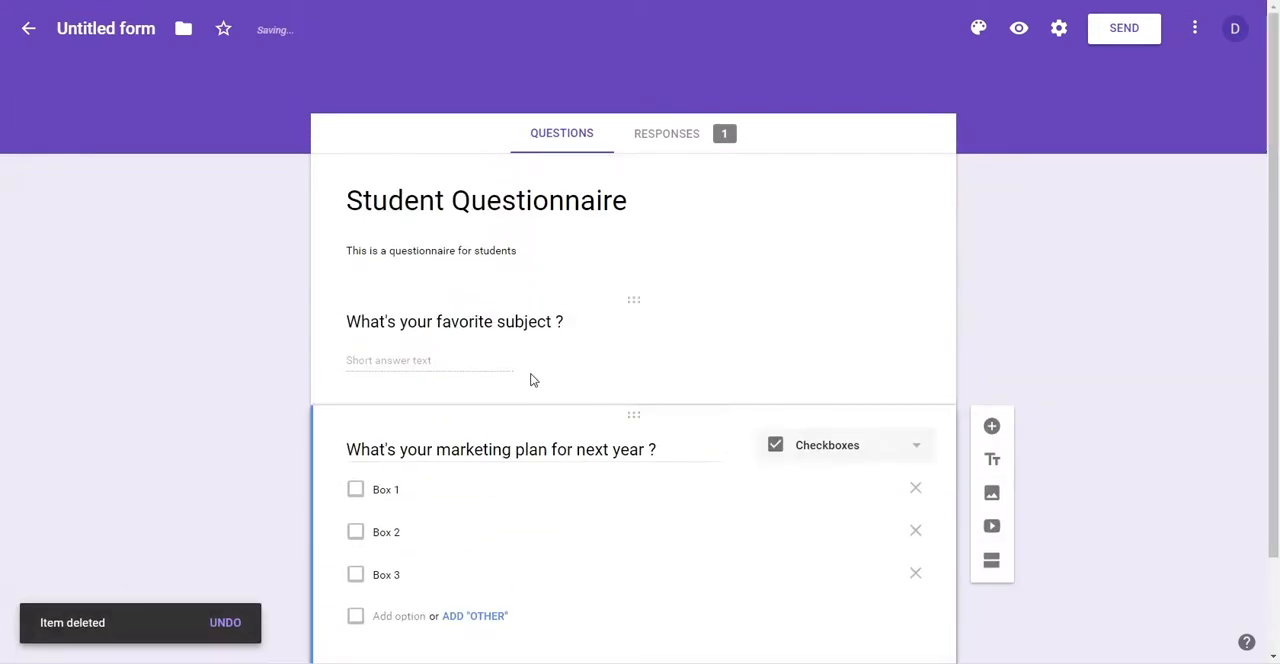
{"action": "scroll", "coordinate": [531, 378], "scroll_direction": "down", "scroll_amount": 2}
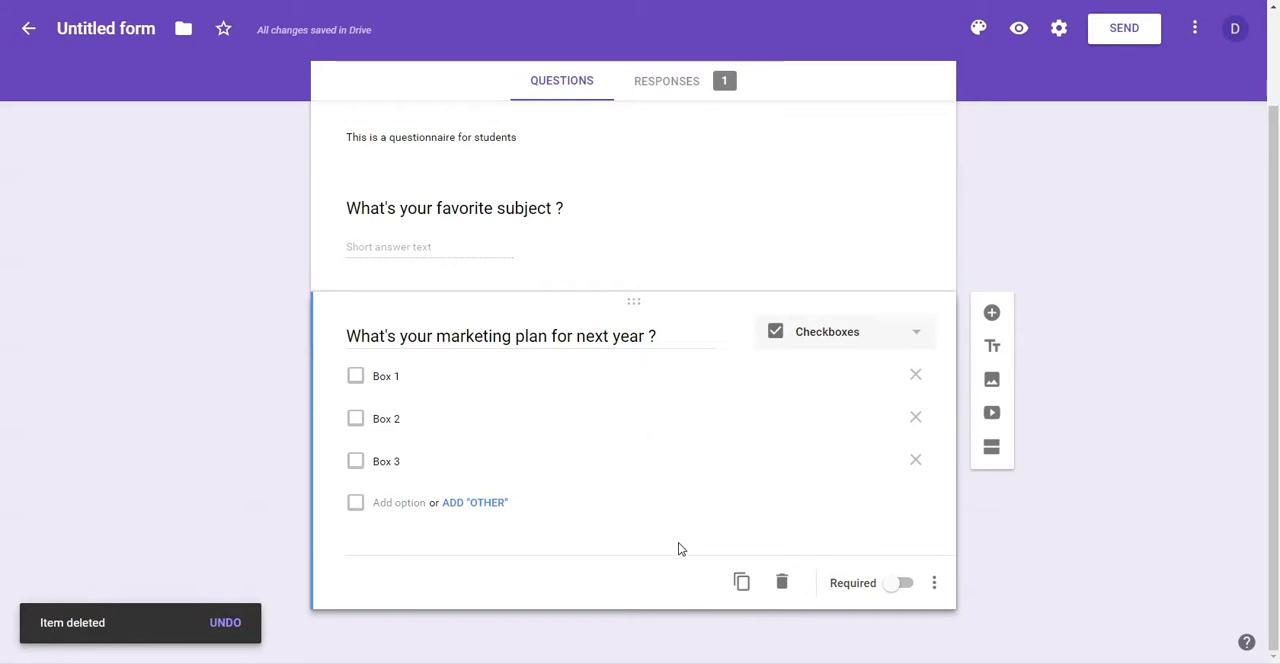
{"action": "scroll", "coordinate": [700, 450], "scroll_direction": "up", "scroll_amount": 2}
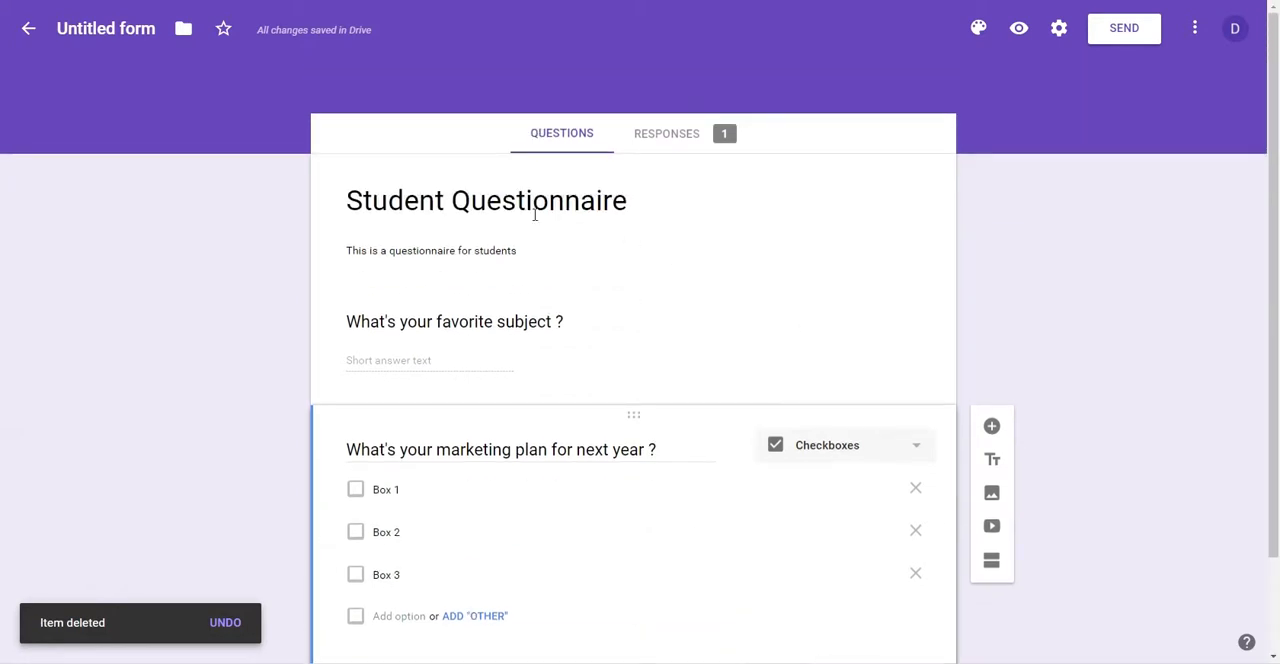
{"action": "scroll", "coordinate": [695, 283], "scroll_direction": "down", "scroll_amount": 2}
{"action": "scroll", "coordinate": [835, 342], "scroll_direction": "up", "scroll_amount": 2}
{"action": "scroll", "coordinate": [840, 207], "scroll_direction": "down", "scroll_amount": 2}
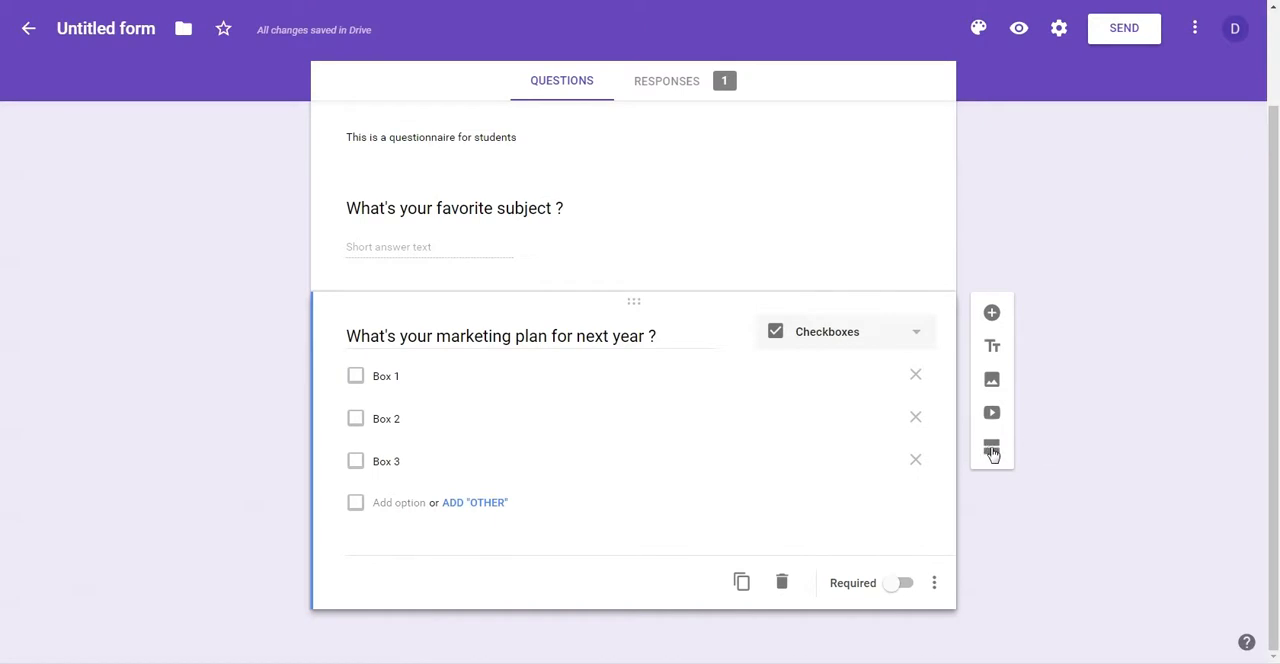
Step: Add a new section after the marketing plan question and title it "Job History"
{"action": "scroll", "coordinate": [749, 494], "scroll_direction": "up", "scroll_amount": 2}
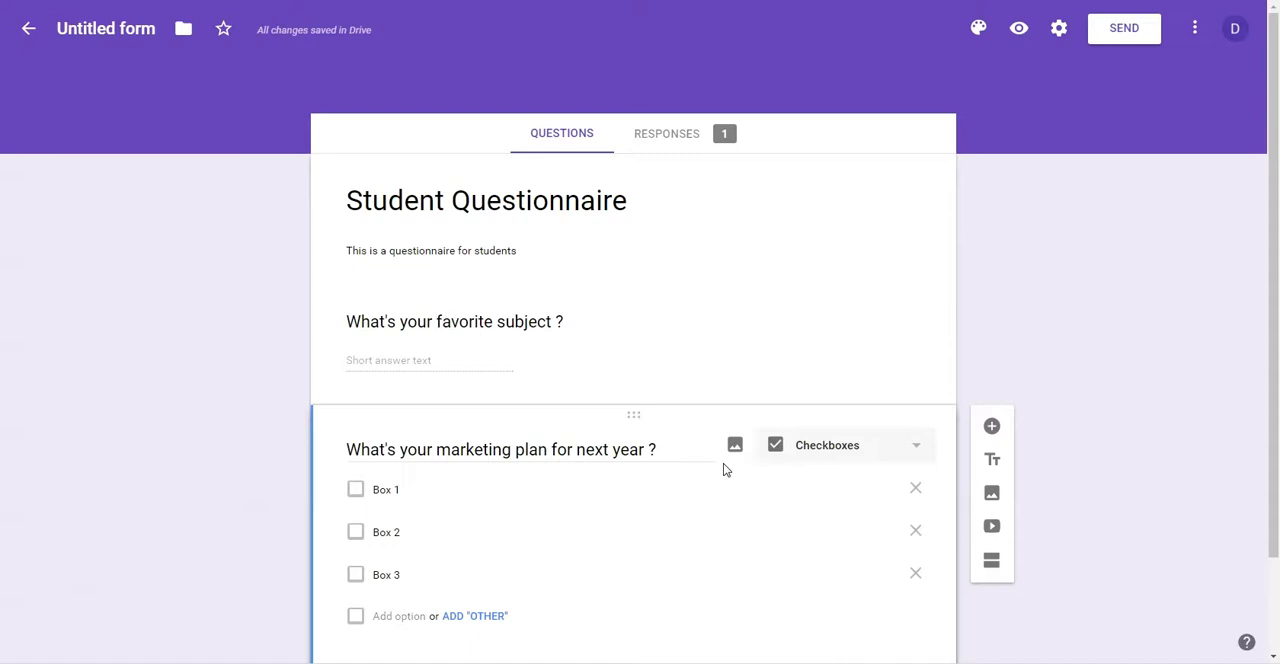
{"action": "left_click", "coordinate": [992, 565]}
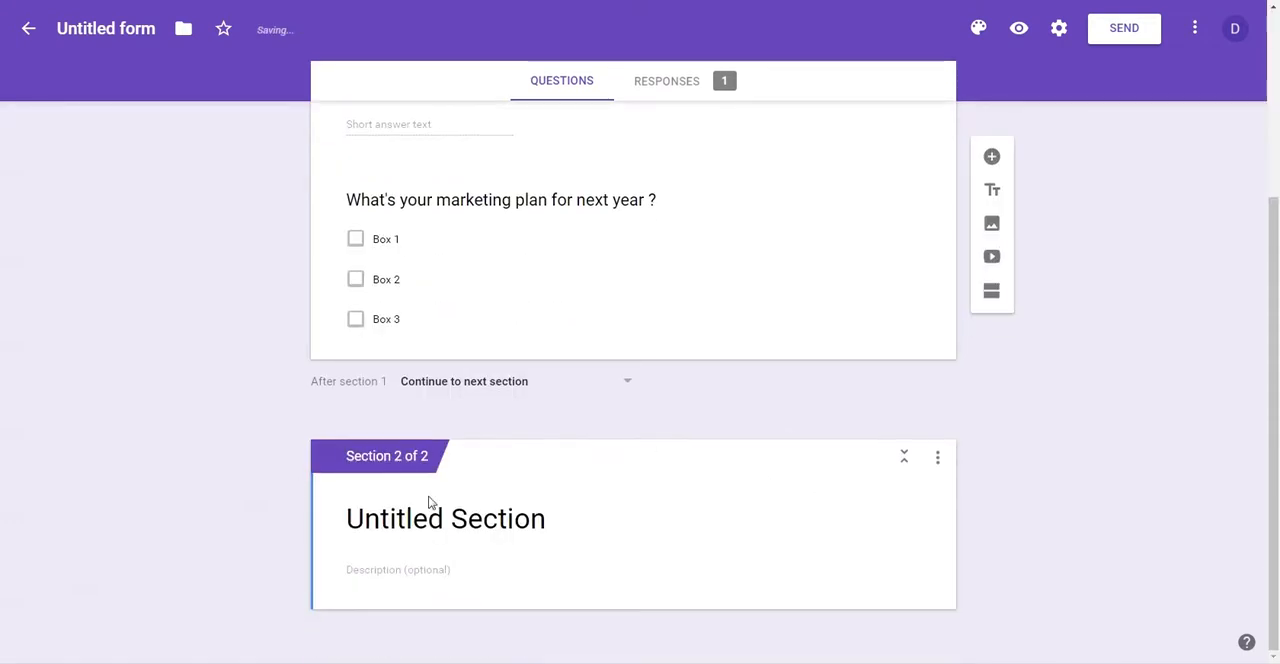
{"action": "left_click", "coordinate": [416, 519]}
{"action": "key", "text": "ctrl+a"}
{"action": "type", "text": "Job History"}
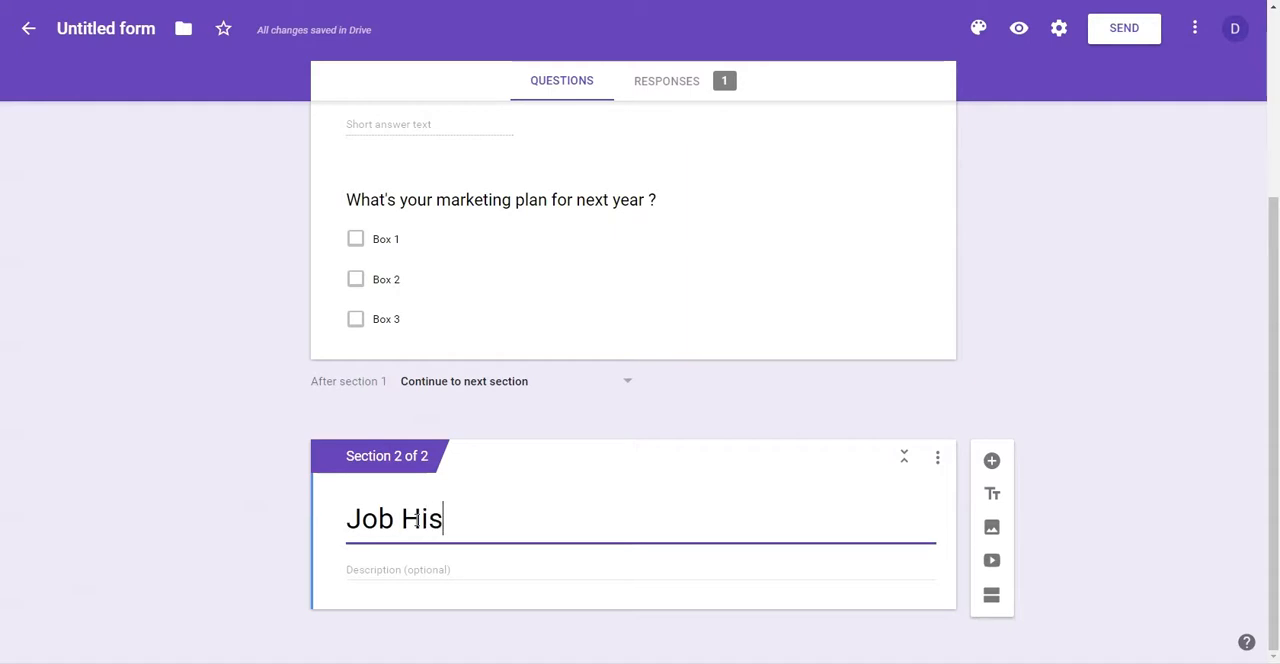
Step: Give the Job History section the description "Describe your job history here"
{"action": "left_click", "coordinate": [391, 584]}
{"action": "type", "text": "Decribe yo"}
{"action": "key", "text": "BackSpace"}
{"action": "key", "text": "BackSpace"}
{"action": "key", "text": "BackSpace"}
{"action": "key", "text": "BackSpace"}
{"action": "key", "text": "BackSpace"}
{"action": "key", "text": "BackSpace"}
{"action": "key", "text": "BackSpace"}
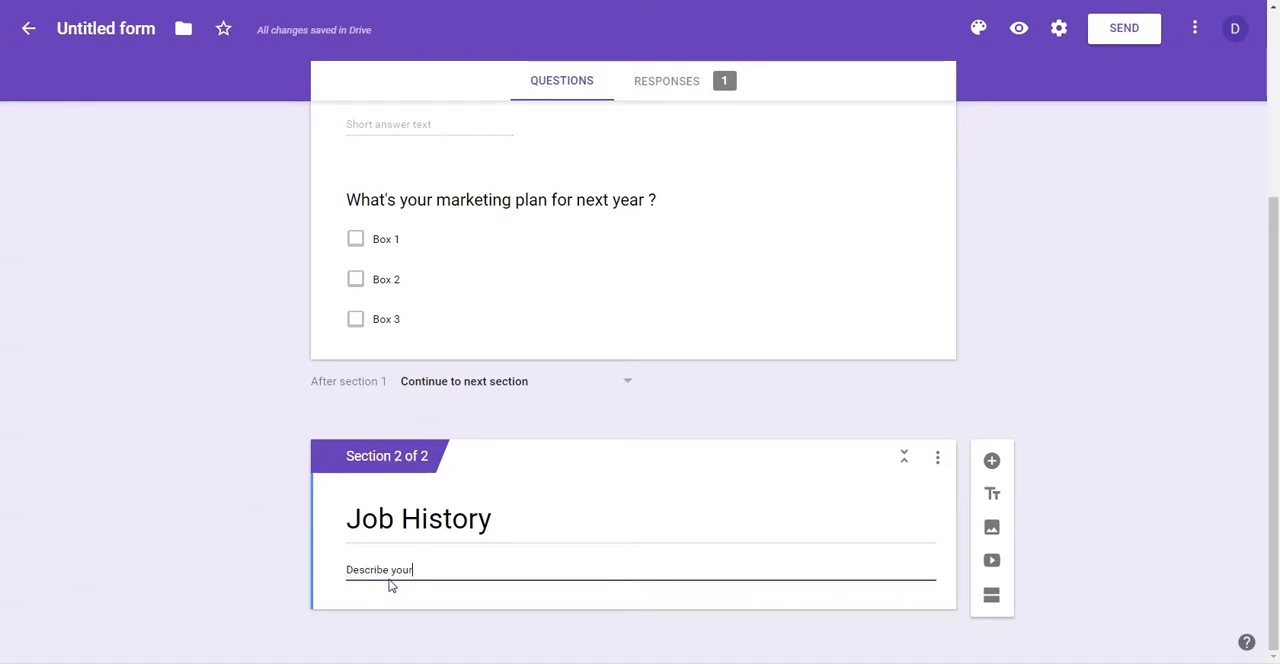
{"action": "type", "text": "ehre"}
{"action": "key", "text": "BackSpace"}
{"action": "key", "text": "BackSpace"}
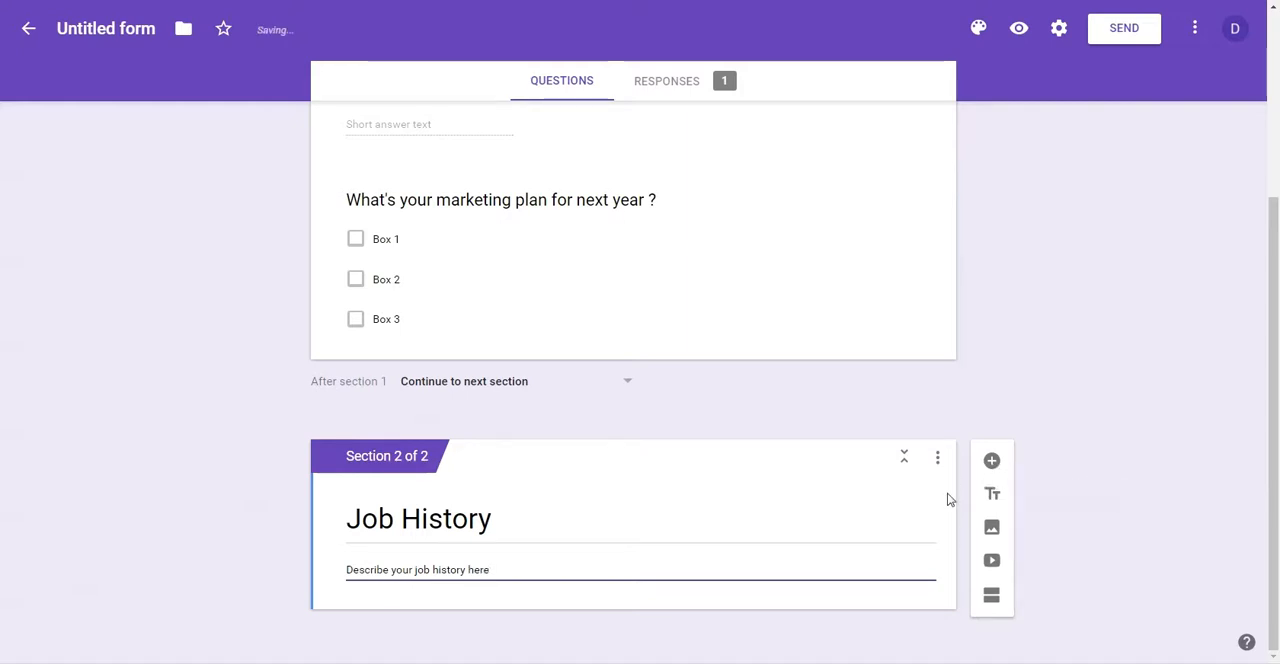
Step: Add a question to the Job History section titled "Where have you worked before ?"
{"action": "left_click", "coordinate": [991, 460]}
{"action": "type", "text": "Where hace"}
{"action": "key", "text": "BackSpace"}
{"action": "key", "text": "BackSpace"}
{"action": "type", "text": "ve you"}
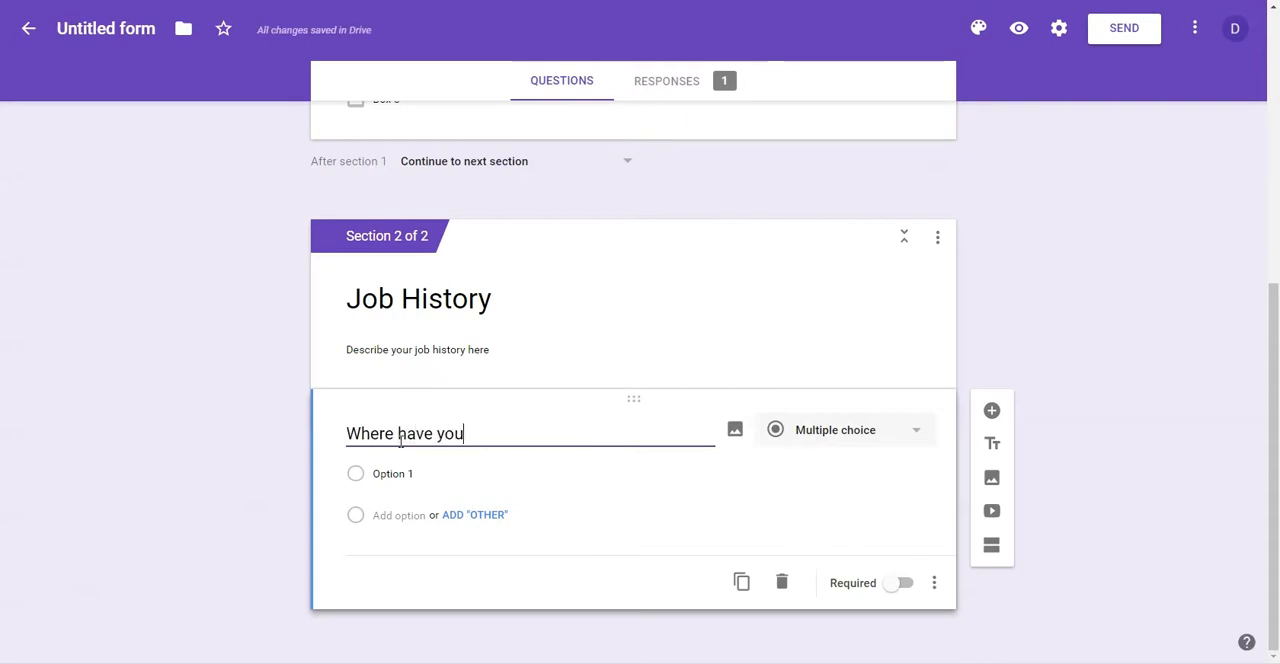
{"action": "type", "text": " worked before ?"}
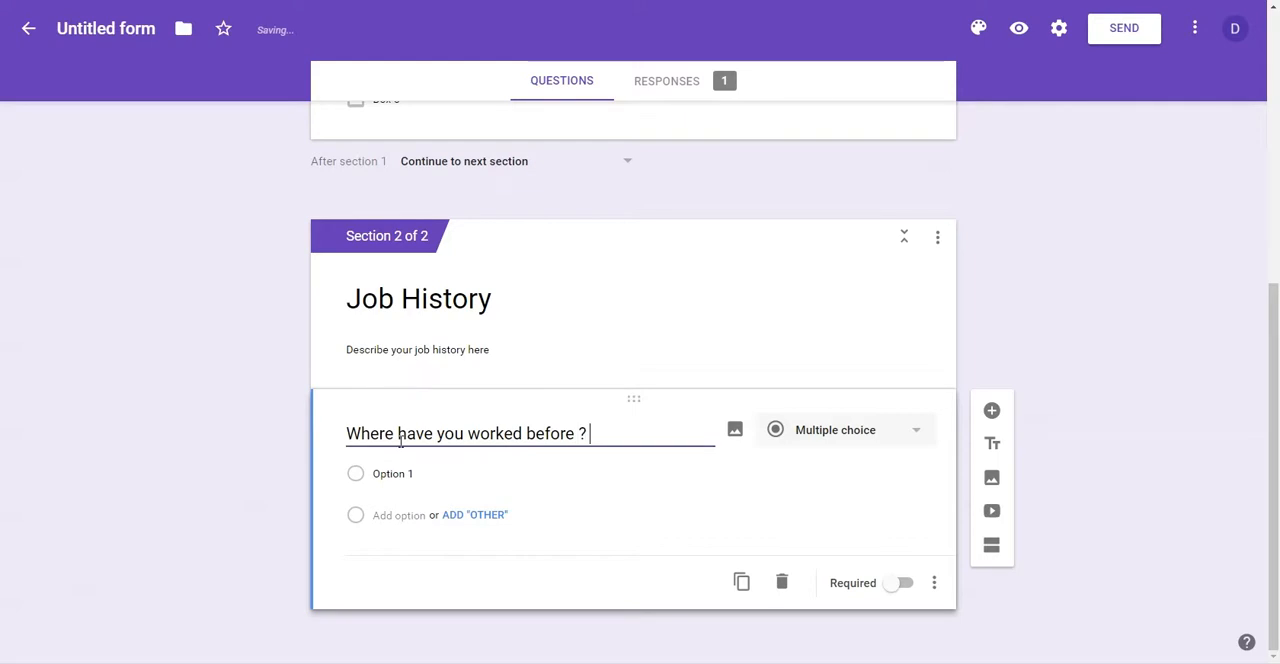
Step: Enter "Job A" and "Job B" as answer options for the job question, and remove the "Job B" option
{"action": "left_click", "coordinate": [400, 473]}
{"action": "type", "text": "Job "}
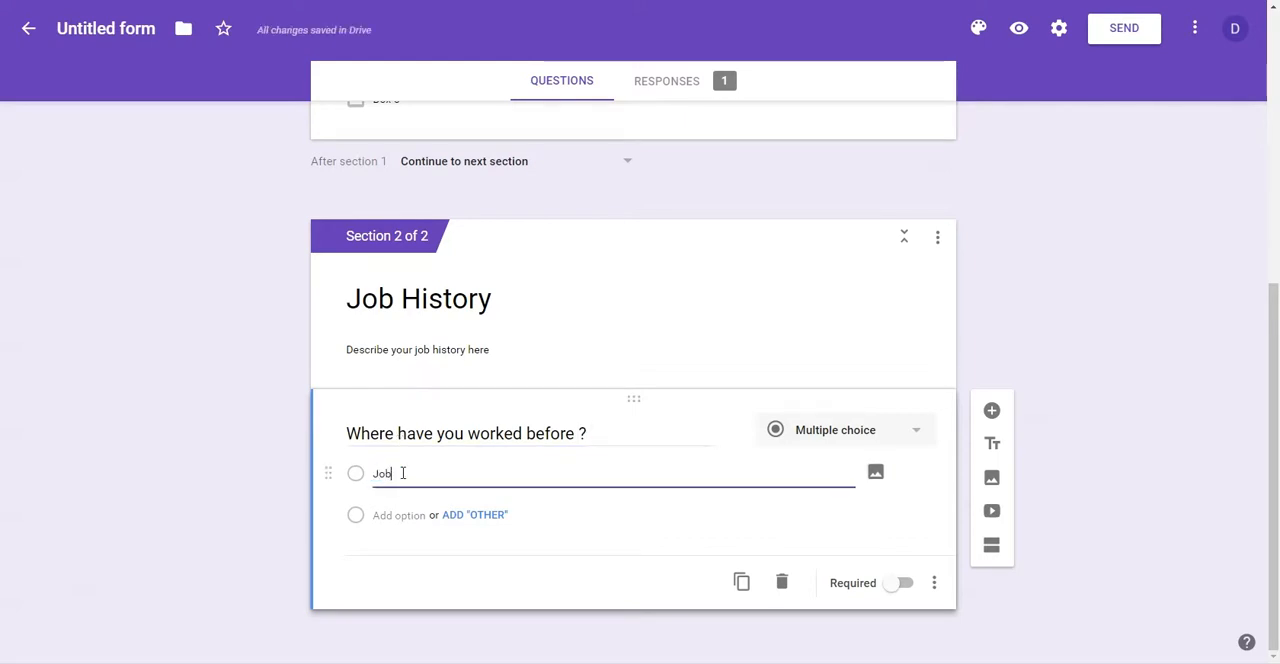
{"action": "type", "text": "A"}
{"action": "key", "text": "Return"}
{"action": "type", "text": "Job B"}
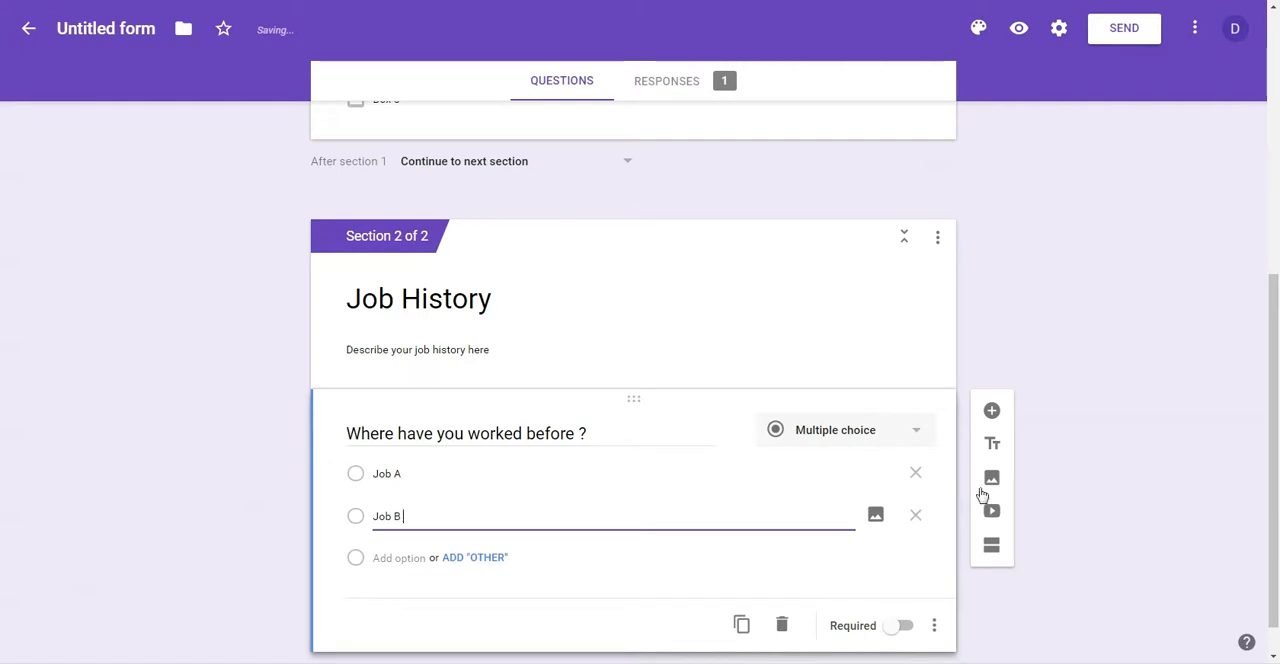
{"action": "left_click", "coordinate": [916, 515]}
Step: Change the type of the "Where have you worked before ?" question to Paragraph
{"action": "left_click", "coordinate": [902, 440]}
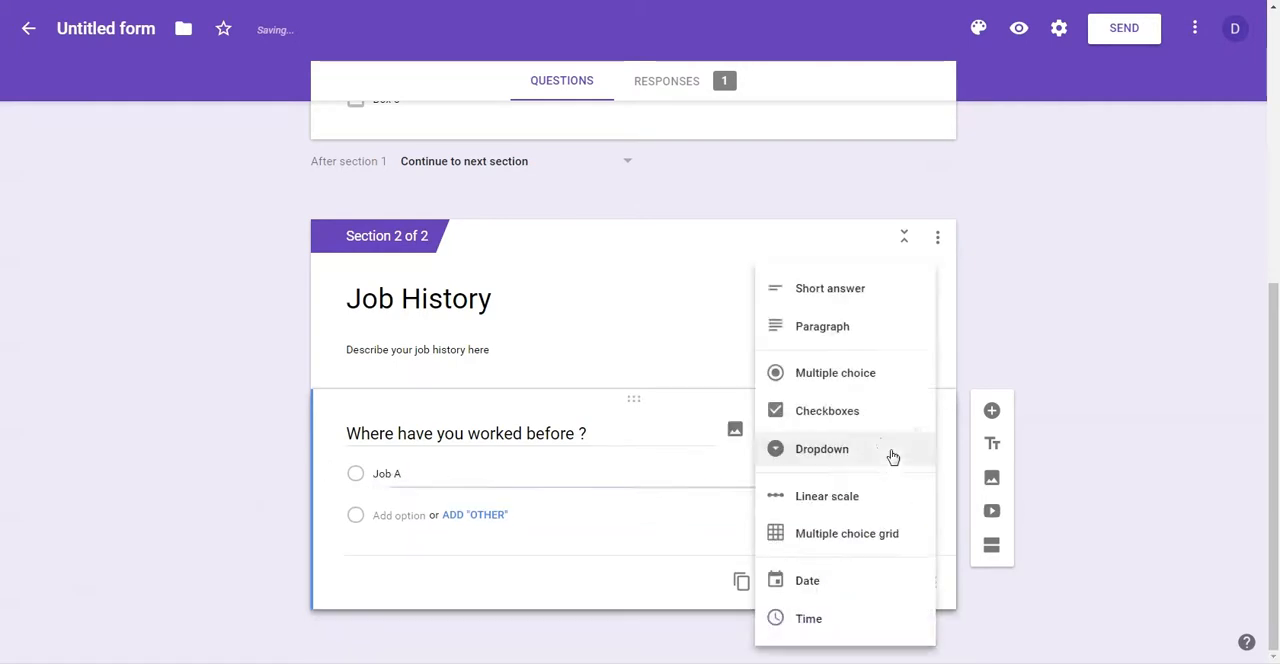
{"action": "left_click", "coordinate": [837, 337]}
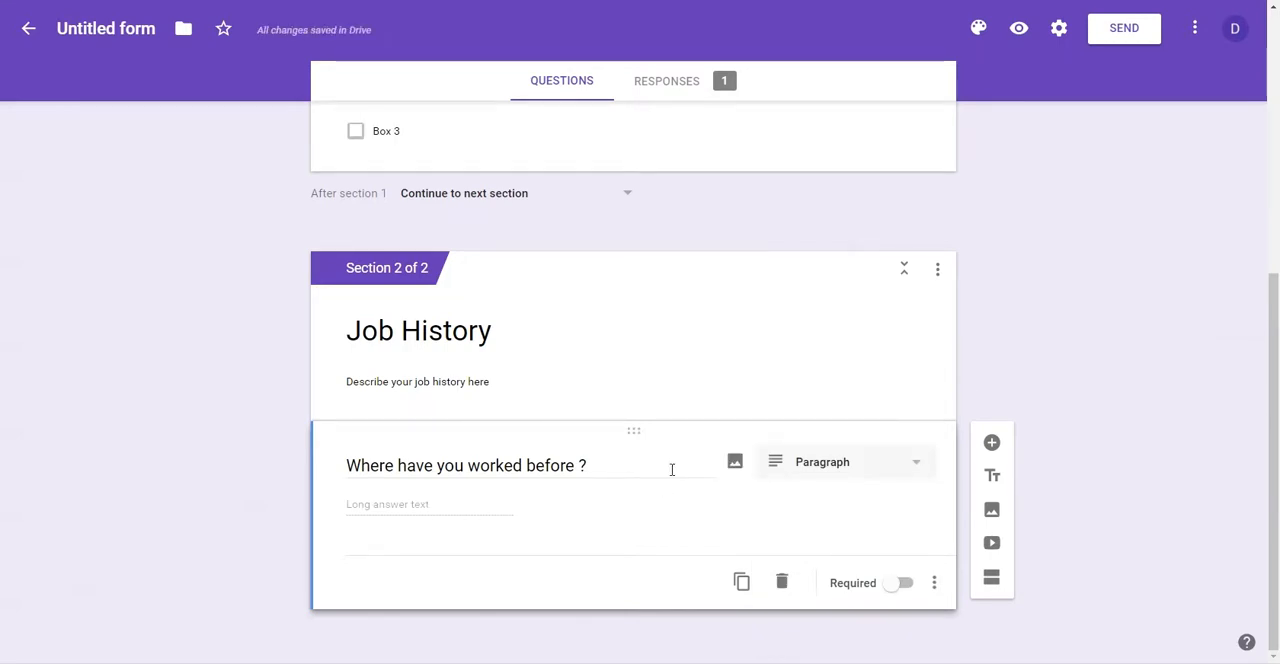
Step: Preview the form, answer the first section with "Biology", Box 1 and Box 2, and continue to the Job History section
{"action": "left_click", "coordinate": [1019, 37]}
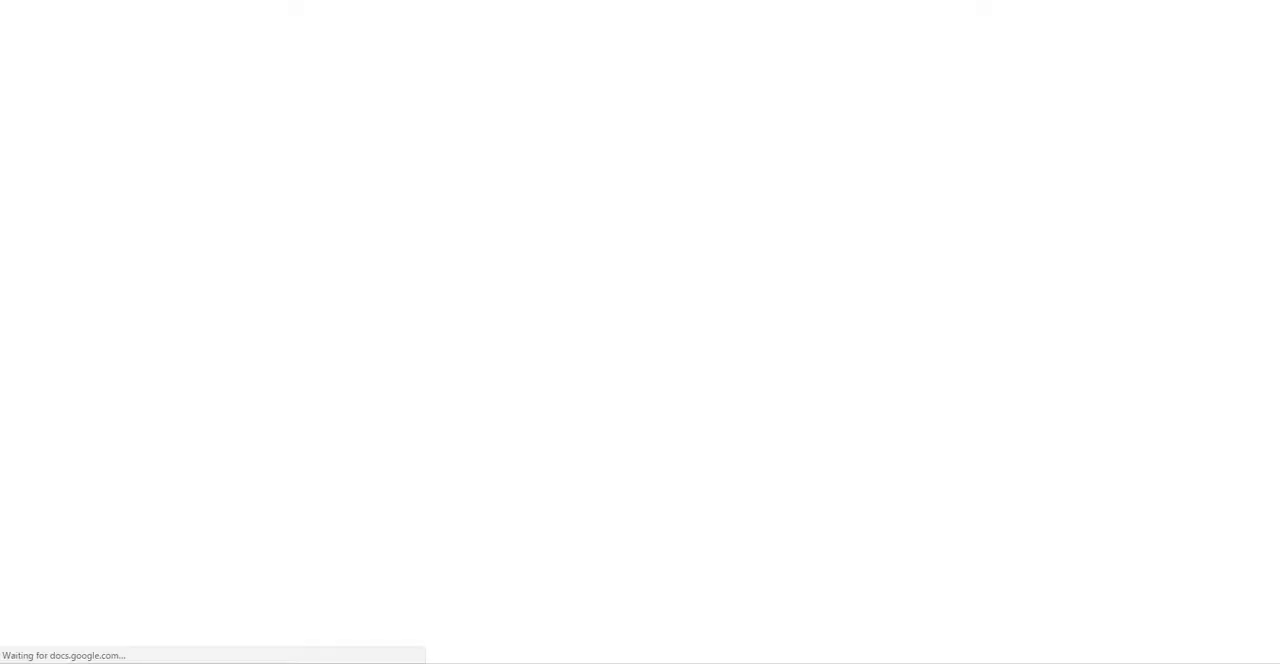
{"action": "scroll", "coordinate": [300, 320], "scroll_direction": "down", "scroll_amount": 1}
{"action": "scroll", "coordinate": [312, 338], "scroll_direction": "up", "scroll_amount": 1}
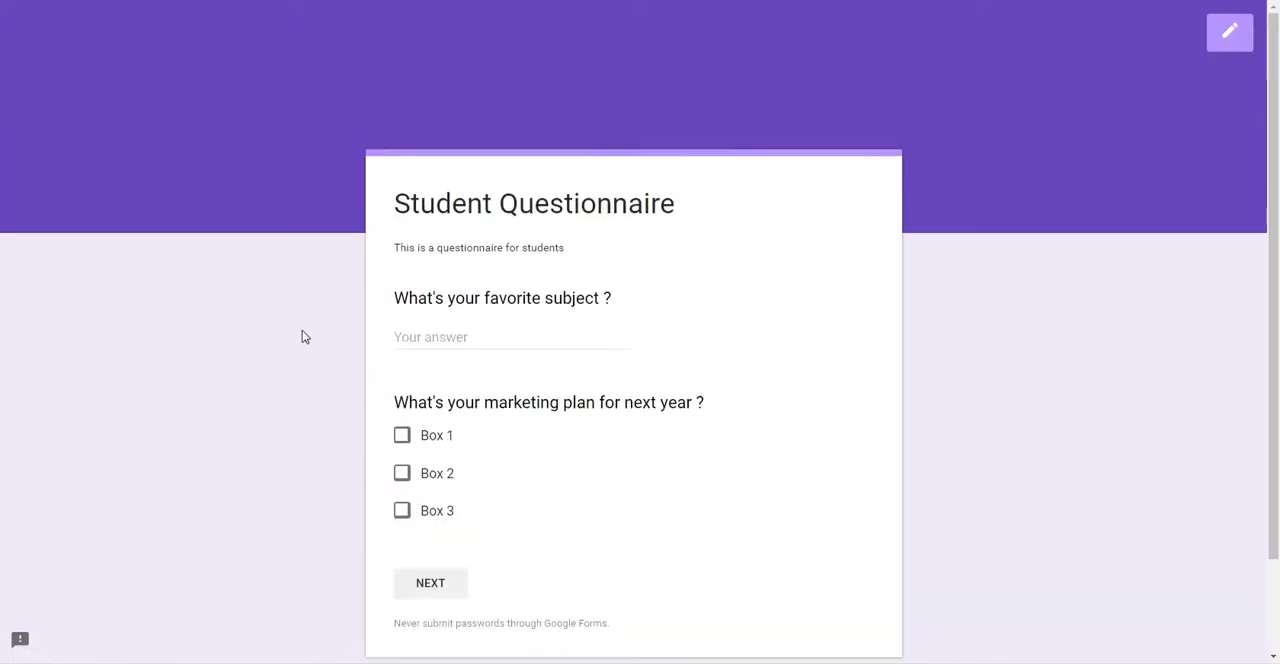
{"action": "scroll", "coordinate": [351, 374], "scroll_direction": "down", "scroll_amount": 1}
{"action": "left_click", "coordinate": [444, 260]}
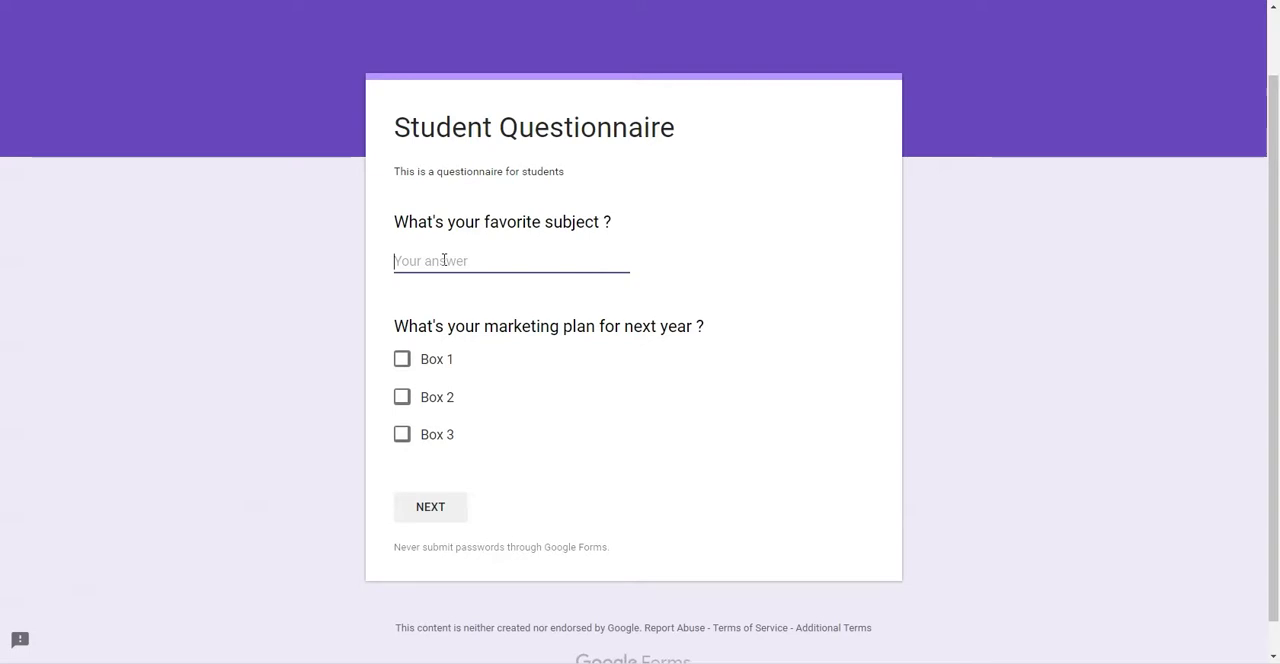
{"action": "type", "text": "Biology"}
{"action": "left_click", "coordinate": [403, 362]}
{"action": "left_click", "coordinate": [401, 398]}
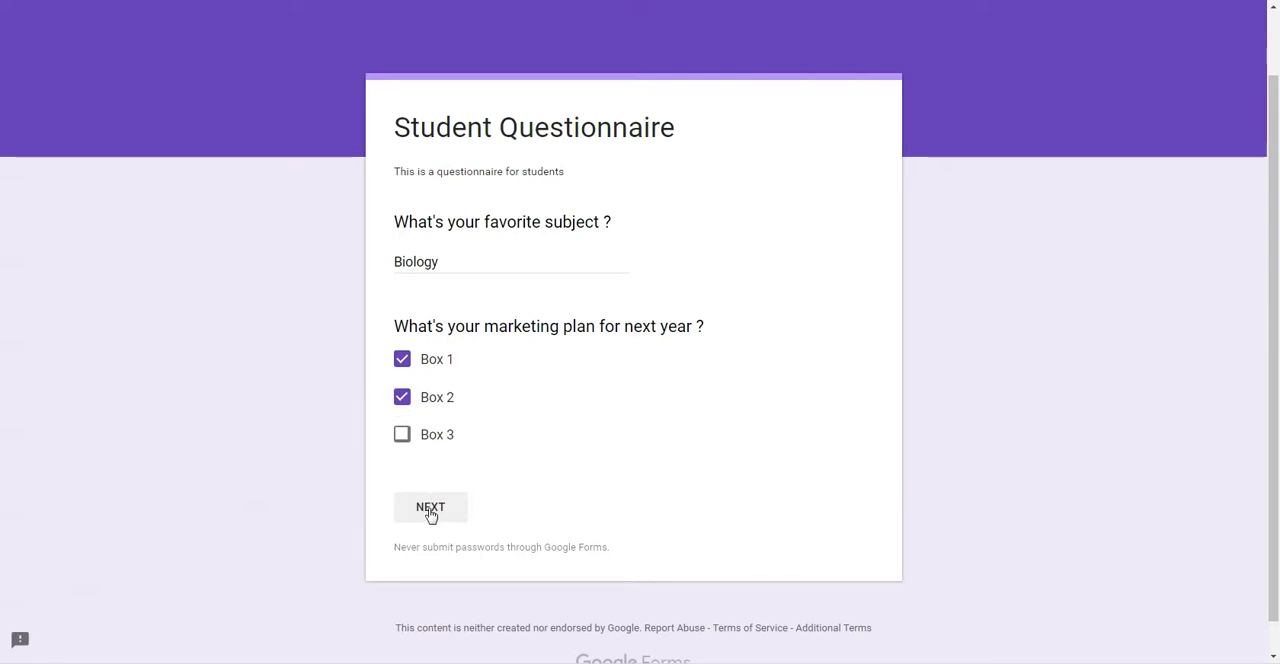
{"action": "left_click", "coordinate": [428, 511]}
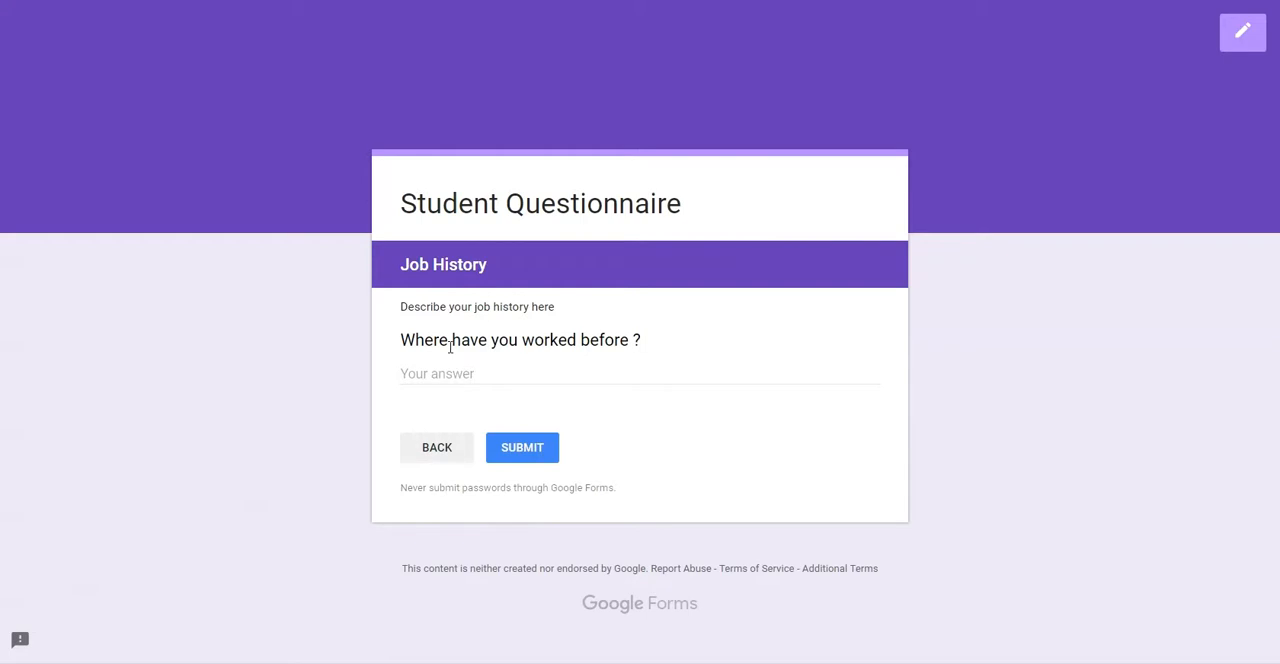
Step: Return to the preview's first section, uncheck Box 1 and Box 2, and leave the preview without submitting
{"action": "left_click", "coordinate": [440, 449]}
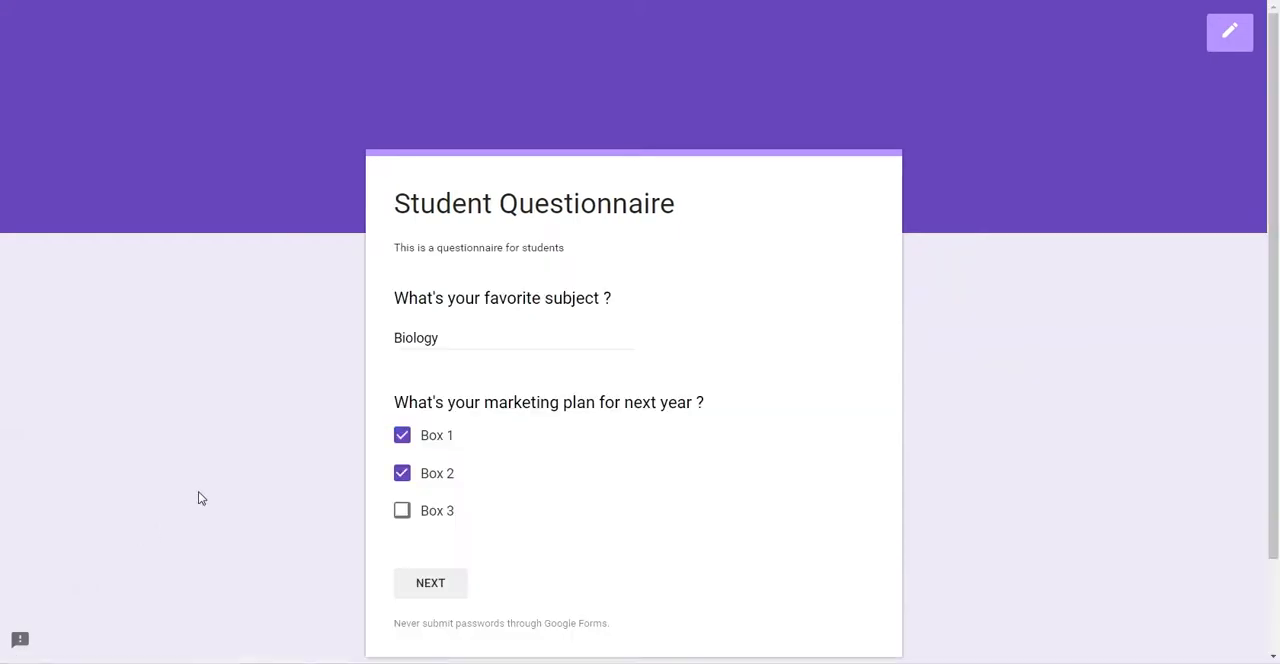
{"action": "left_click", "coordinate": [402, 472]}
{"action": "left_click", "coordinate": [402, 435]}
{"action": "key", "text": "ctrl+w"}
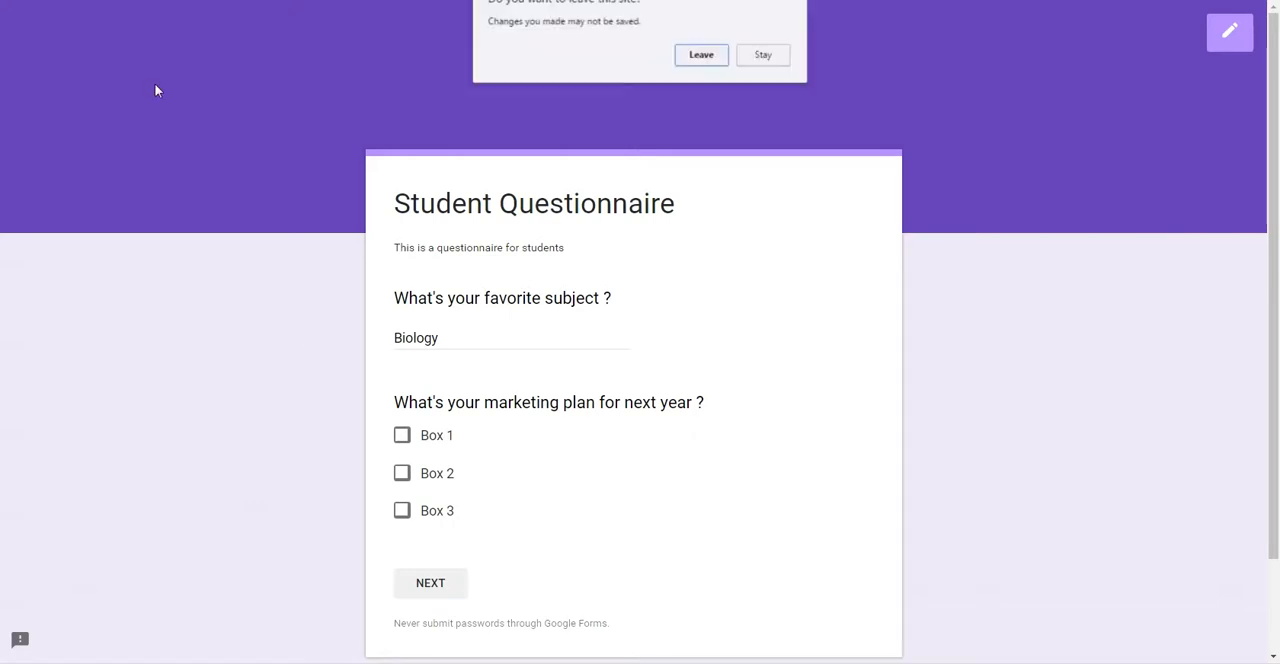
{"action": "left_click", "coordinate": [700, 52]}
Step: Open the form's sending options, view the link and embed HTML choices, and select the full form link
{"action": "scroll", "coordinate": [1086, 385], "scroll_direction": "up", "scroll_amount": 5}
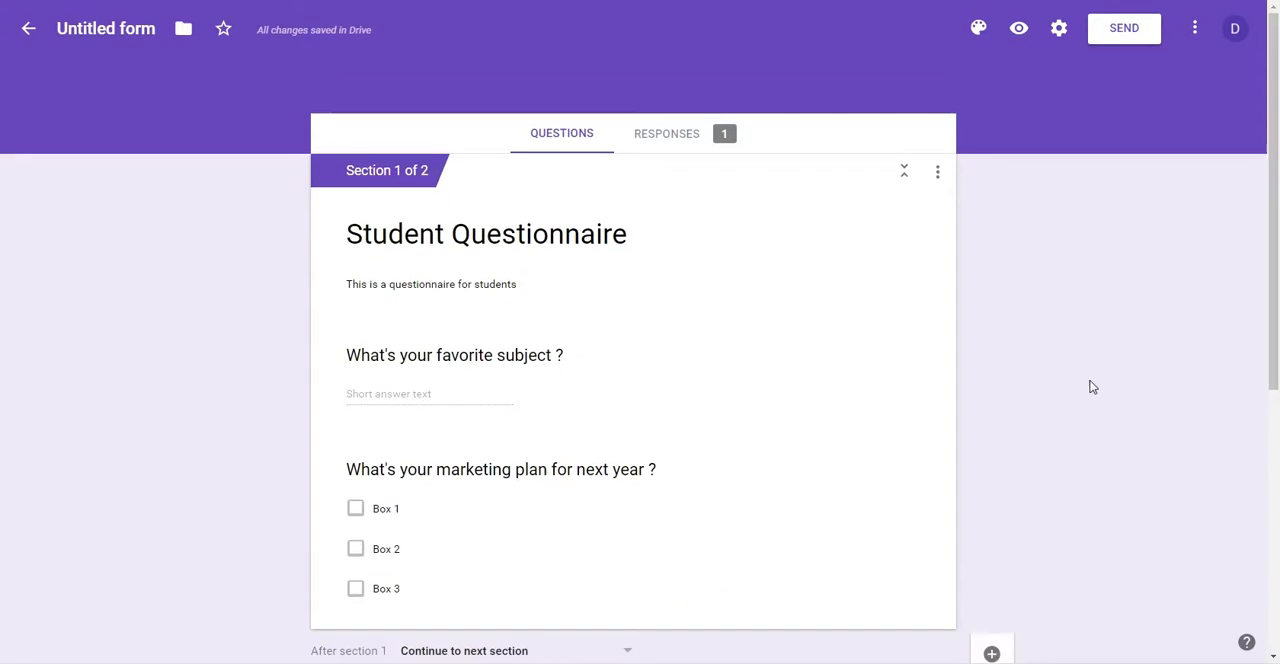
{"action": "scroll", "coordinate": [602, 278], "scroll_direction": "down", "scroll_amount": 5}
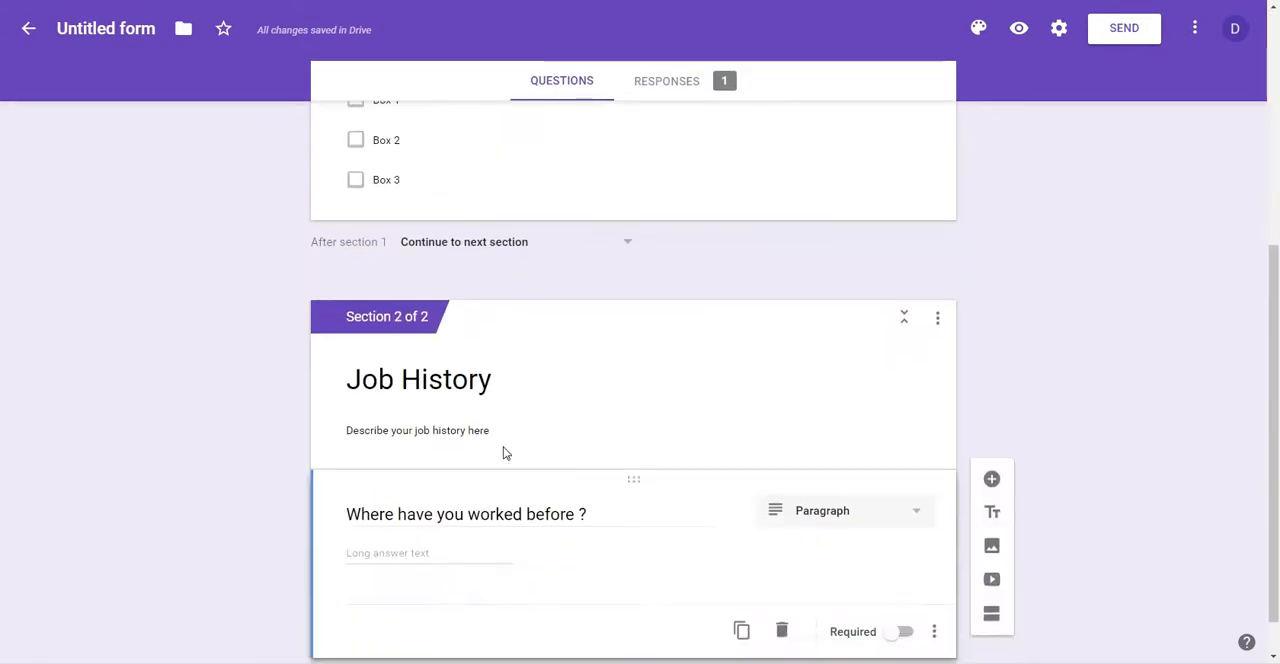
{"action": "scroll", "coordinate": [769, 386], "scroll_direction": "up", "scroll_amount": 5}
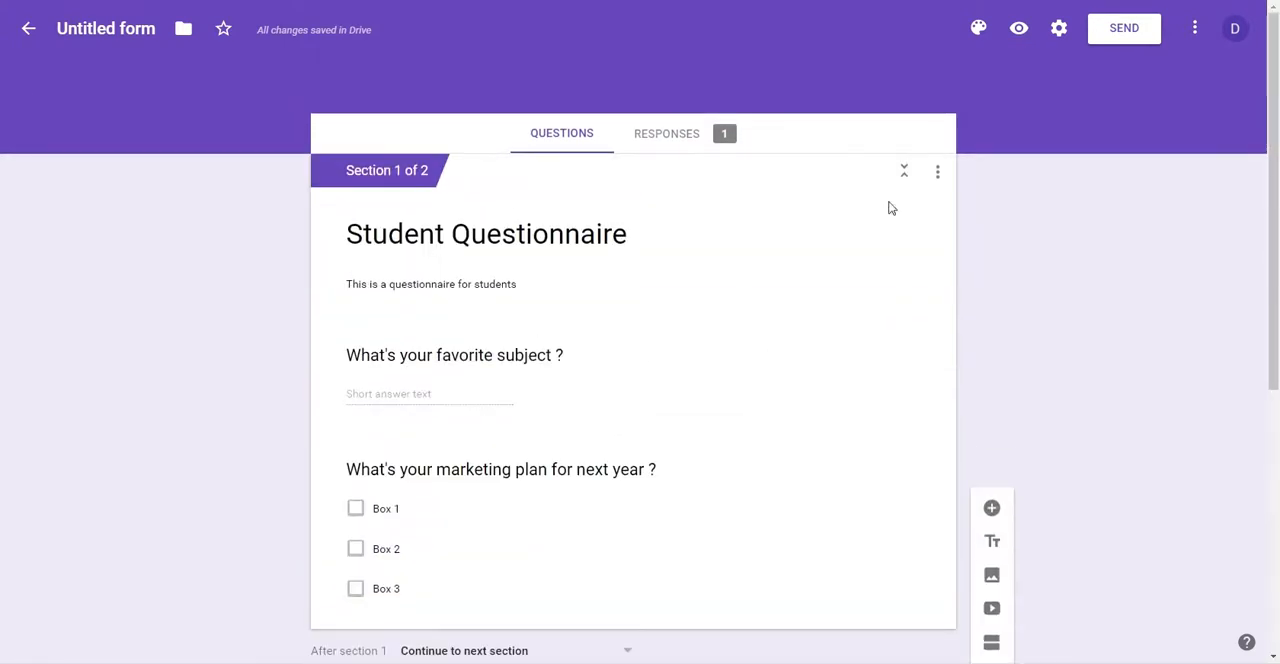
{"action": "left_click", "coordinate": [1118, 34]}
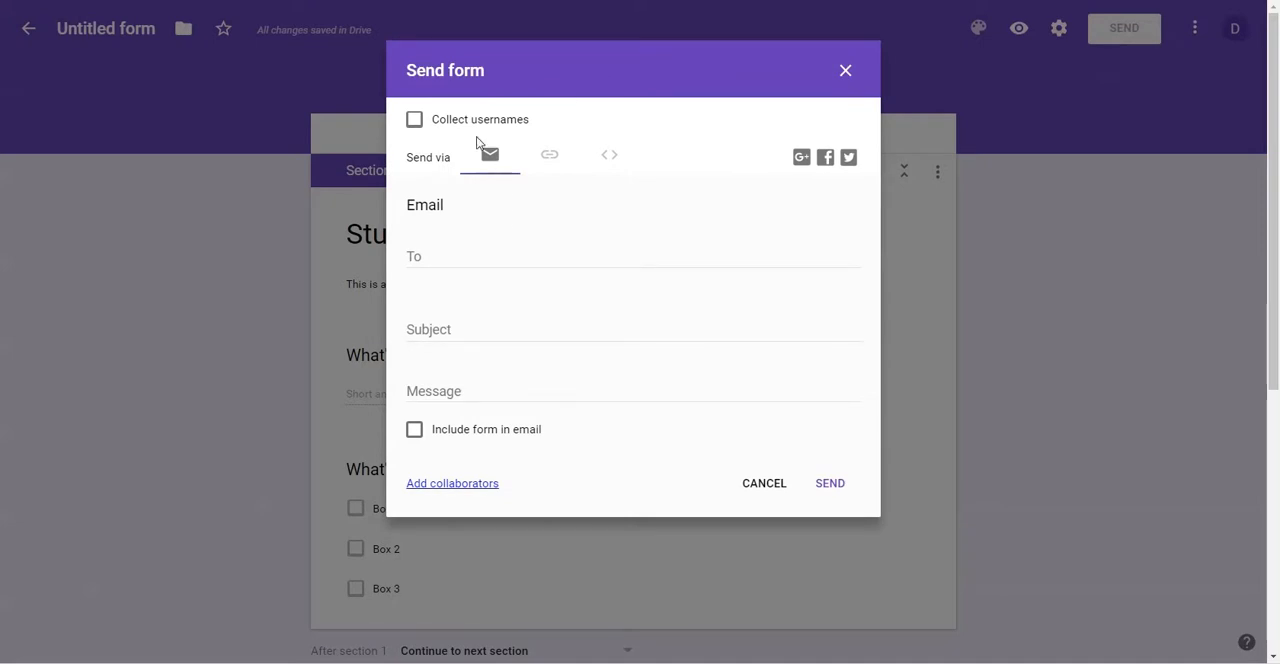
{"action": "left_click", "coordinate": [561, 166]}
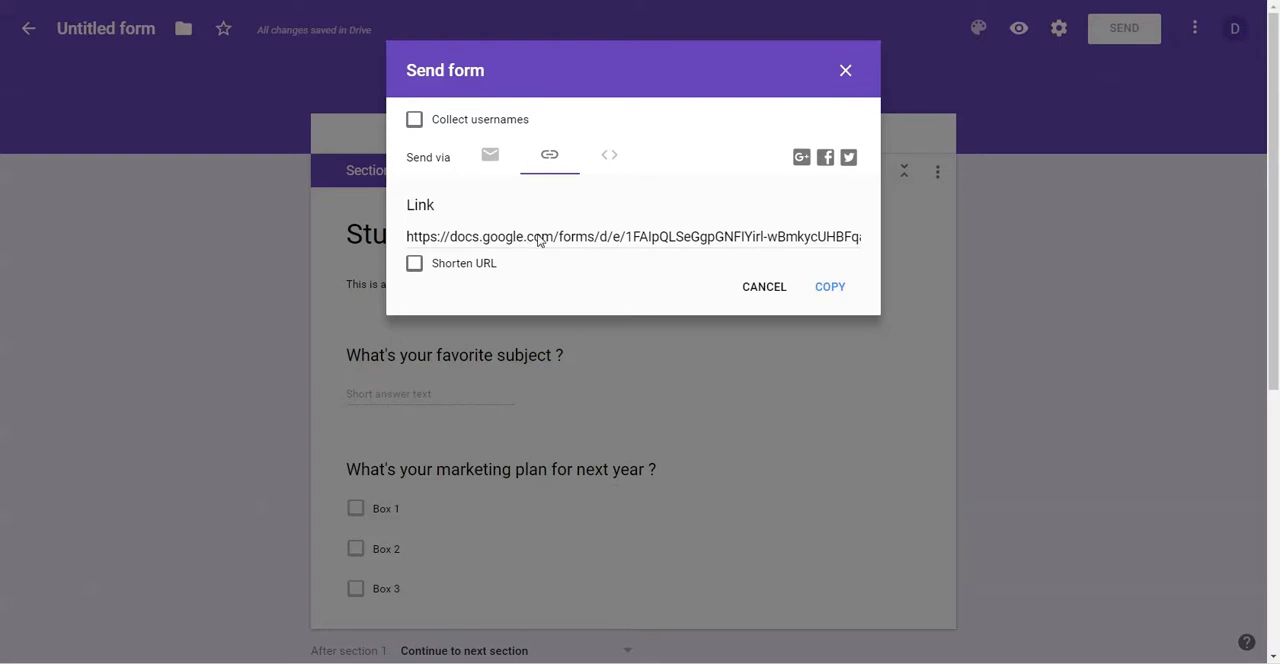
{"action": "left_click", "coordinate": [605, 158]}
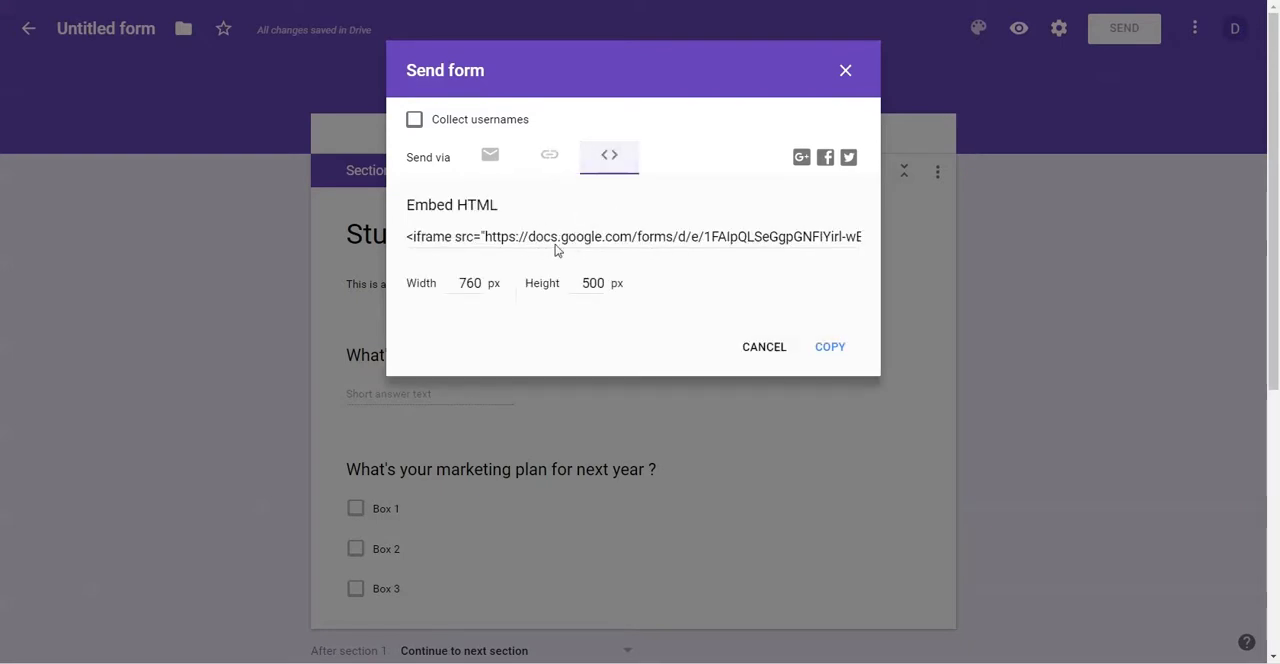
{"action": "left_click", "coordinate": [553, 160]}
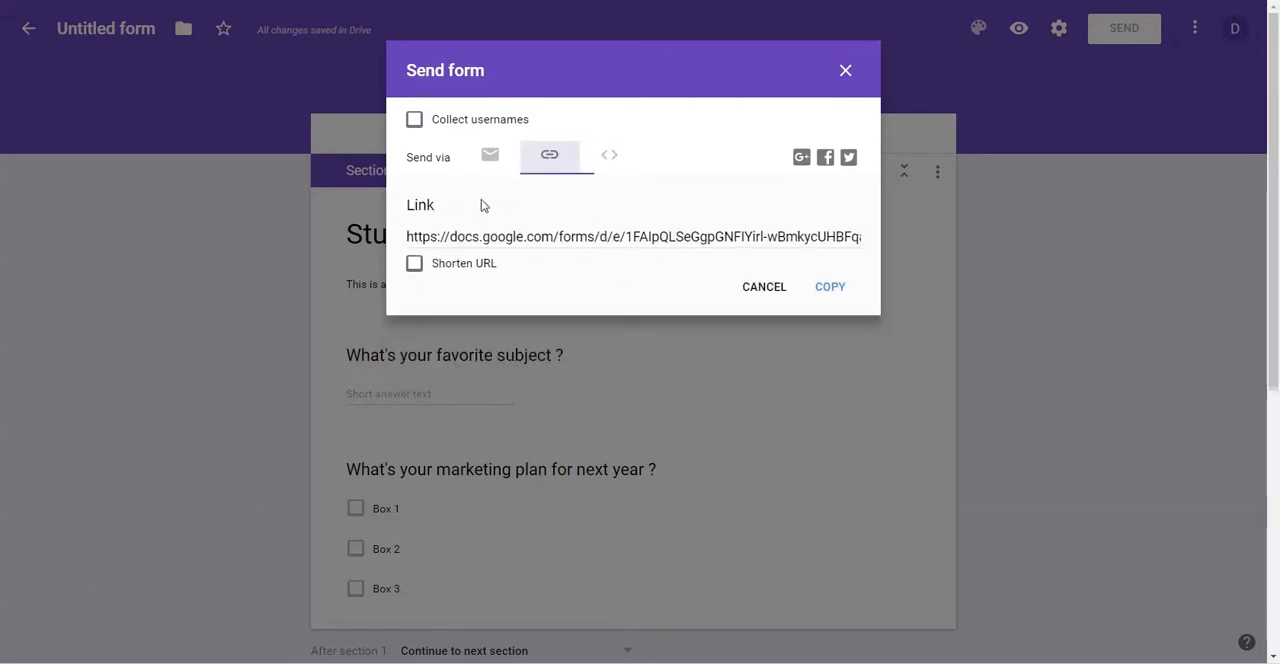
{"action": "left_click", "coordinate": [420, 240]}
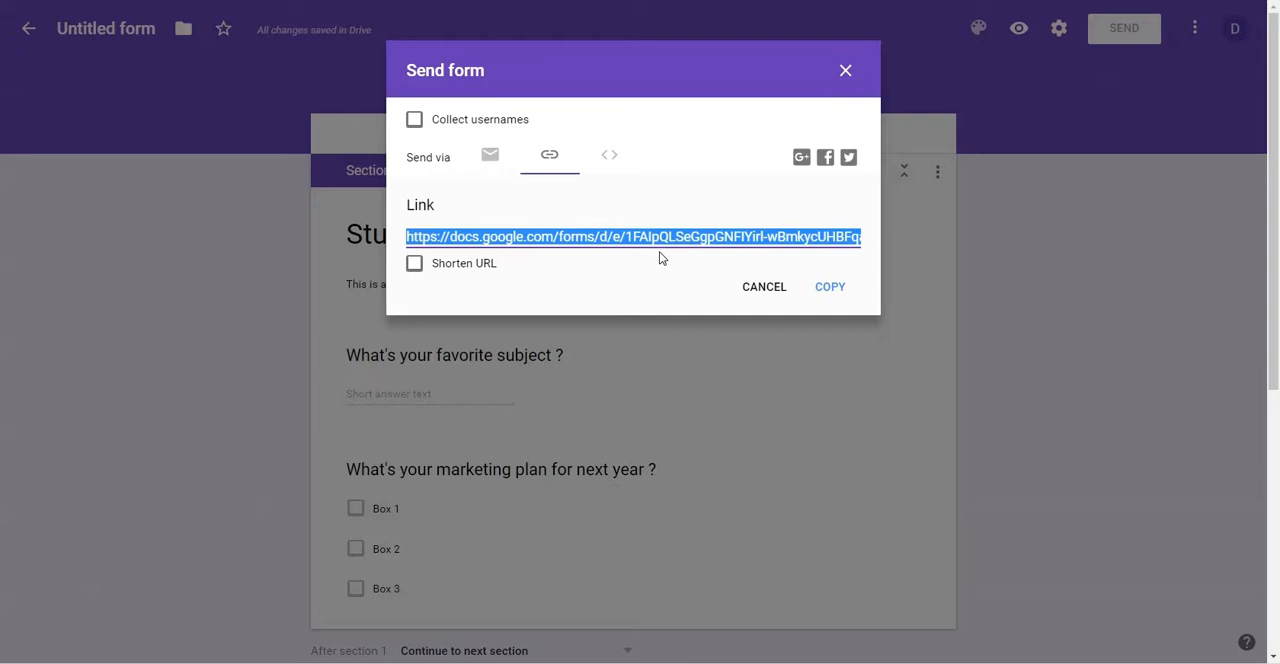
Step: Shorten the form's link and draft an email to a contact with the subject "fill out this form", leaving the sending options without sending
{"action": "left_click", "coordinate": [415, 266]}
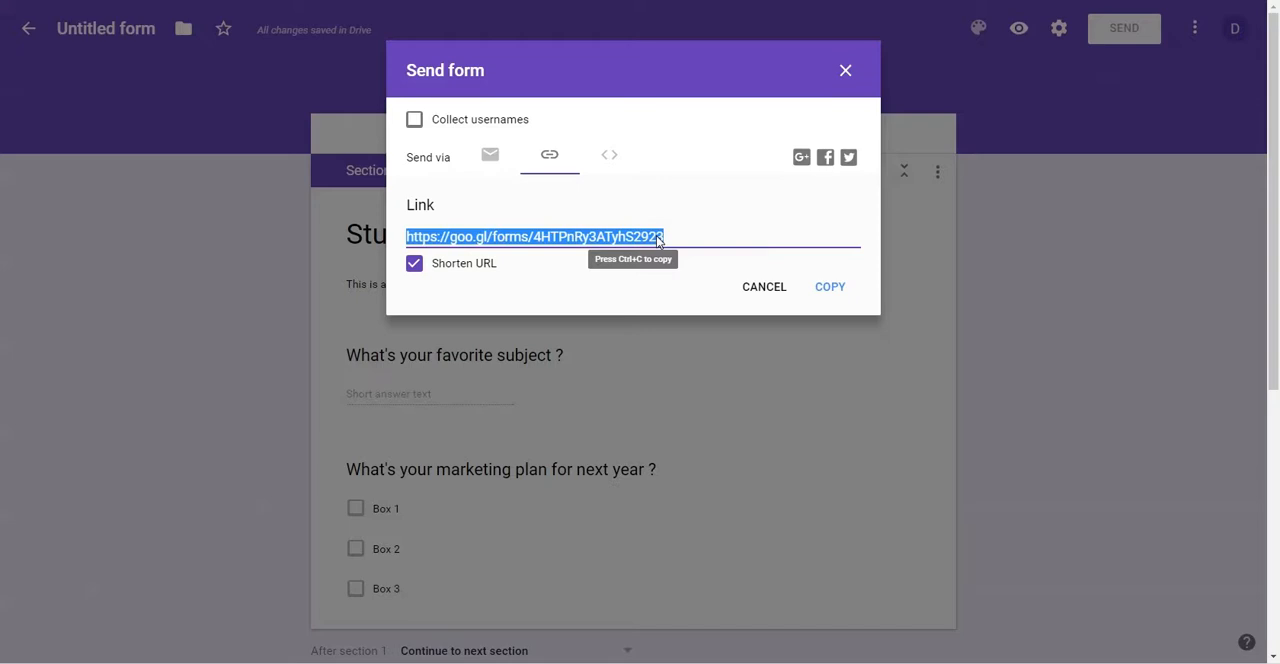
{"action": "left_click", "coordinate": [500, 172]}
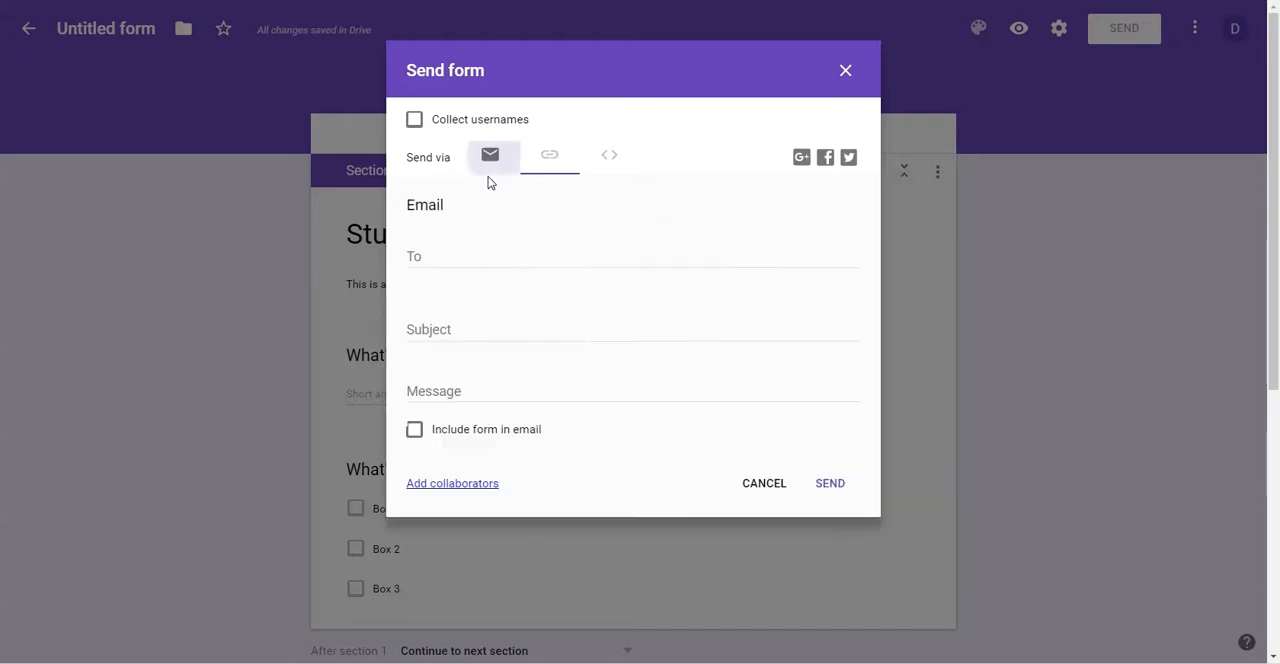
{"action": "left_click", "coordinate": [441, 258]}
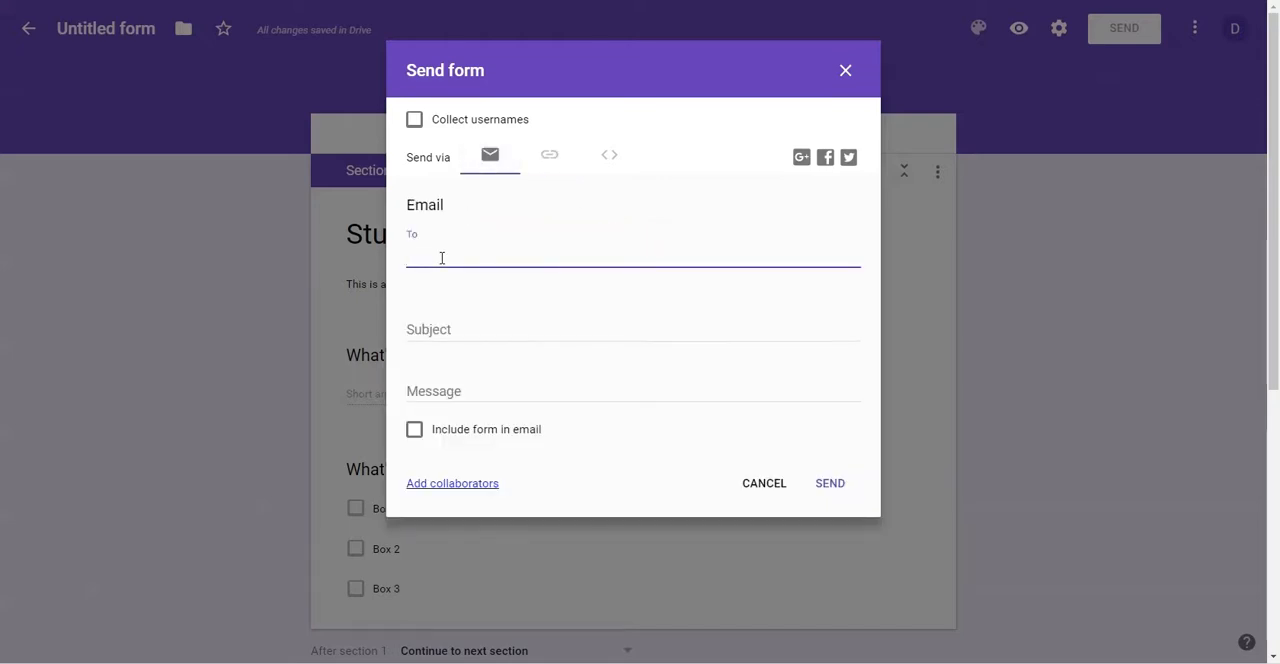
{"action": "type", "text": "proven"}
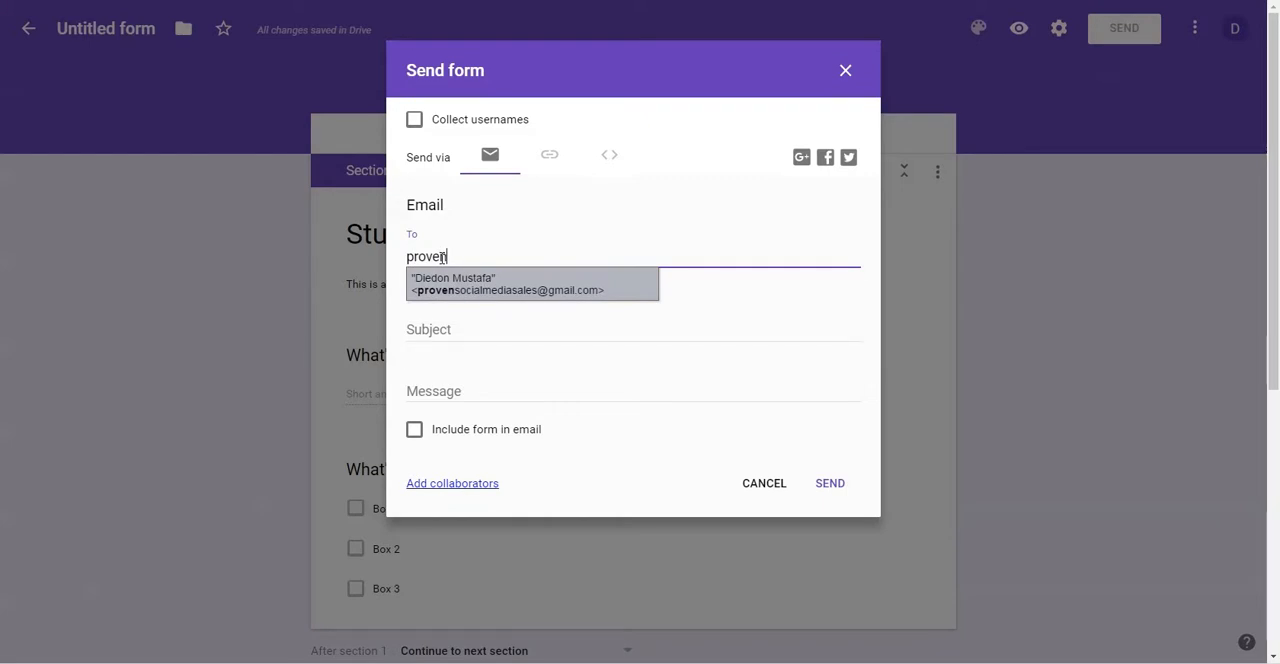
{"action": "key", "text": "Return"}
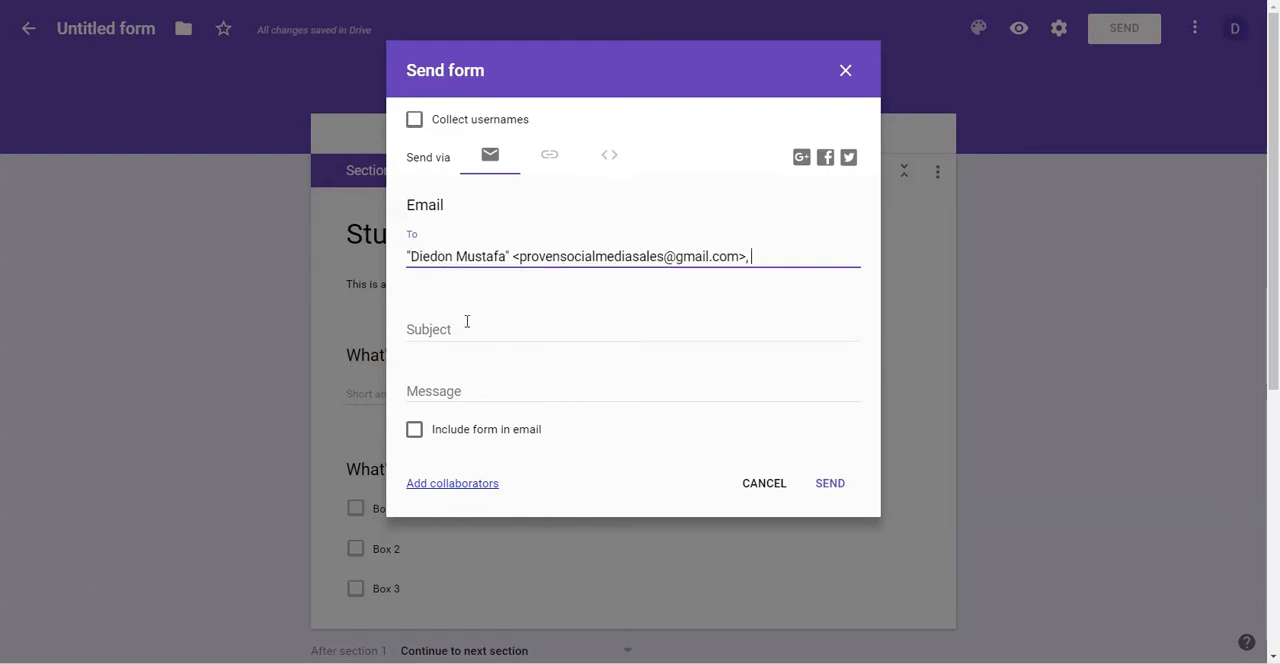
{"action": "left_click", "coordinate": [466, 321]}
{"action": "type", "text": "fill"}
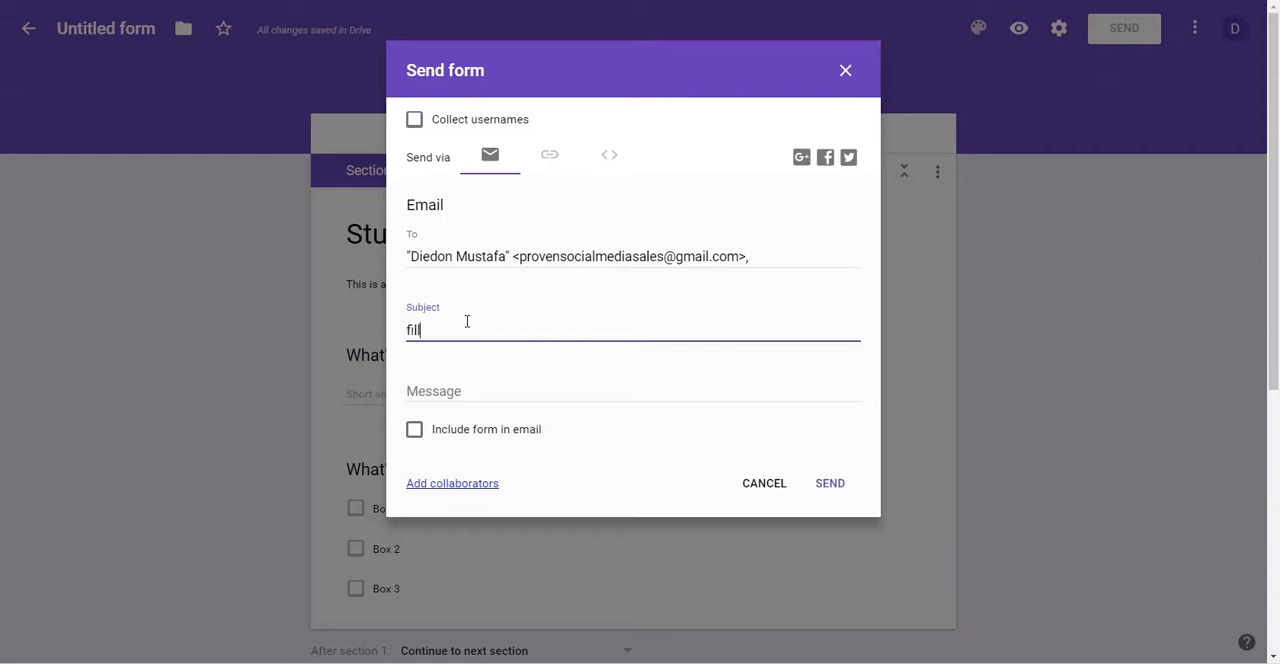
{"action": "type", "text": " out thie form"}
{"action": "left_click", "coordinate": [470, 392]}
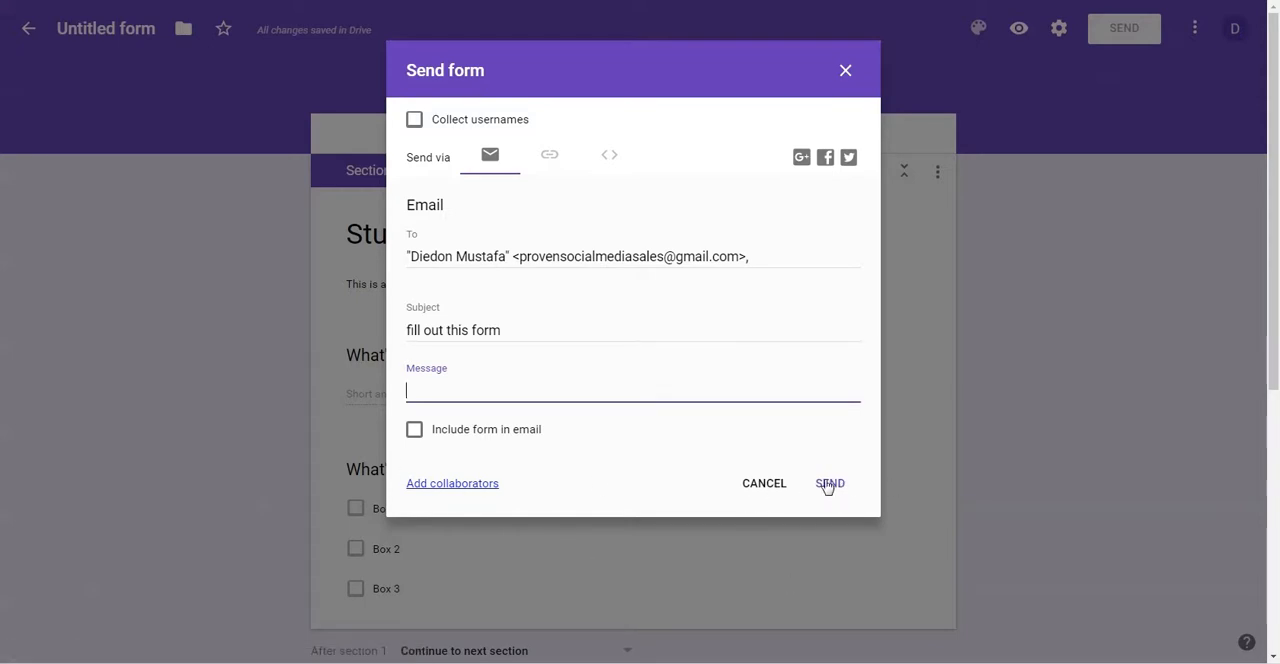
{"action": "left_click", "coordinate": [766, 485]}
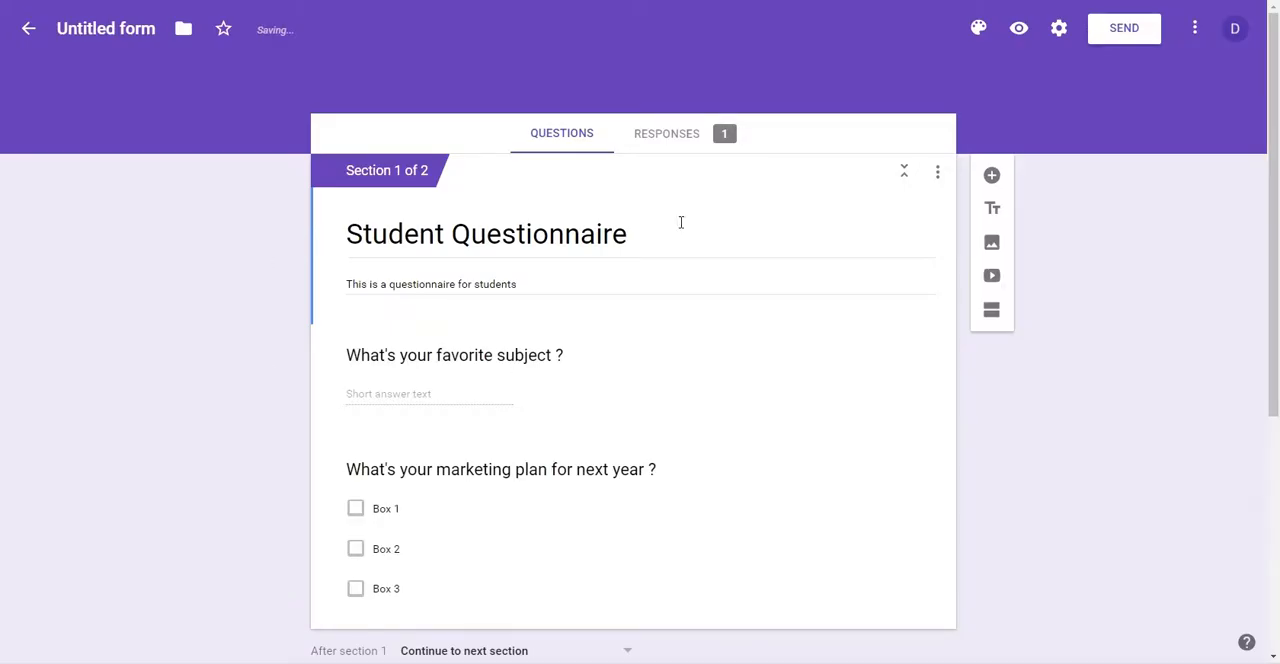
Step: Open the form's responses and review the summary for both the first section and the Job History section
{"action": "left_click", "coordinate": [652, 136]}
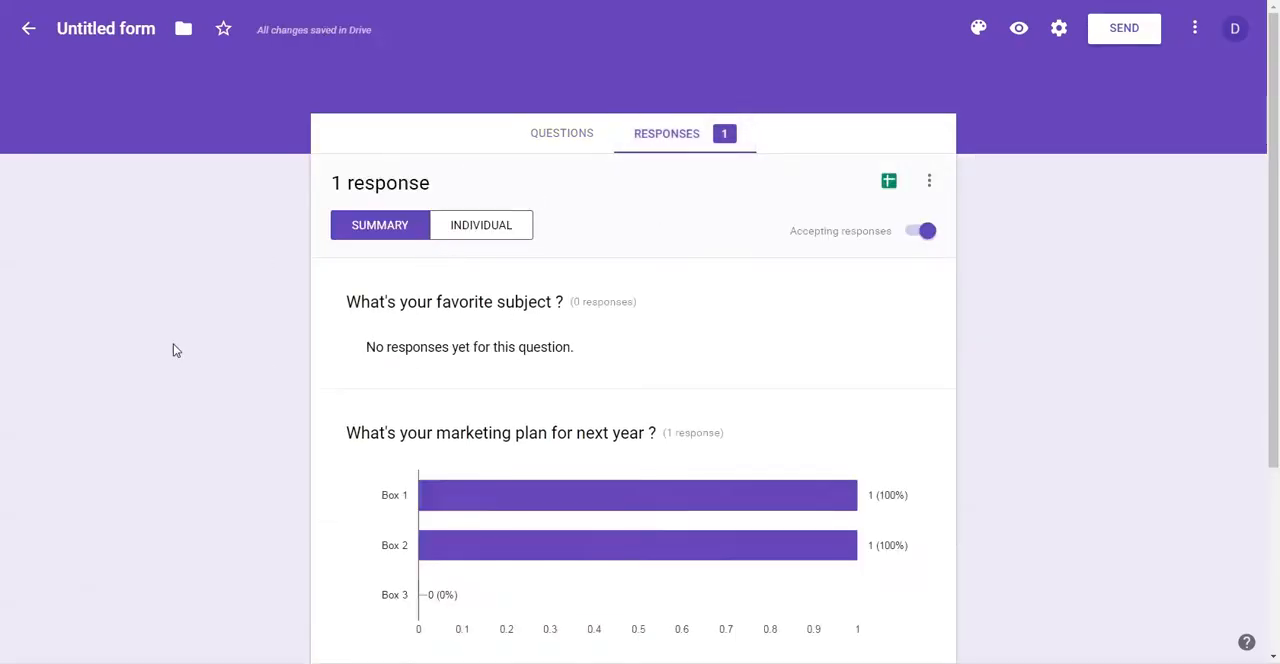
{"action": "scroll", "coordinate": [214, 346], "scroll_direction": "down", "scroll_amount": 3}
{"action": "scroll", "coordinate": [294, 386], "scroll_direction": "up", "scroll_amount": 2}
{"action": "scroll", "coordinate": [269, 357], "scroll_direction": "down", "scroll_amount": 1}
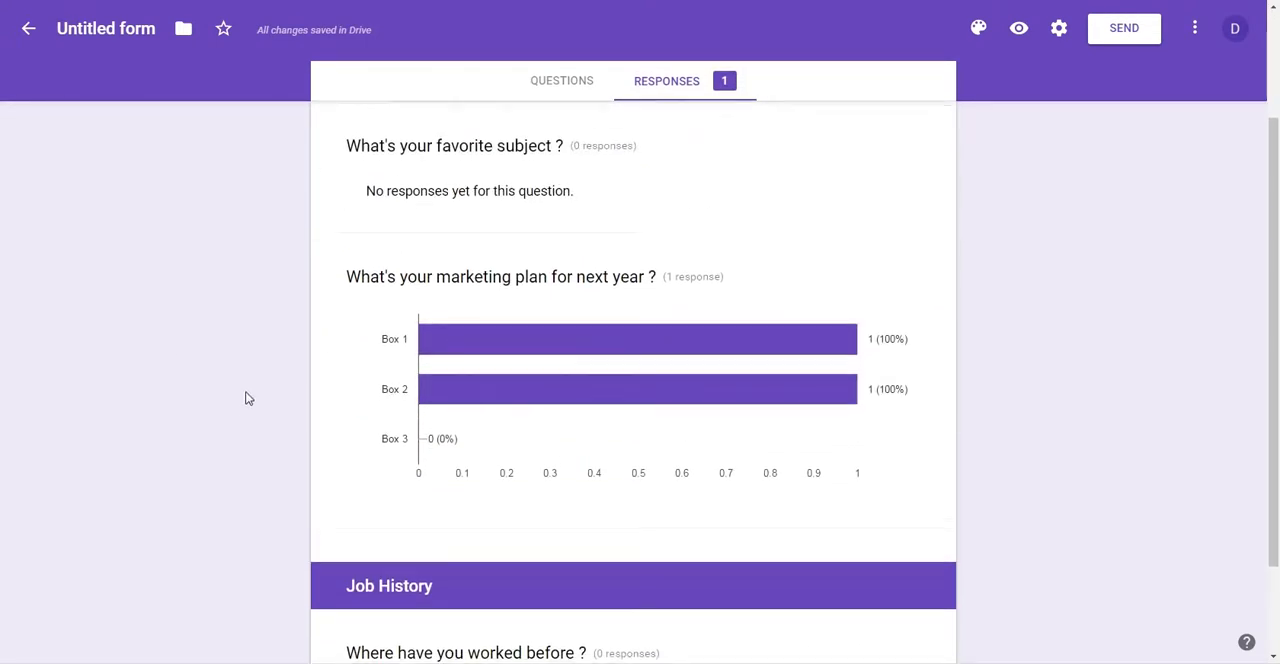
{"action": "scroll", "coordinate": [300, 392], "scroll_direction": "down", "scroll_amount": 1}
{"action": "scroll", "coordinate": [470, 540], "scroll_direction": "up", "scroll_amount": 2}
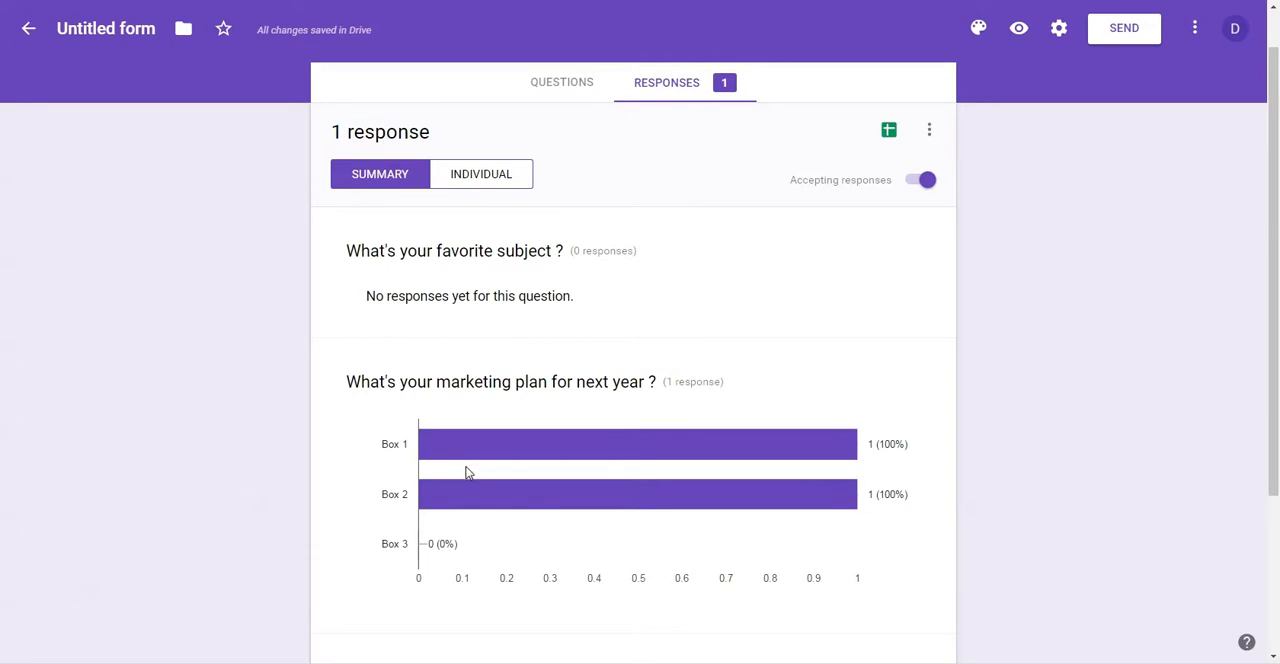
Step: Examine the individual response across both sections and compare it with the summary view
{"action": "left_click", "coordinate": [476, 177]}
{"action": "scroll", "coordinate": [436, 300], "scroll_direction": "down", "scroll_amount": 3}
{"action": "scroll", "coordinate": [445, 330], "scroll_direction": "down", "scroll_amount": 2}
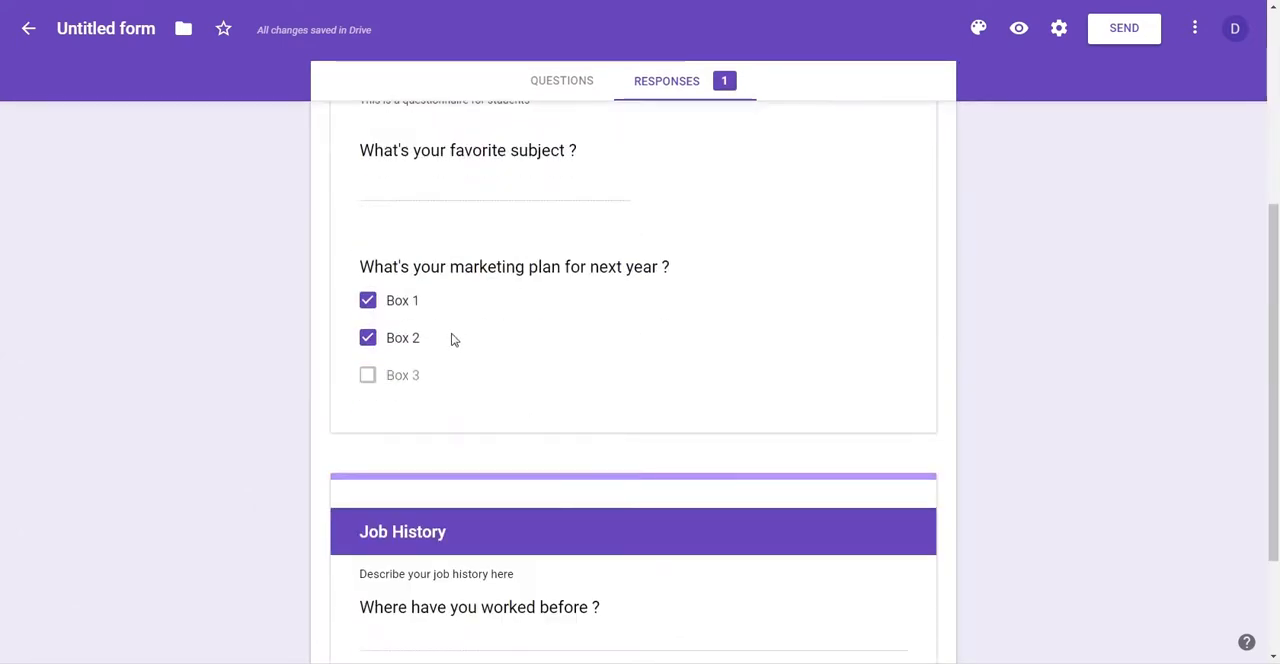
{"action": "scroll", "coordinate": [440, 500], "scroll_direction": "up", "scroll_amount": 4}
{"action": "scroll", "coordinate": [472, 313], "scroll_direction": "up", "scroll_amount": 3}
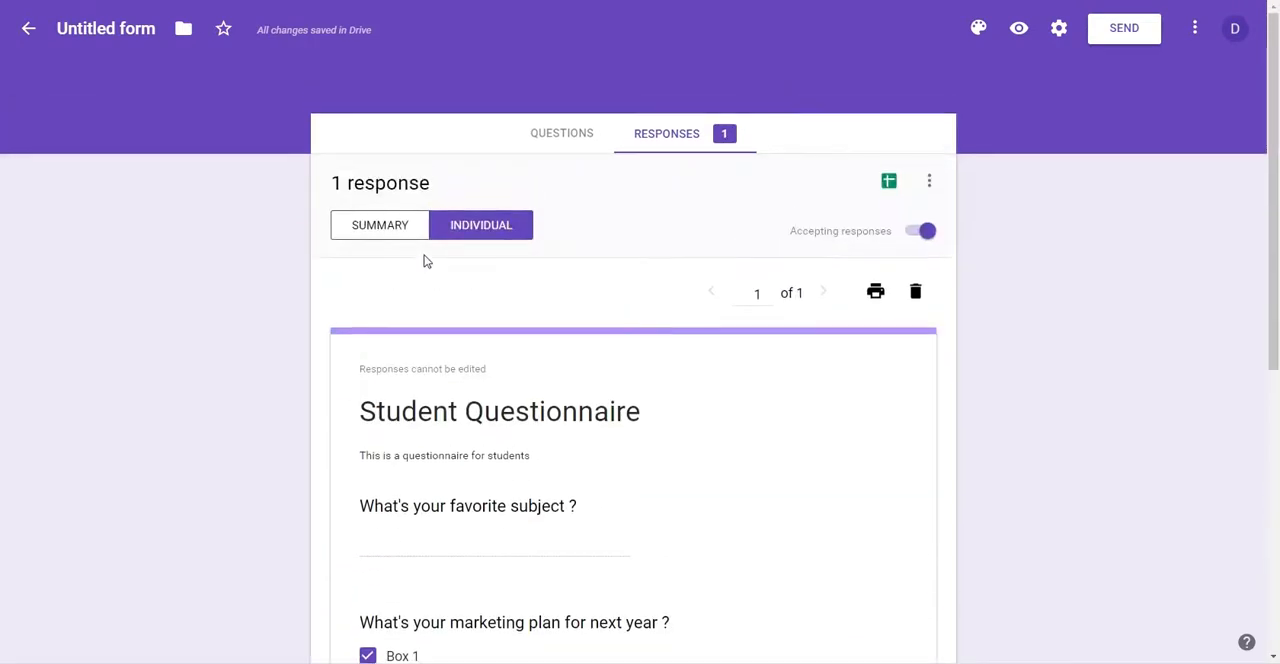
{"action": "left_click", "coordinate": [375, 224]}
{"action": "left_click", "coordinate": [493, 227]}
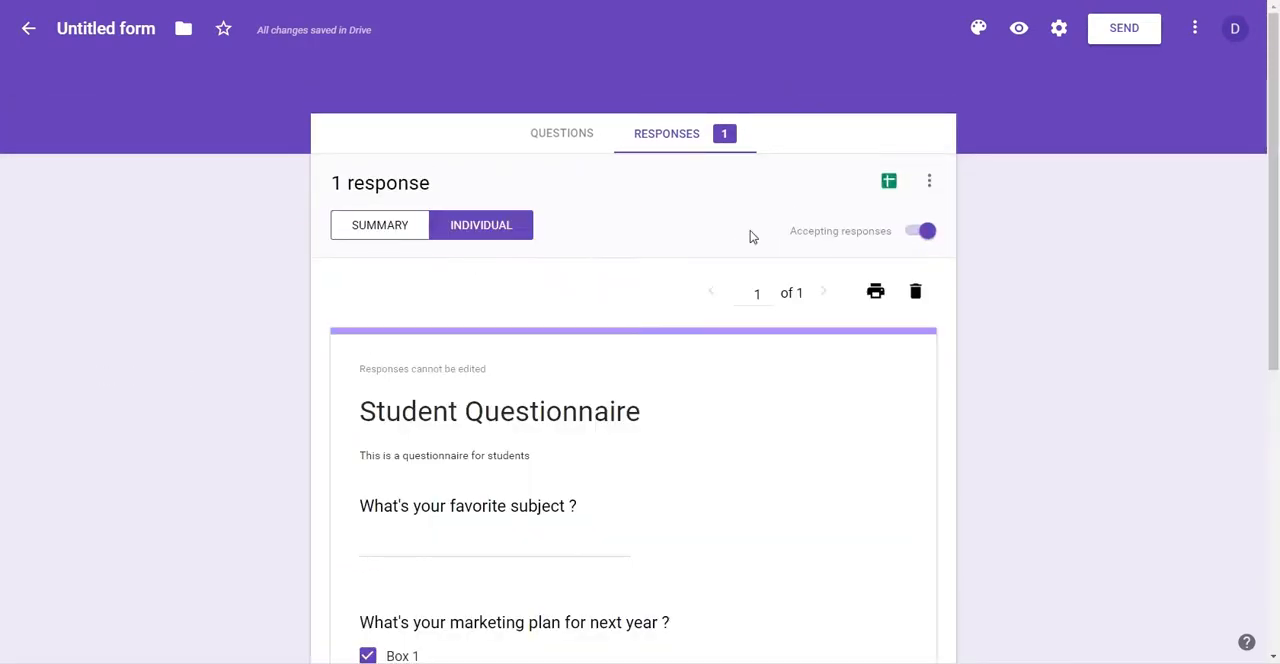
Step: Create a new response spreadsheet named "Answers from my potential client"
{"action": "left_click", "coordinate": [889, 181]}
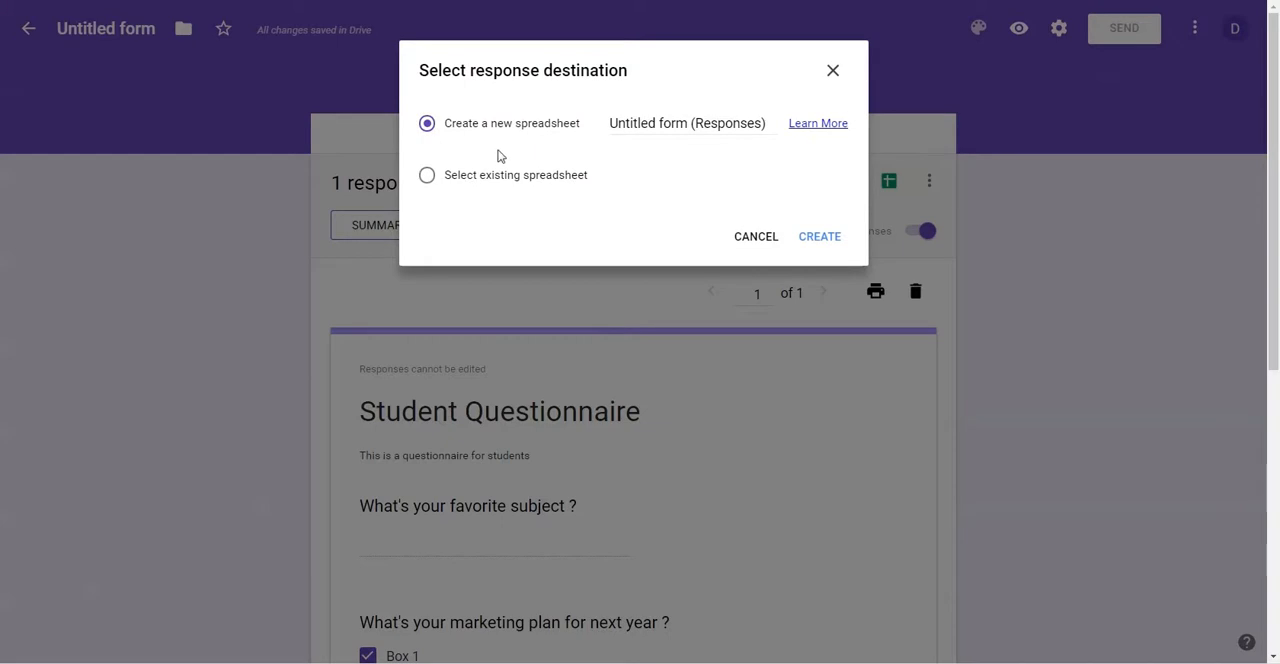
{"action": "triple_click", "coordinate": [650, 124]}
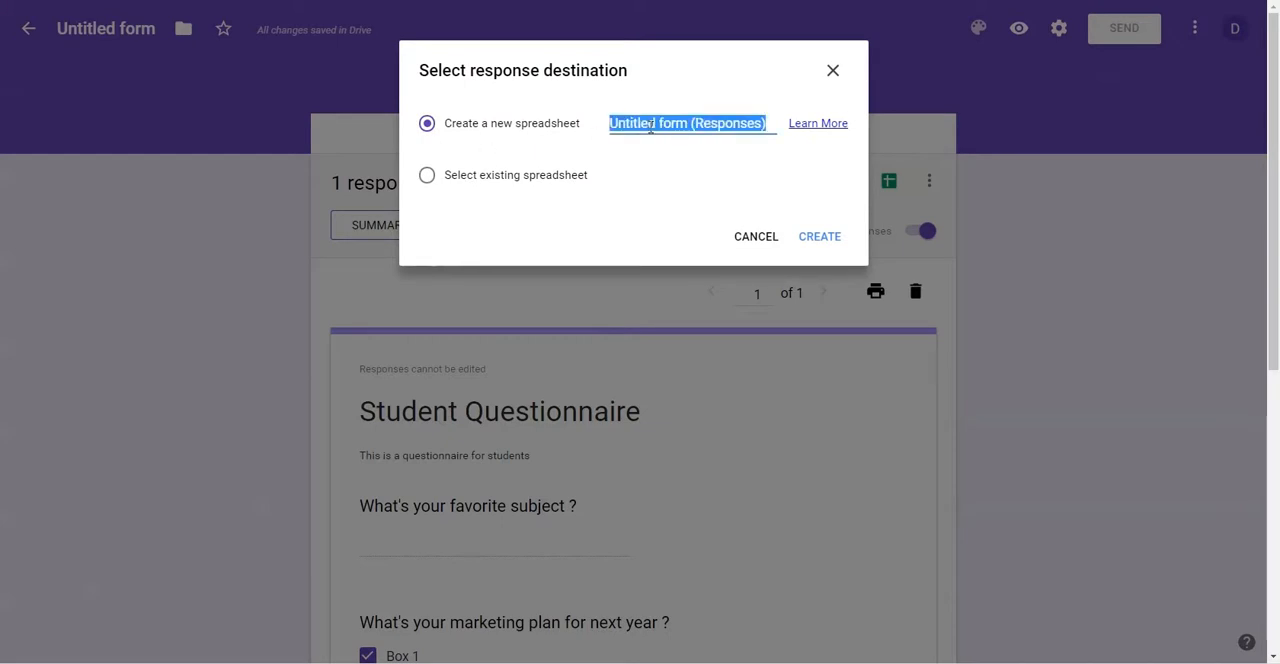
{"action": "type", "text": "Answers from"}
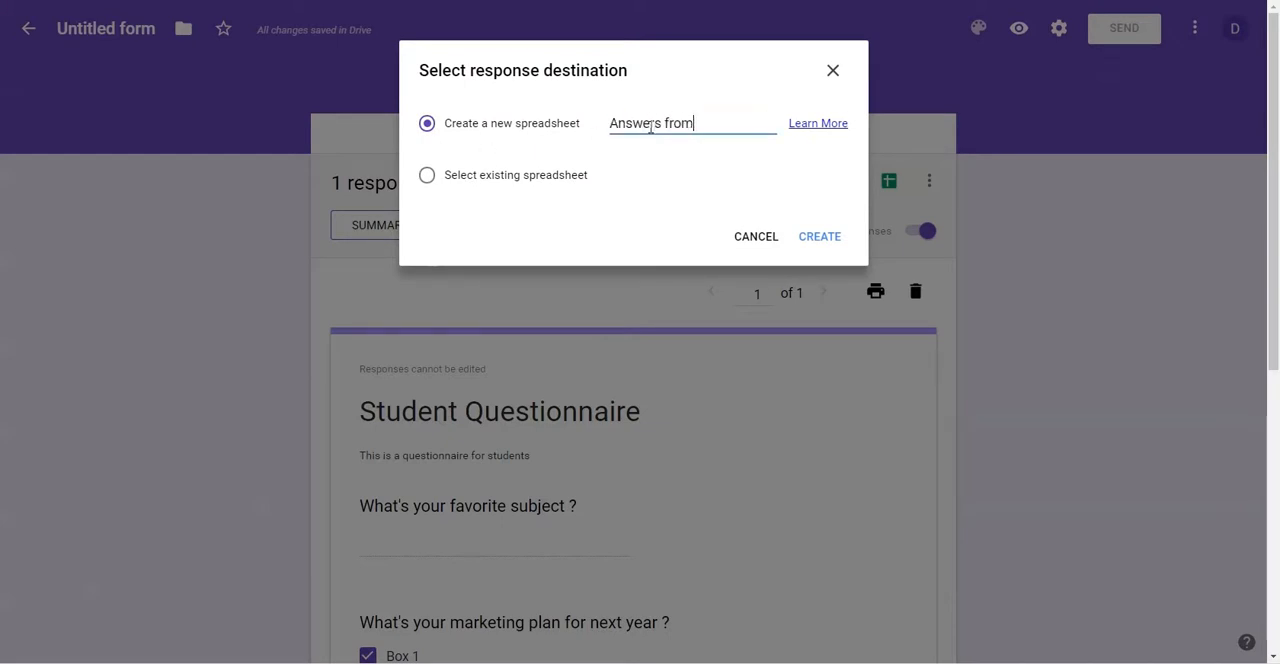
{"action": "type", "text": " my potential client"}
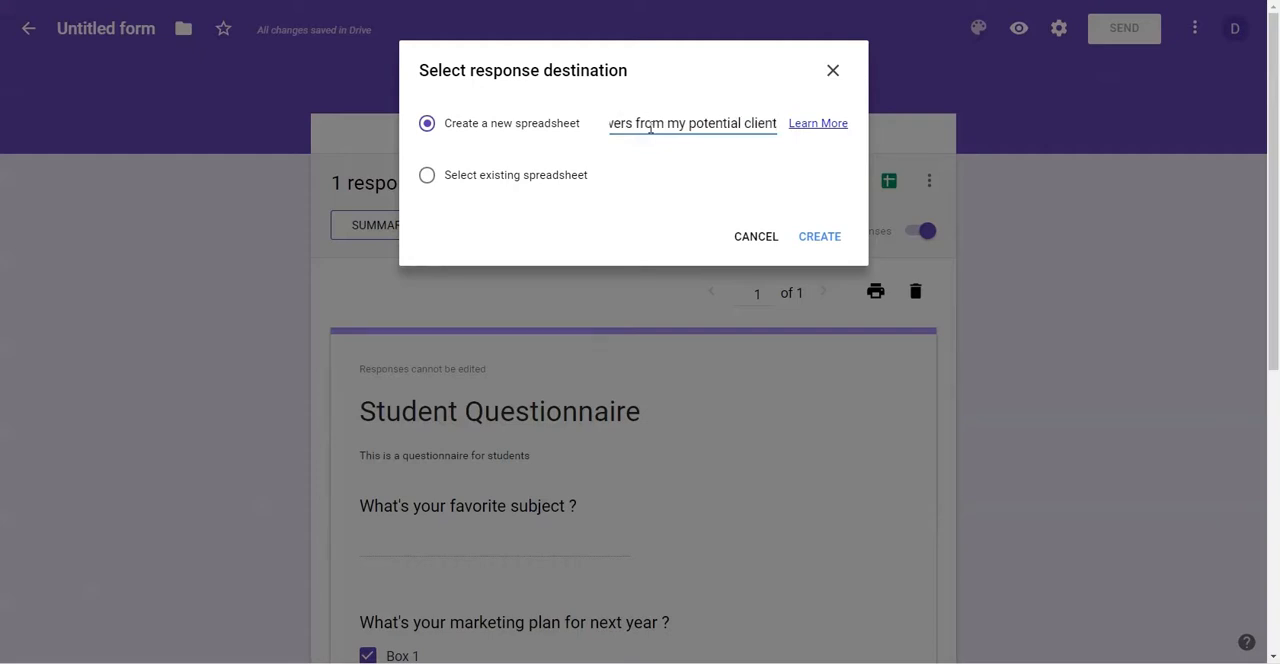
{"action": "left_click", "coordinate": [819, 237]}
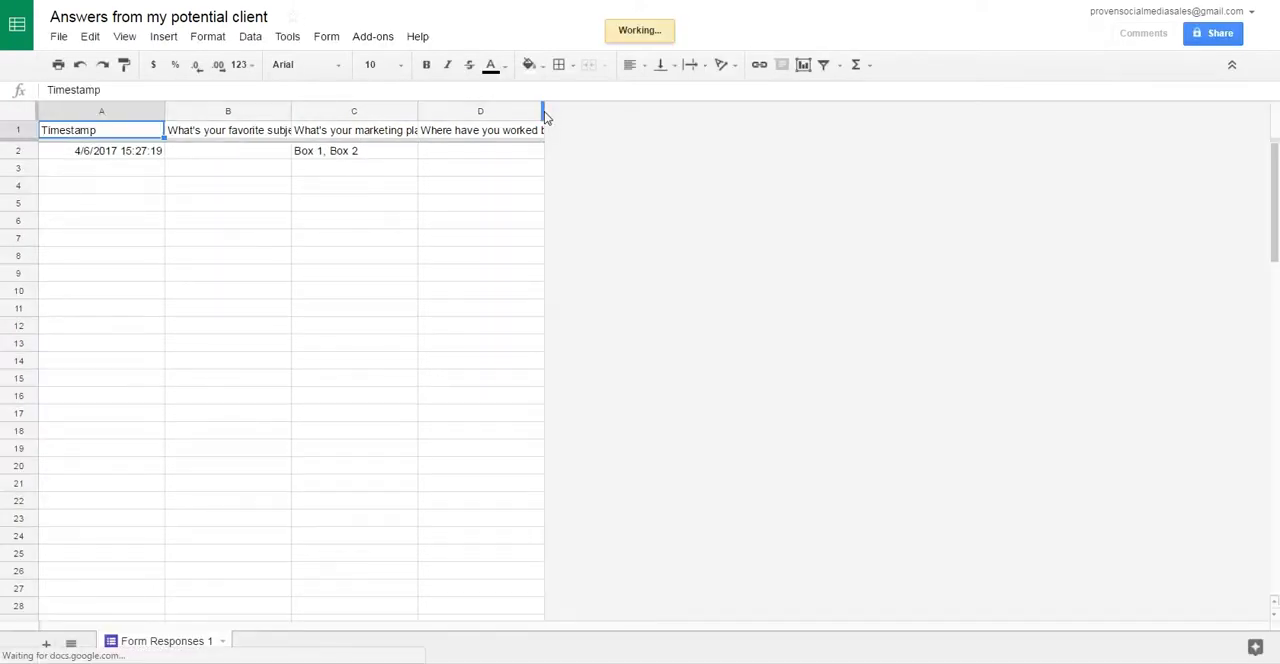
Step: Widen column D to show its full question header, and review the question headers and the marketing plan answer in C2
{"action": "left_click_drag", "start_coordinate": [544, 111], "coordinate": [786, 111]}
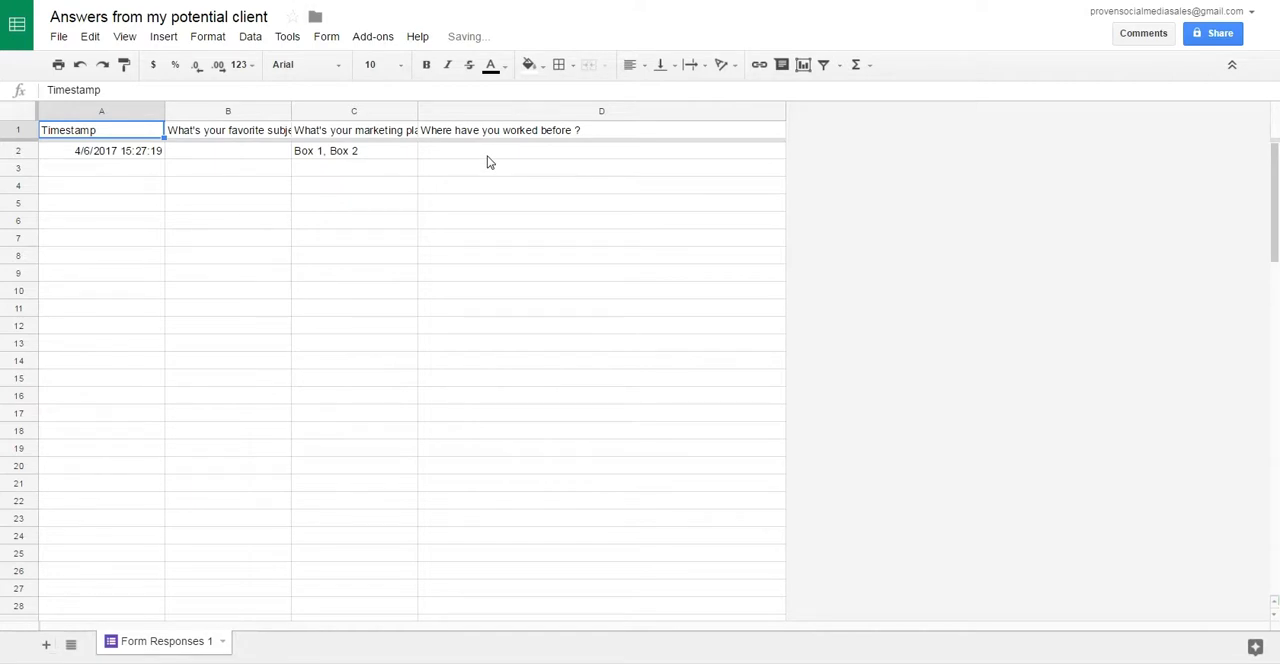
{"action": "left_click", "coordinate": [522, 136]}
{"action": "left_click", "coordinate": [317, 138]}
{"action": "left_click", "coordinate": [273, 137]}
{"action": "left_click", "coordinate": [333, 136]}
{"action": "left_click", "coordinate": [458, 138]}
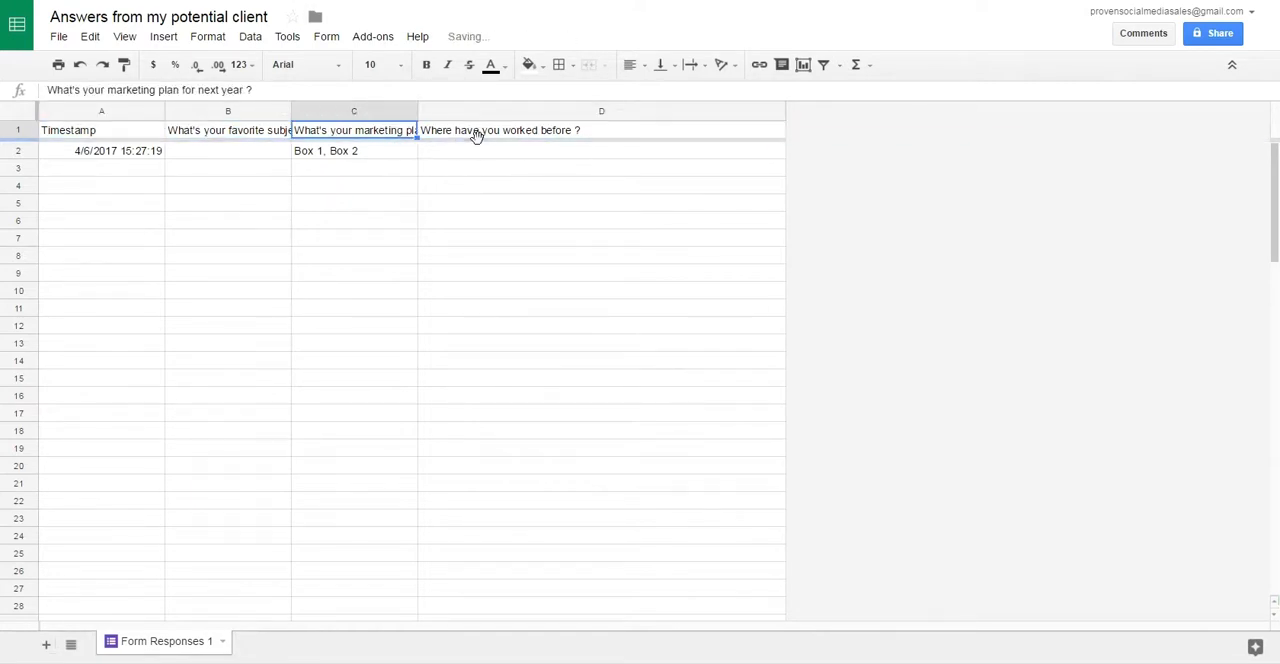
{"action": "left_click", "coordinate": [369, 149]}
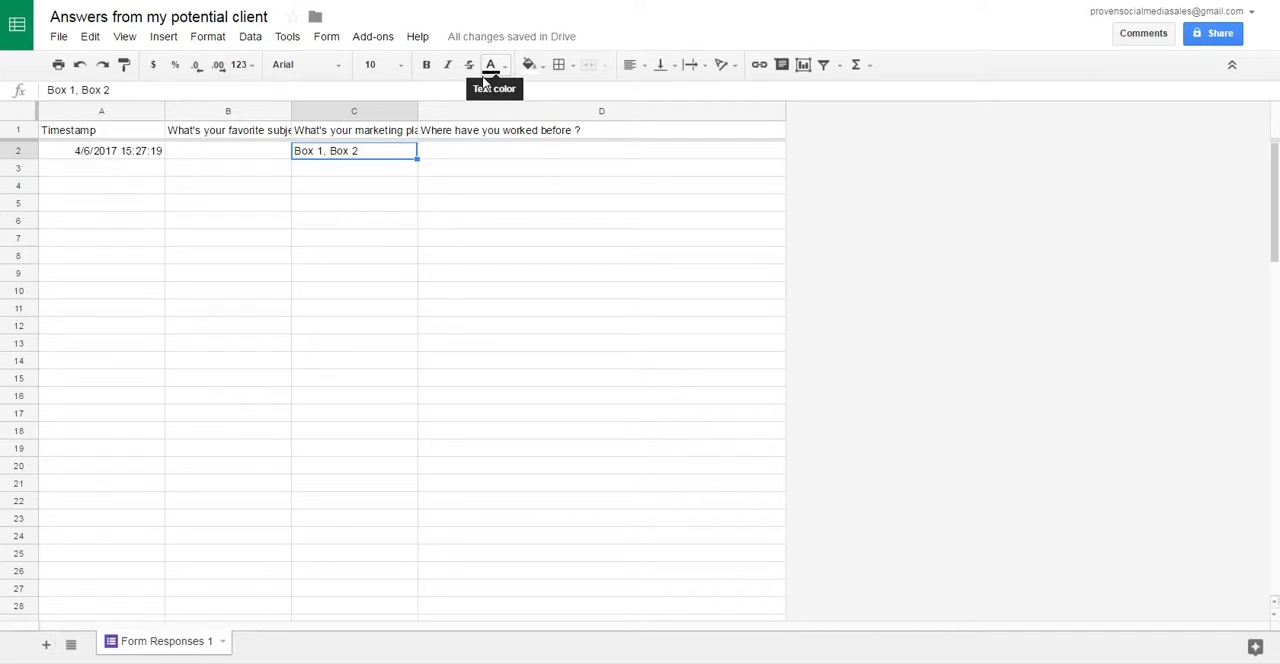
Step: Switch back to the form in Google Forms and delete all of its responses
{"action": "key", "text": "ctrl+shift+Tab"}
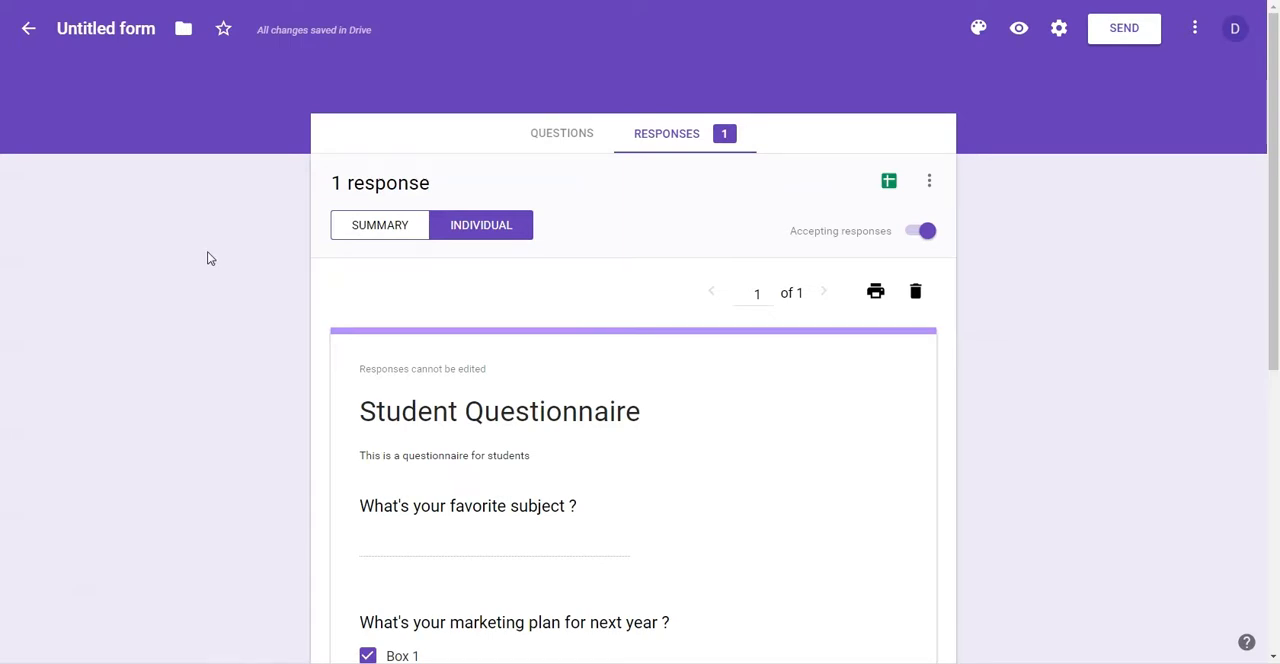
{"action": "left_click", "coordinate": [929, 181]}
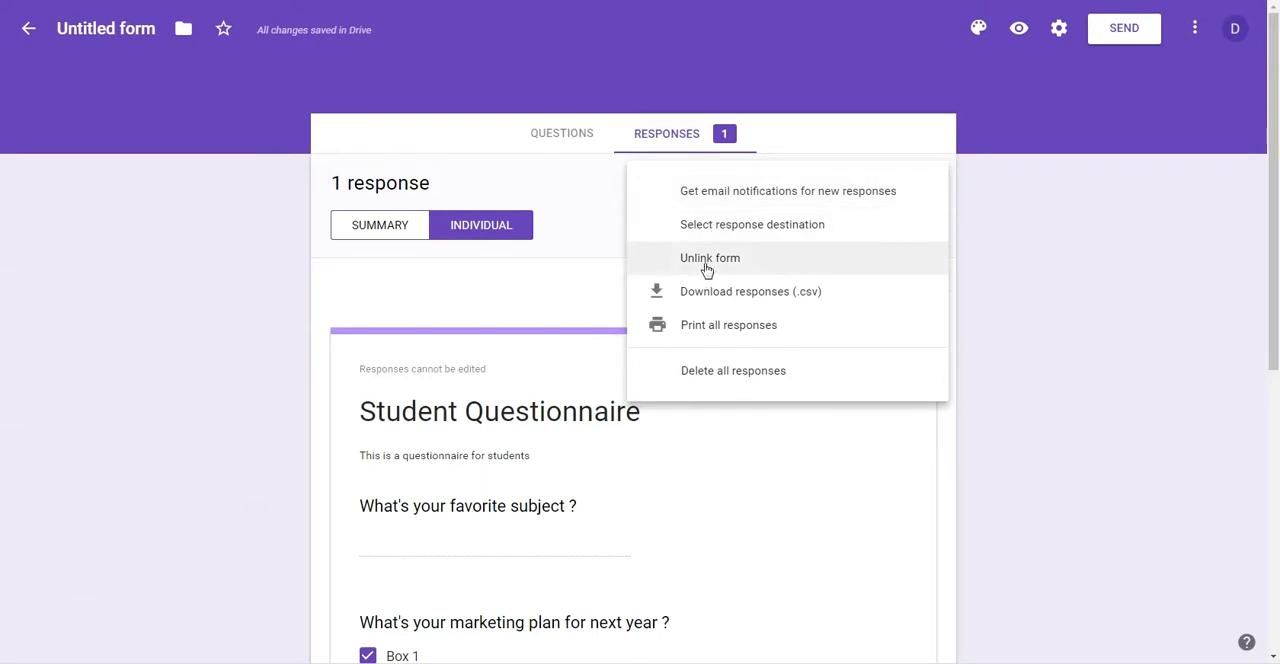
{"action": "left_click", "coordinate": [711, 372]}
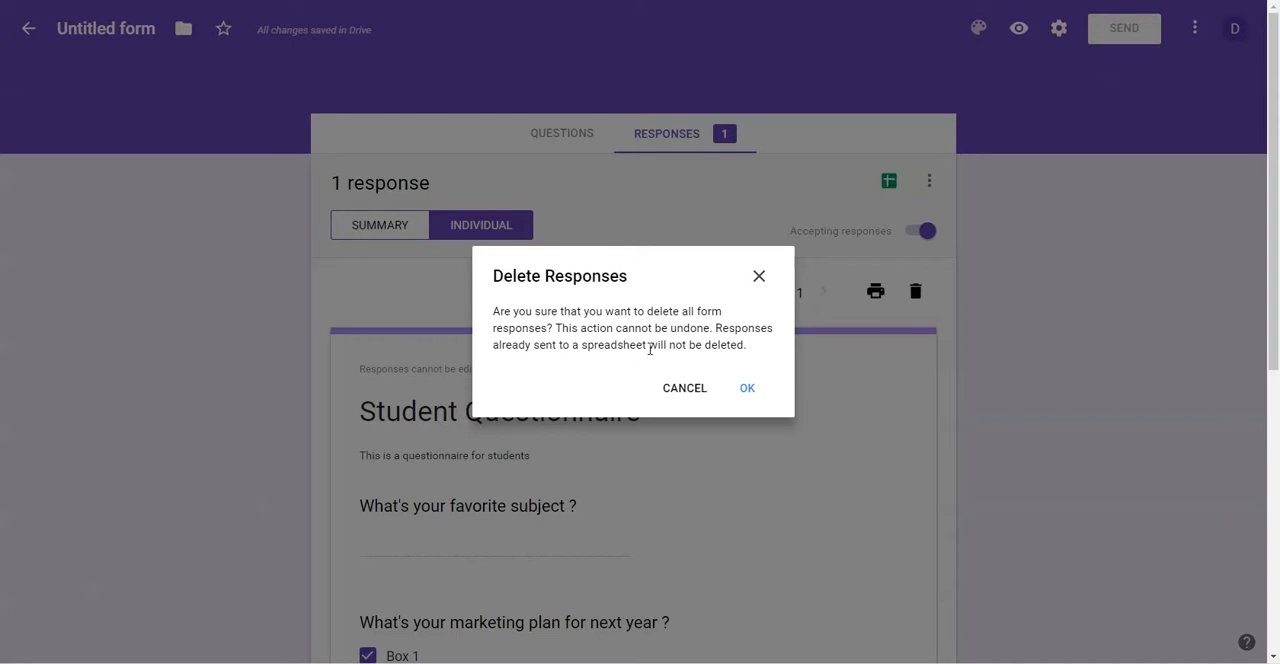
{"action": "left_click_drag", "start_coordinate": [759, 347], "coordinate": [547, 338]}
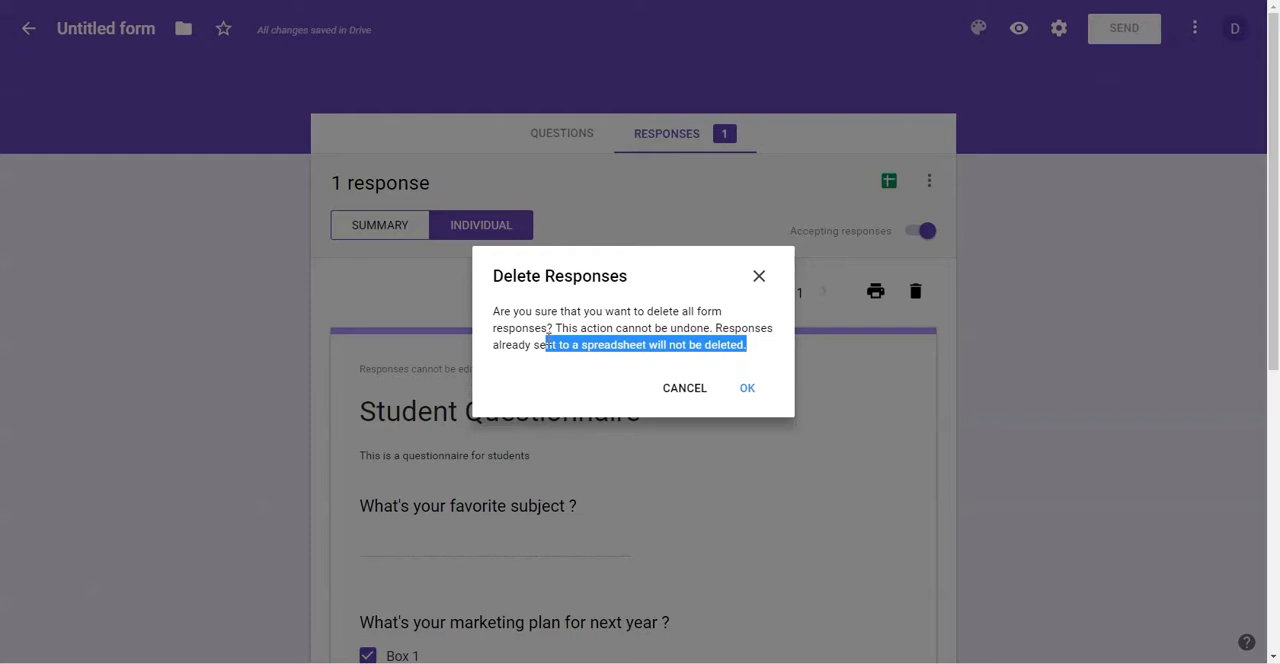
{"action": "left_click", "coordinate": [751, 396]}
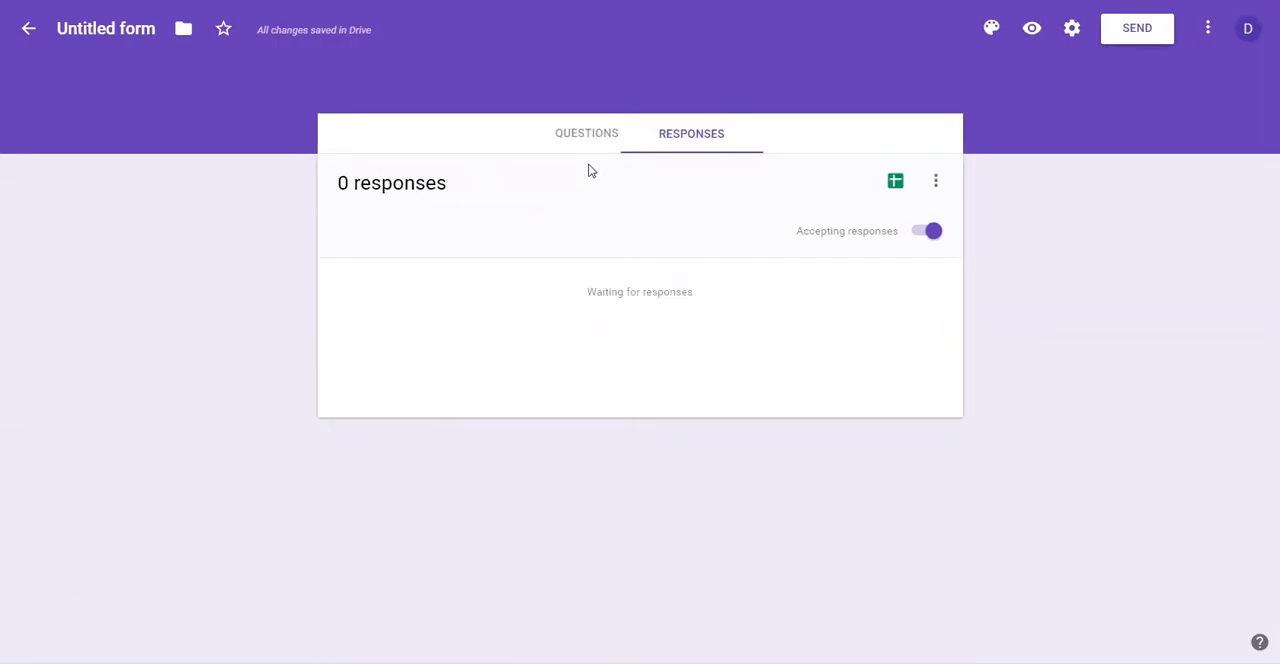
Step: Return to the form's questions and try out the pink, magenta-purple, violet and blue theme colors
{"action": "left_click", "coordinate": [580, 133]}
{"action": "scroll", "coordinate": [237, 268], "scroll_direction": "down", "scroll_amount": 4}
{"action": "scroll", "coordinate": [260, 280], "scroll_direction": "up", "scroll_amount": 4}
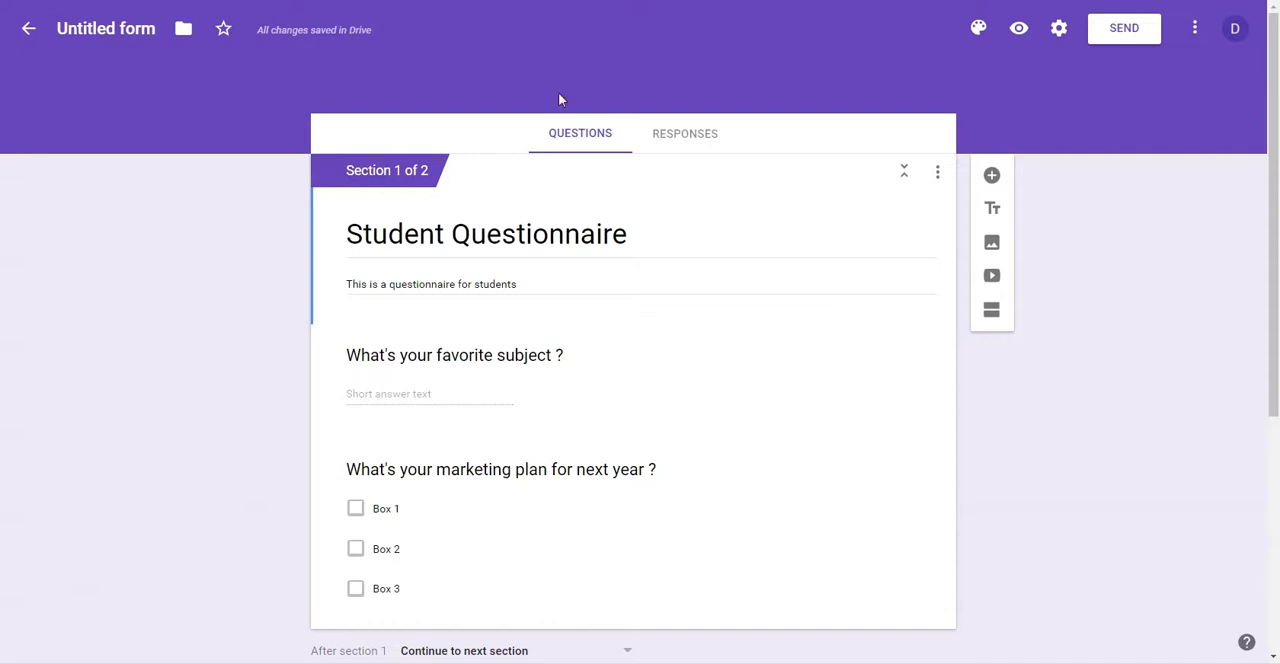
{"action": "left_click", "coordinate": [979, 32]}
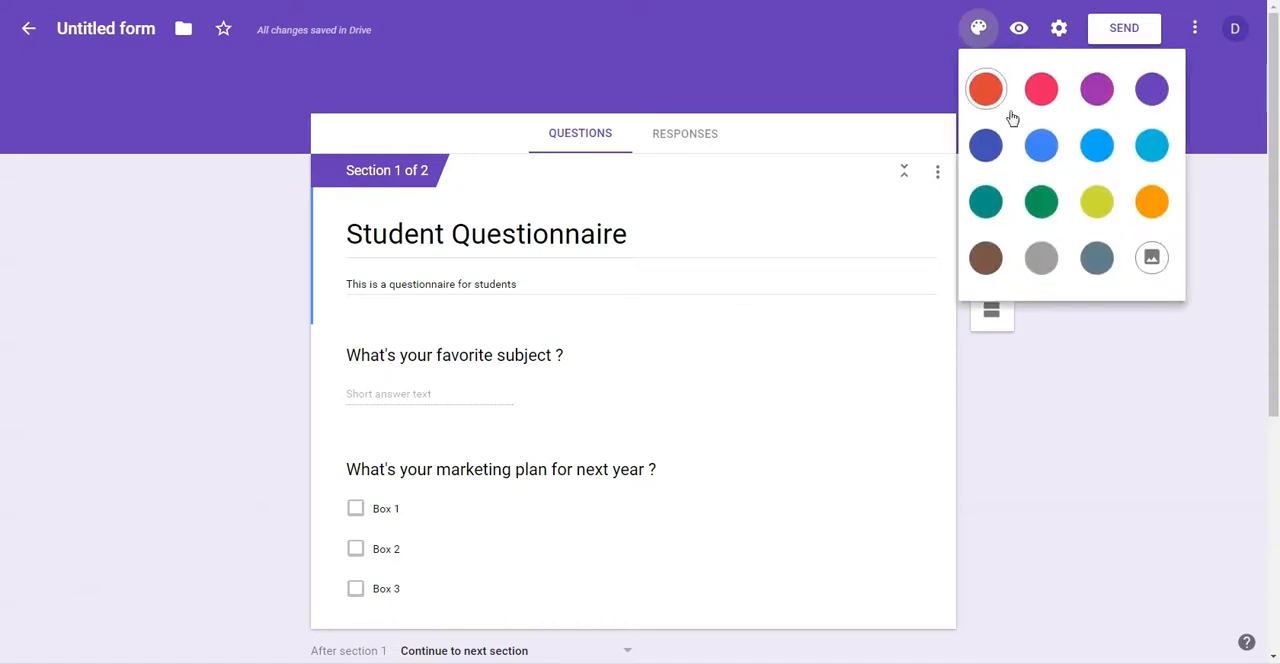
{"action": "left_click", "coordinate": [1041, 92]}
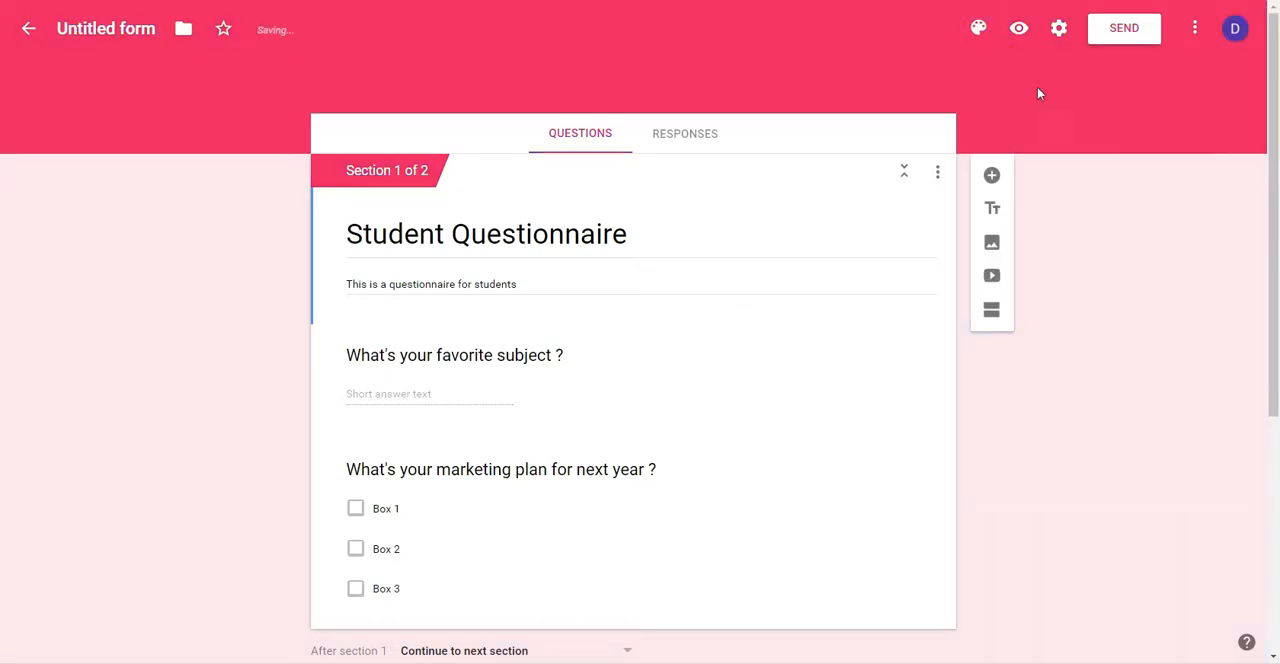
{"action": "left_click", "coordinate": [979, 28]}
{"action": "left_click", "coordinate": [1099, 100]}
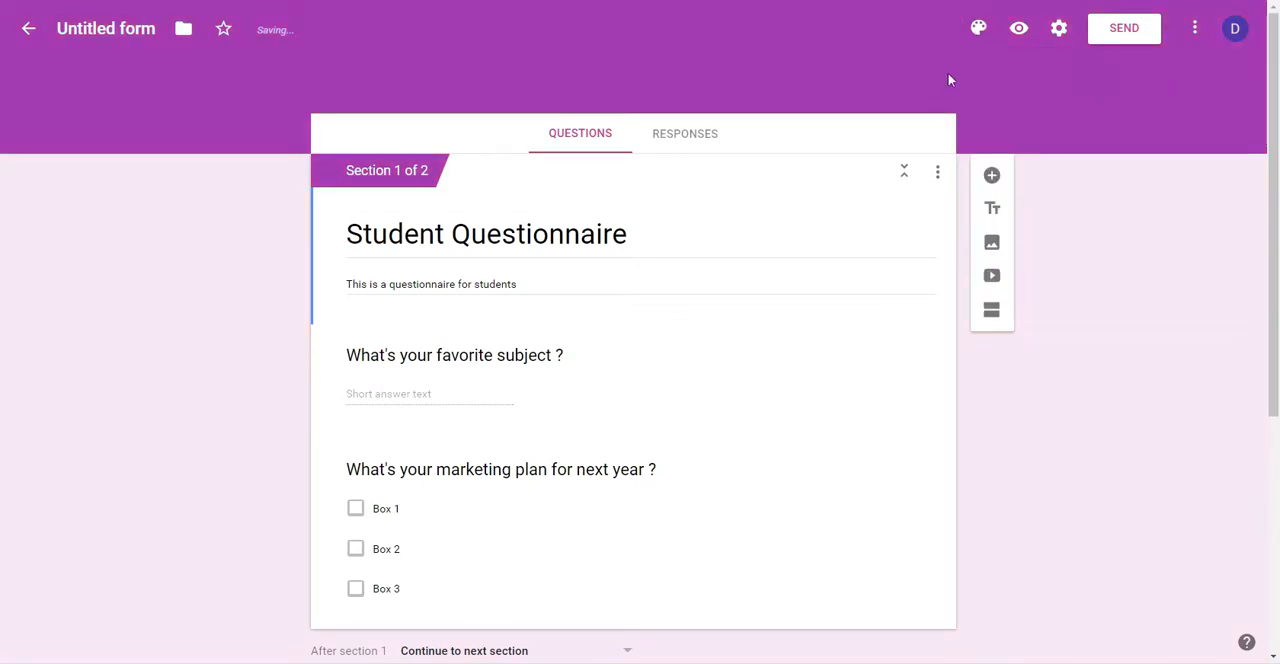
{"action": "left_click", "coordinate": [979, 30]}
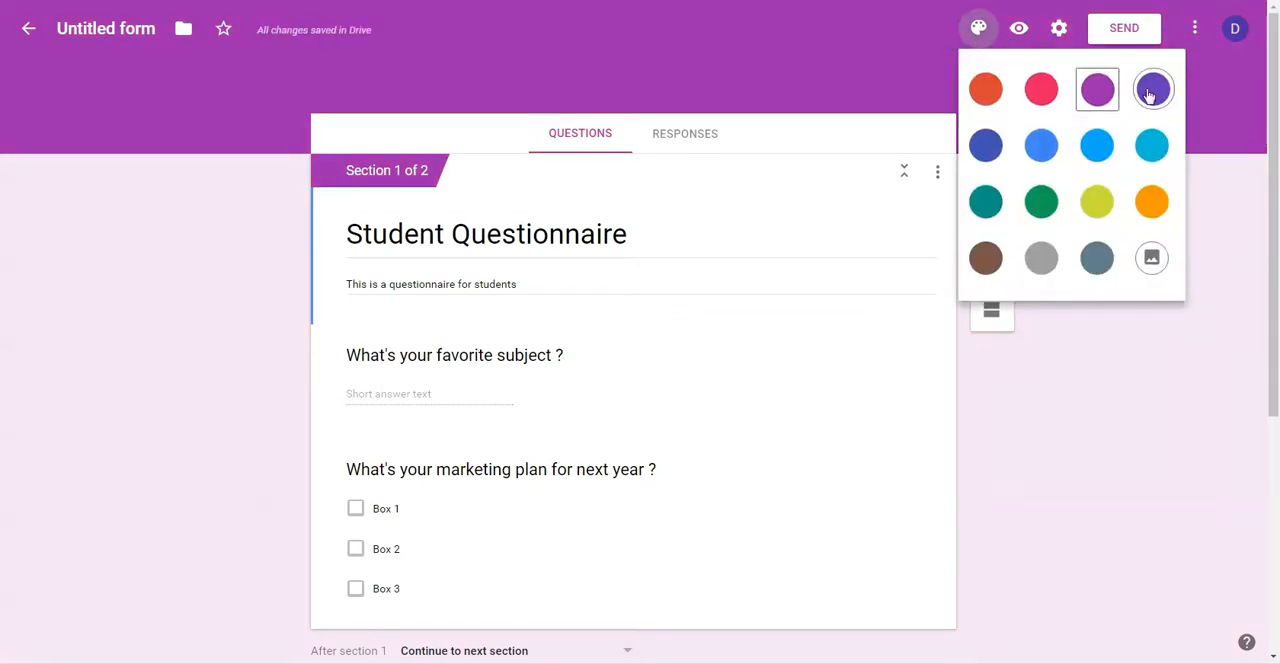
{"action": "left_click", "coordinate": [1152, 88]}
{"action": "left_click", "coordinate": [979, 28]}
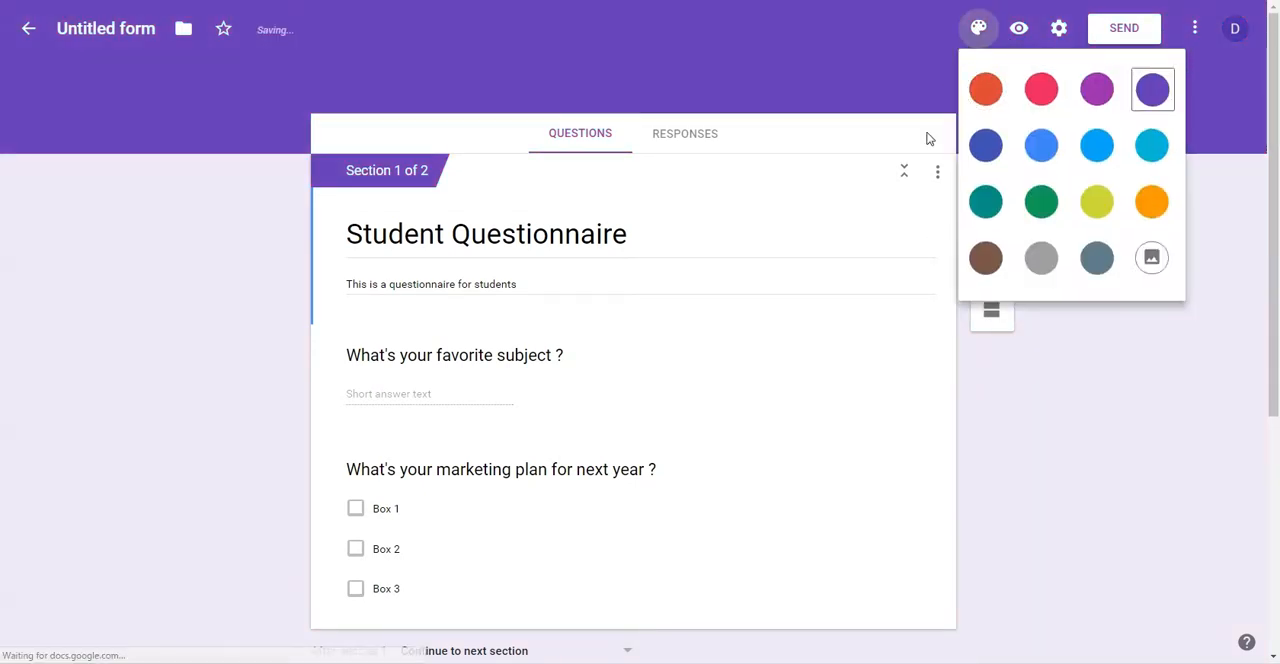
{"action": "left_click", "coordinate": [1042, 145]}
Step: Try out the teal theme color, and apply the guitar photo from the Work and School themes as the form's header
{"action": "left_click", "coordinate": [979, 28]}
{"action": "left_click", "coordinate": [983, 202]}
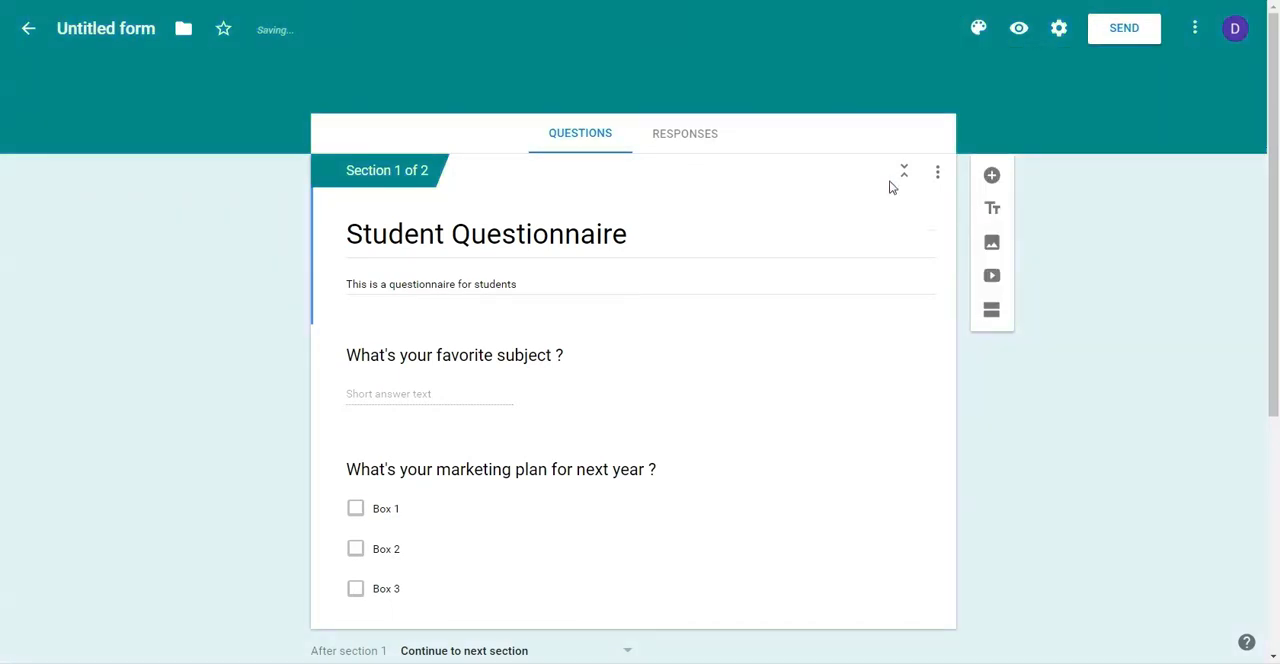
{"action": "left_click", "coordinate": [979, 28]}
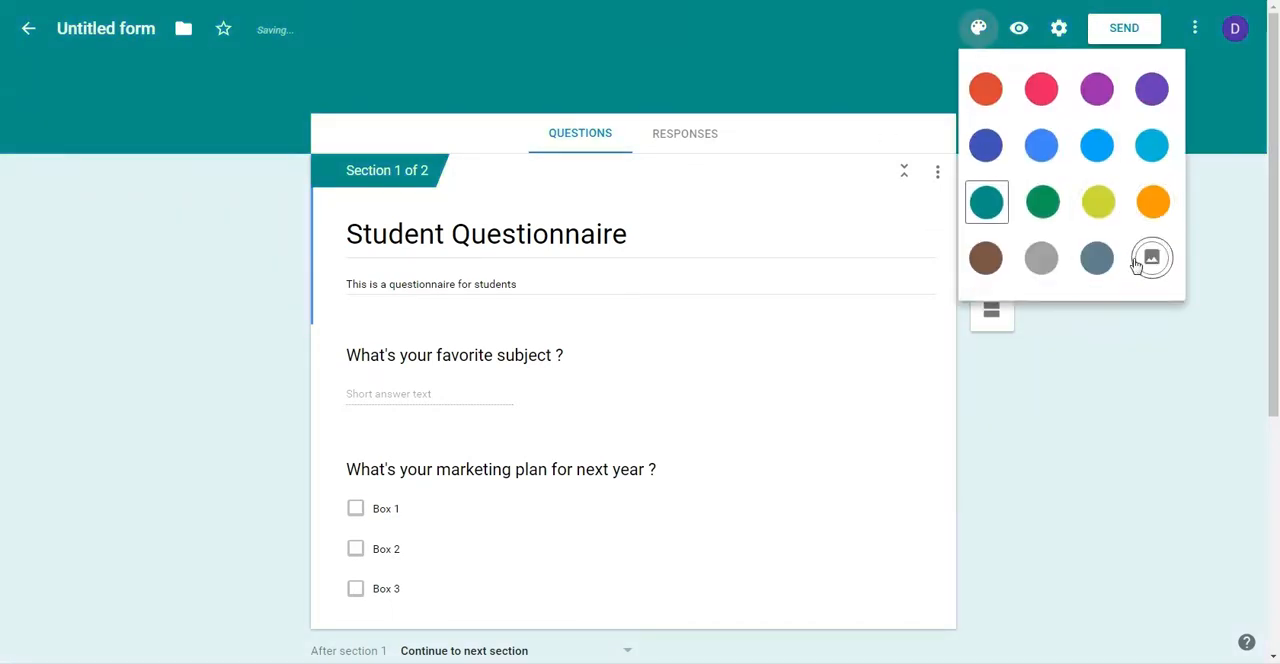
{"action": "left_click", "coordinate": [1145, 258]}
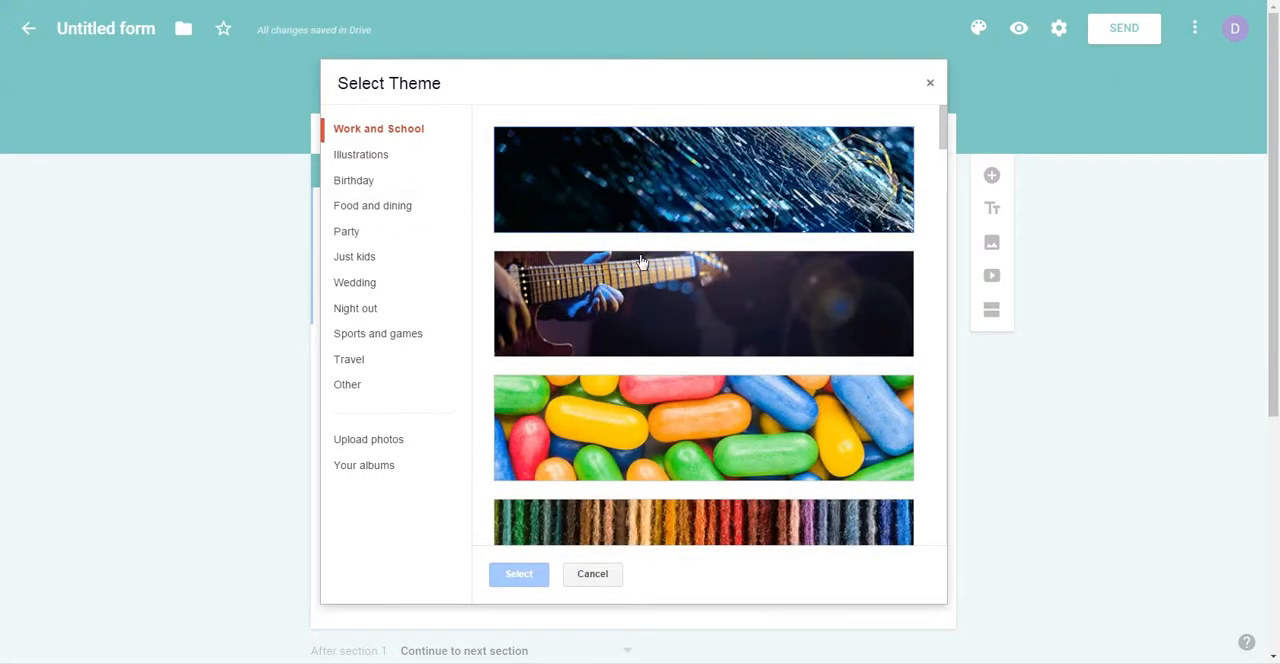
{"action": "scroll", "coordinate": [654, 226], "scroll_direction": "down", "scroll_amount": 1}
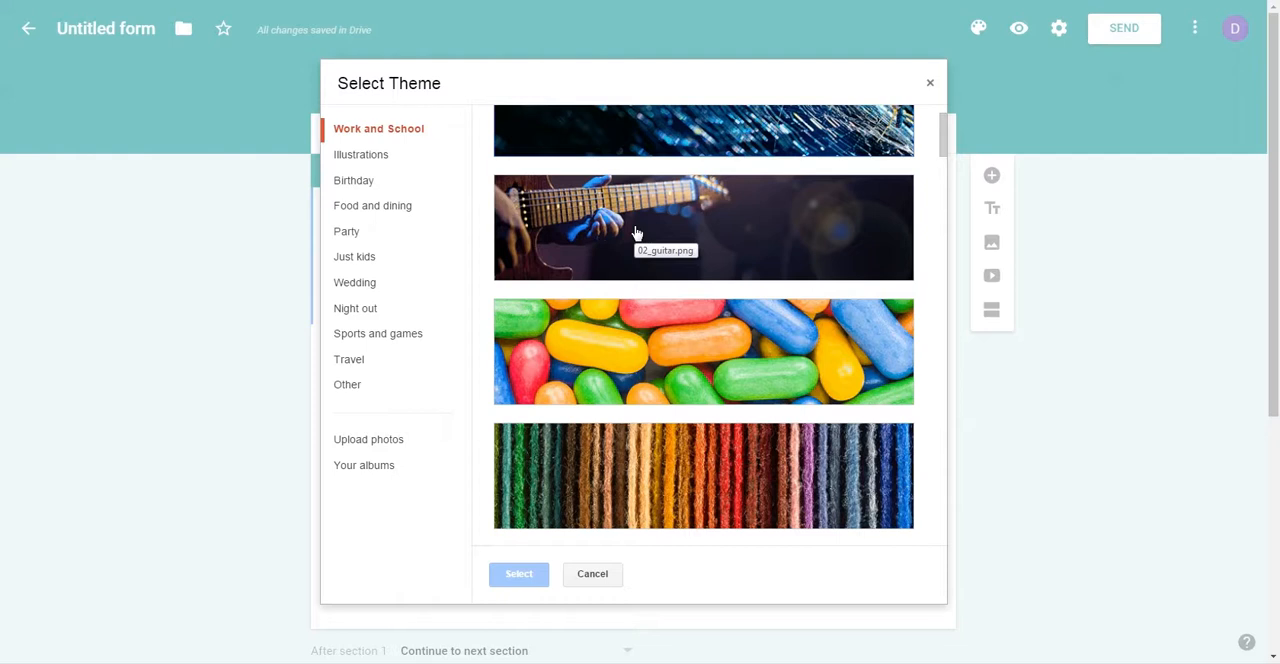
{"action": "left_click", "coordinate": [662, 212]}
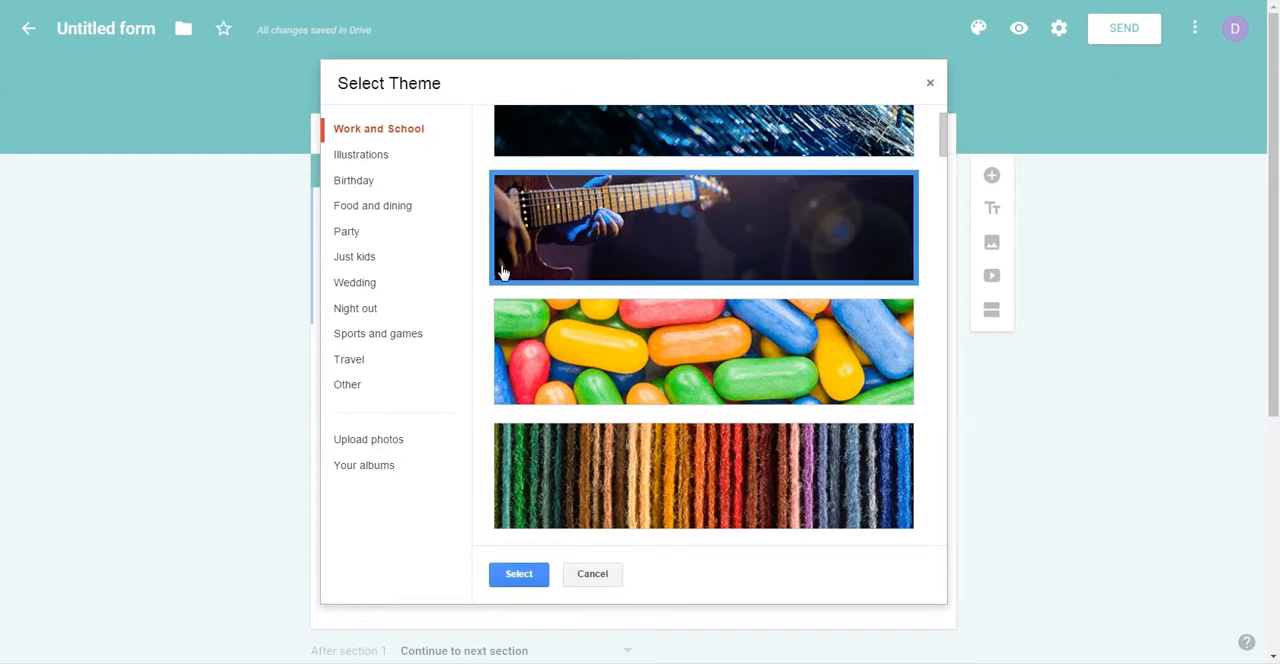
{"action": "left_click", "coordinate": [514, 576]}
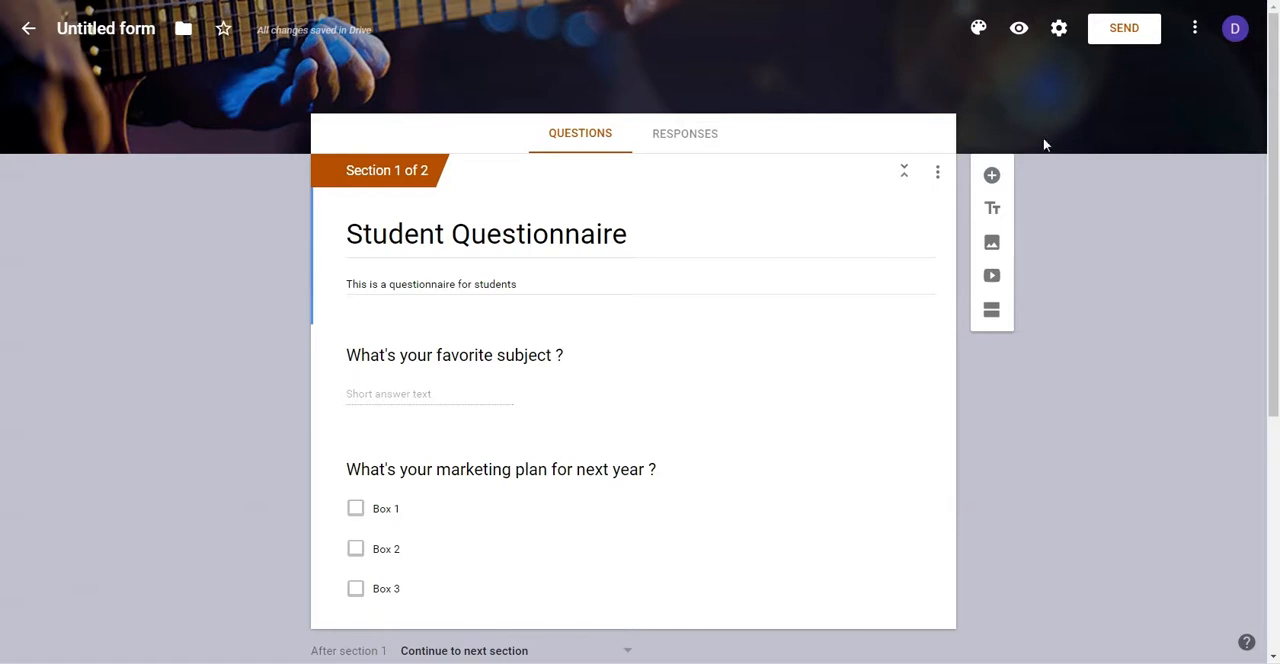
Step: Look over the form's additional options and name the untitled form file "Student Questionnaire" to match its title
{"action": "left_click", "coordinate": [1194, 28]}
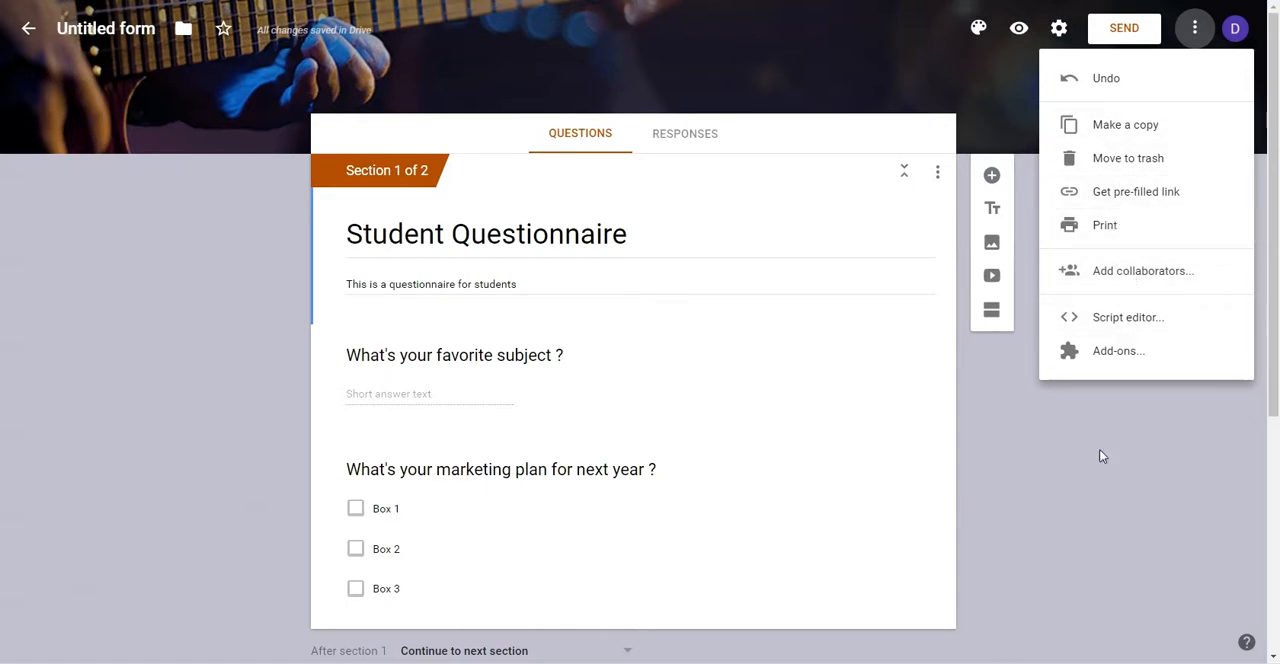
{"action": "left_click", "coordinate": [224, 401]}
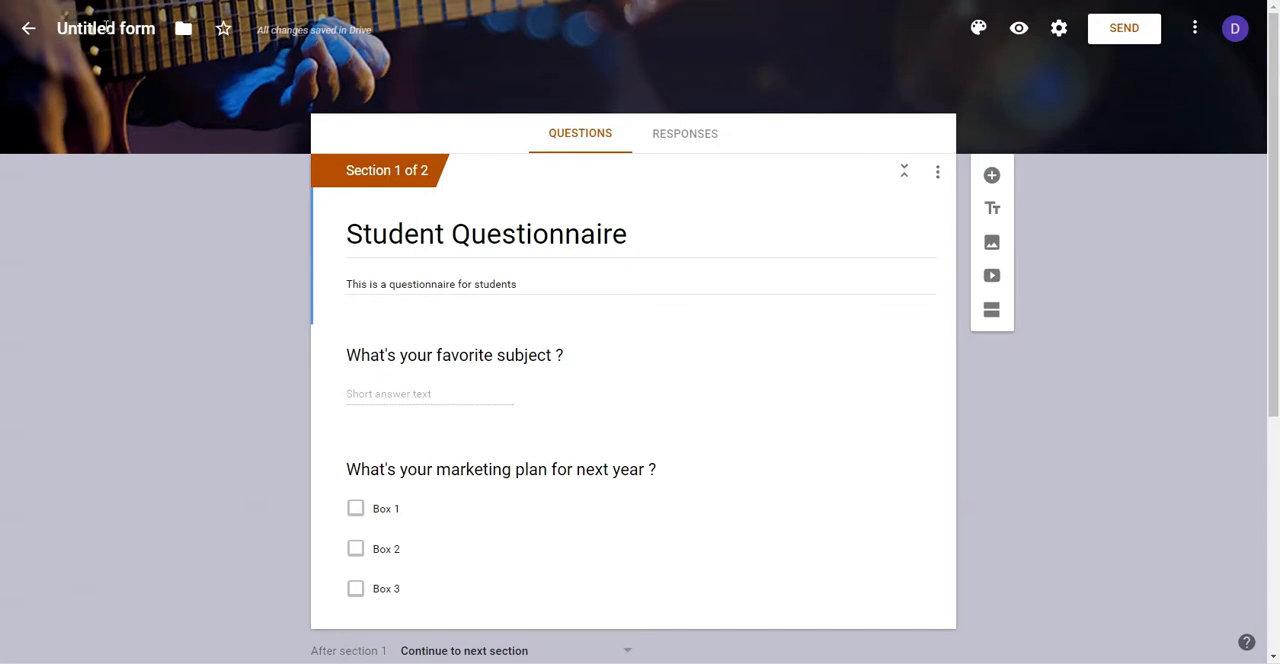
{"action": "left_click", "coordinate": [110, 28]}
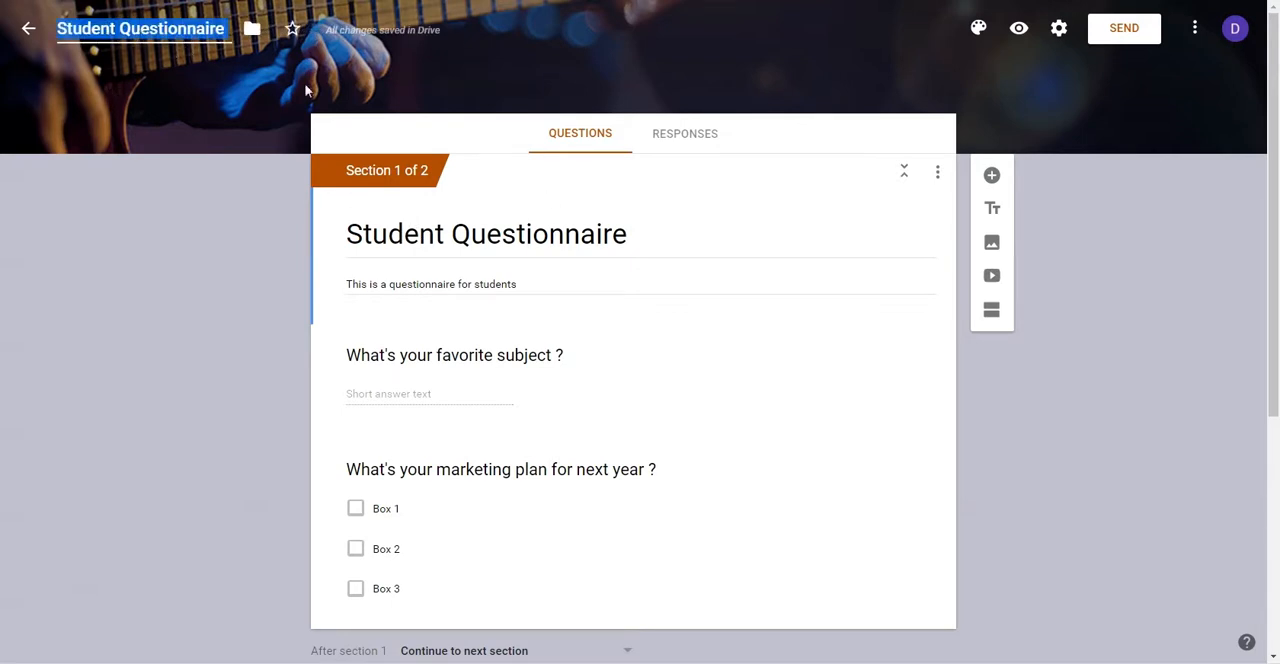
{"action": "triple_click", "coordinate": [704, 233]}
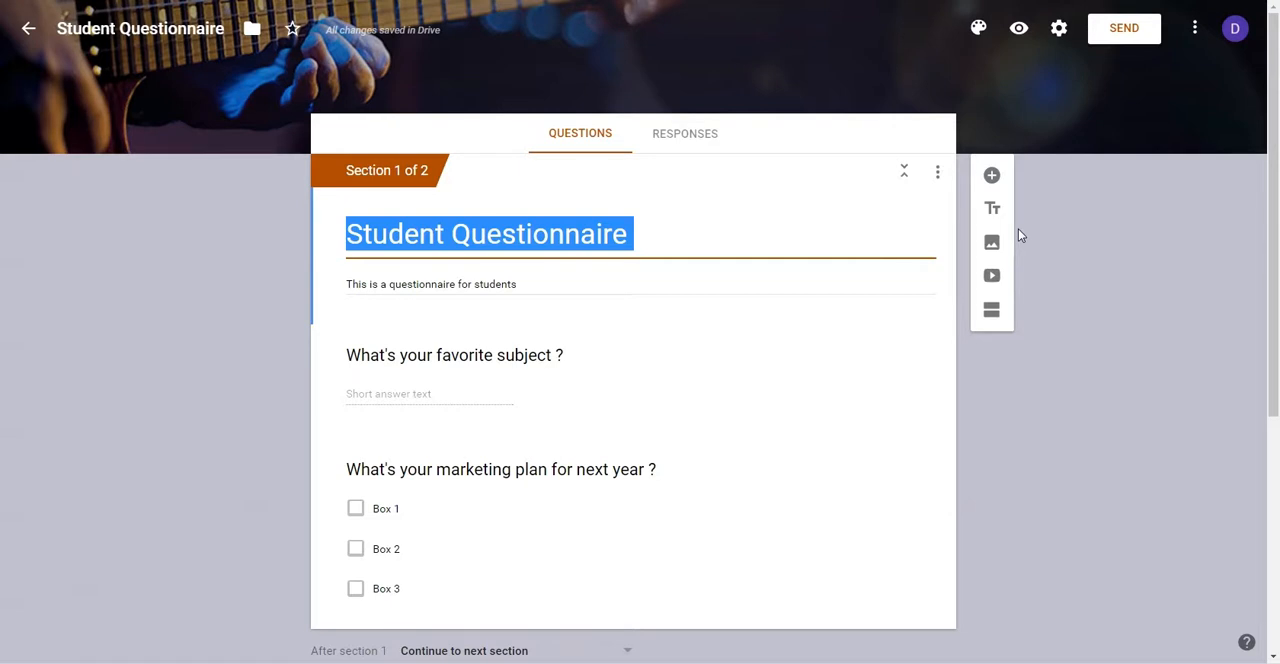
Step: In the form's presentation settings, turn off showing the link to submit another response
{"action": "left_click", "coordinate": [1058, 30]}
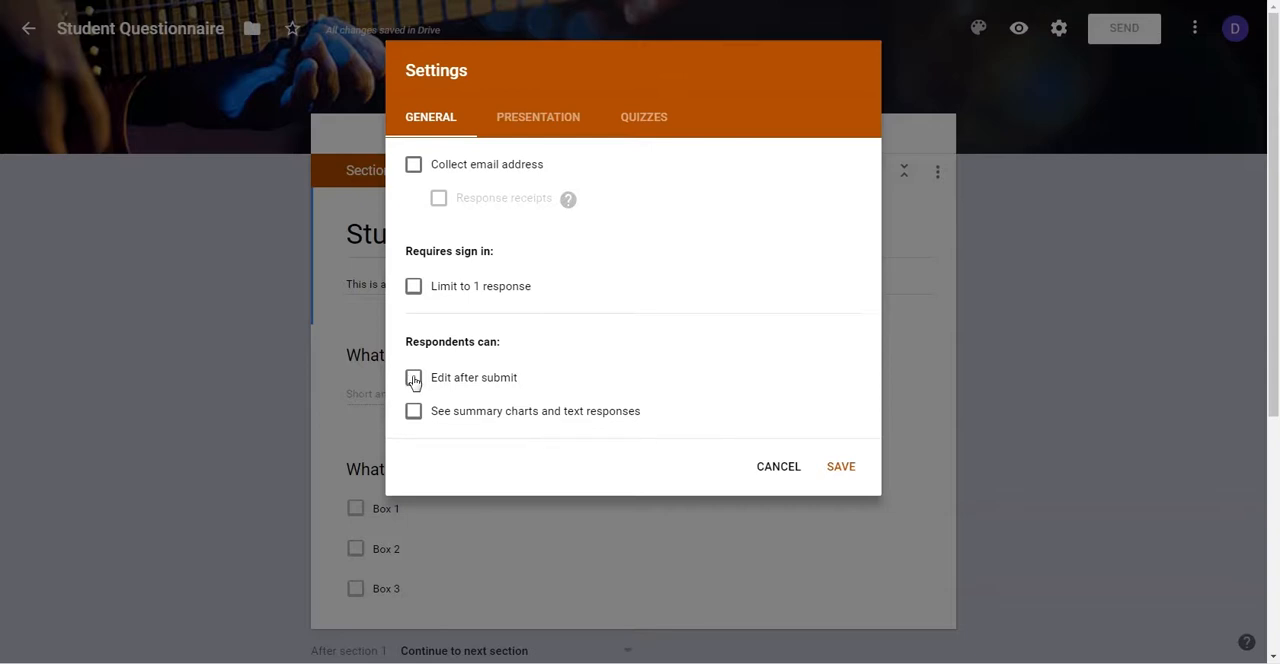
{"action": "left_click", "coordinate": [527, 128]}
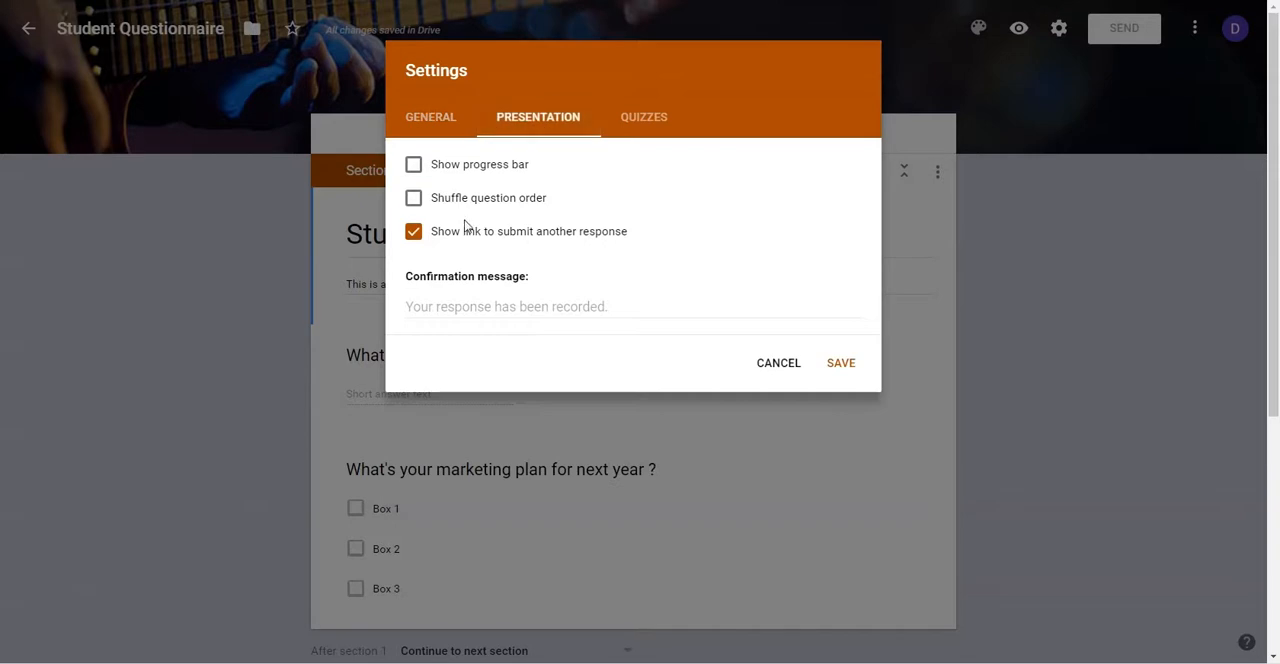
{"action": "left_click", "coordinate": [413, 231]}
Step: Set the confirmation message to "Thank you for filling this out. We look forward to working with you!"
{"action": "left_click", "coordinate": [537, 306]}
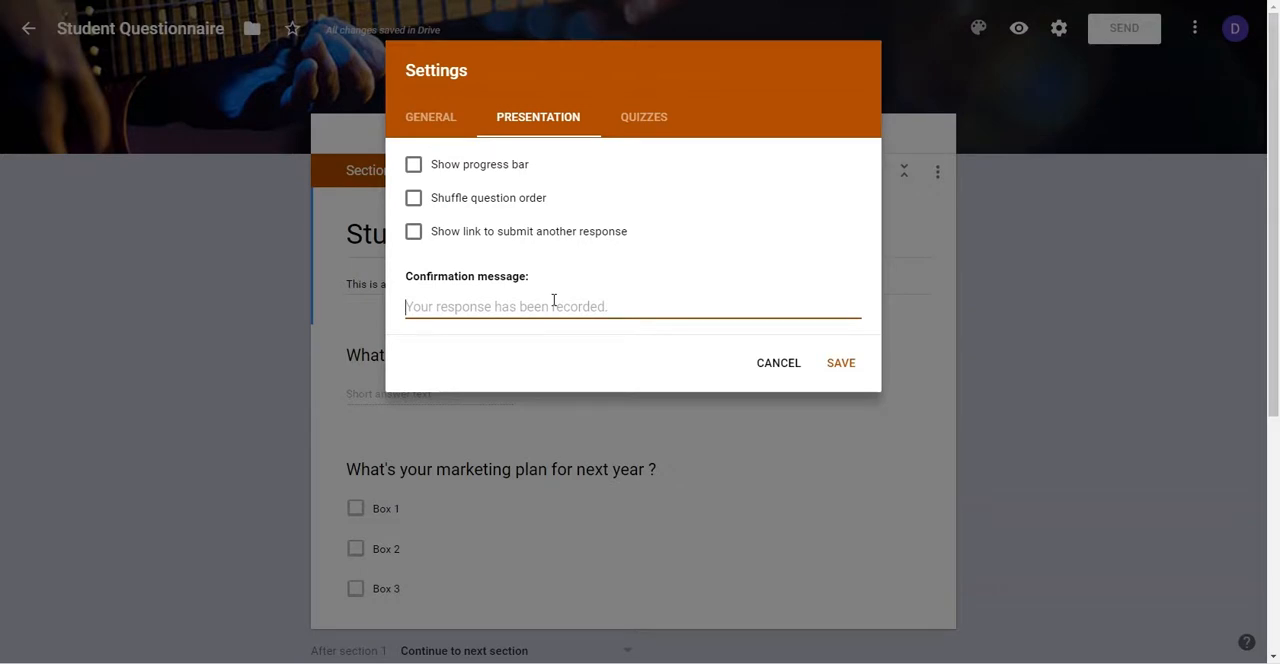
{"action": "type", "text": "T"}
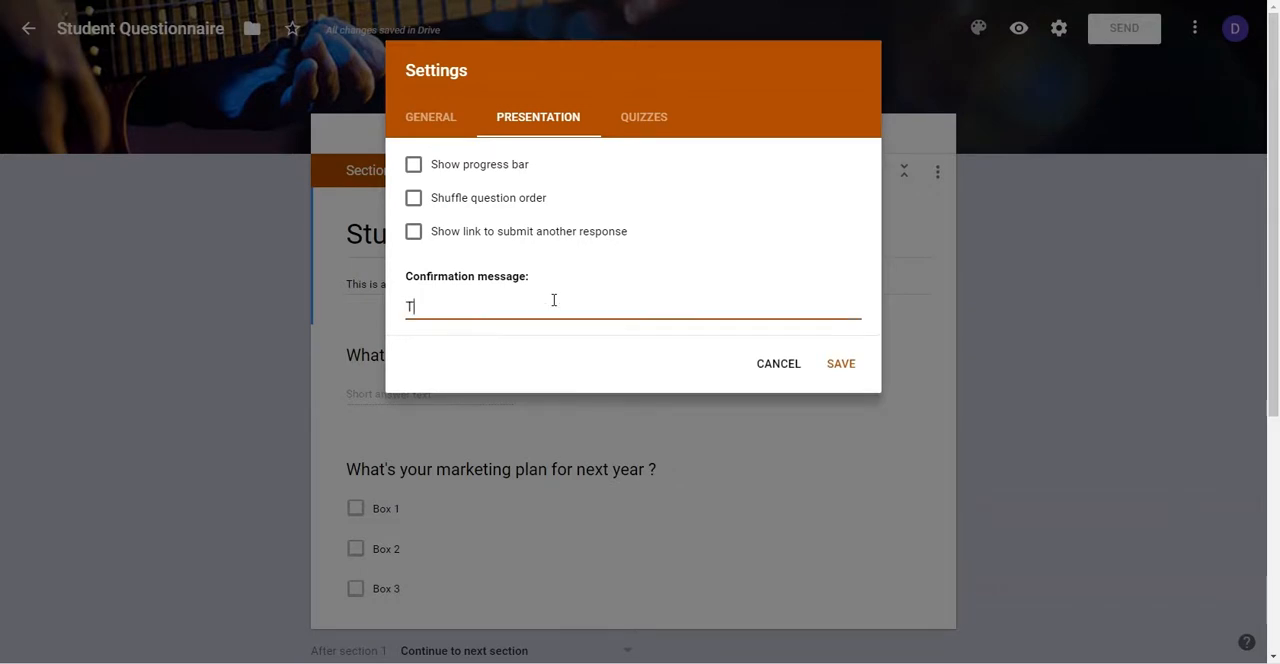
{"action": "type", "text": "hank you for filling this o"}
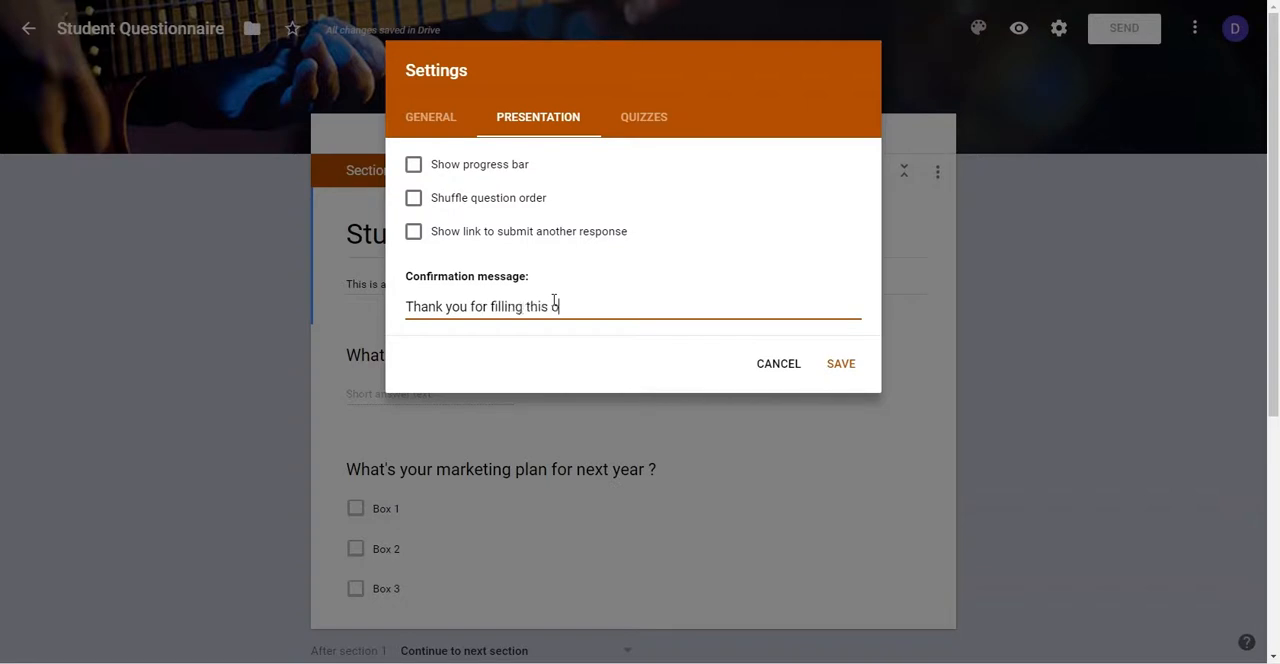
{"action": "type", "text": "ut. We look forward to work"}
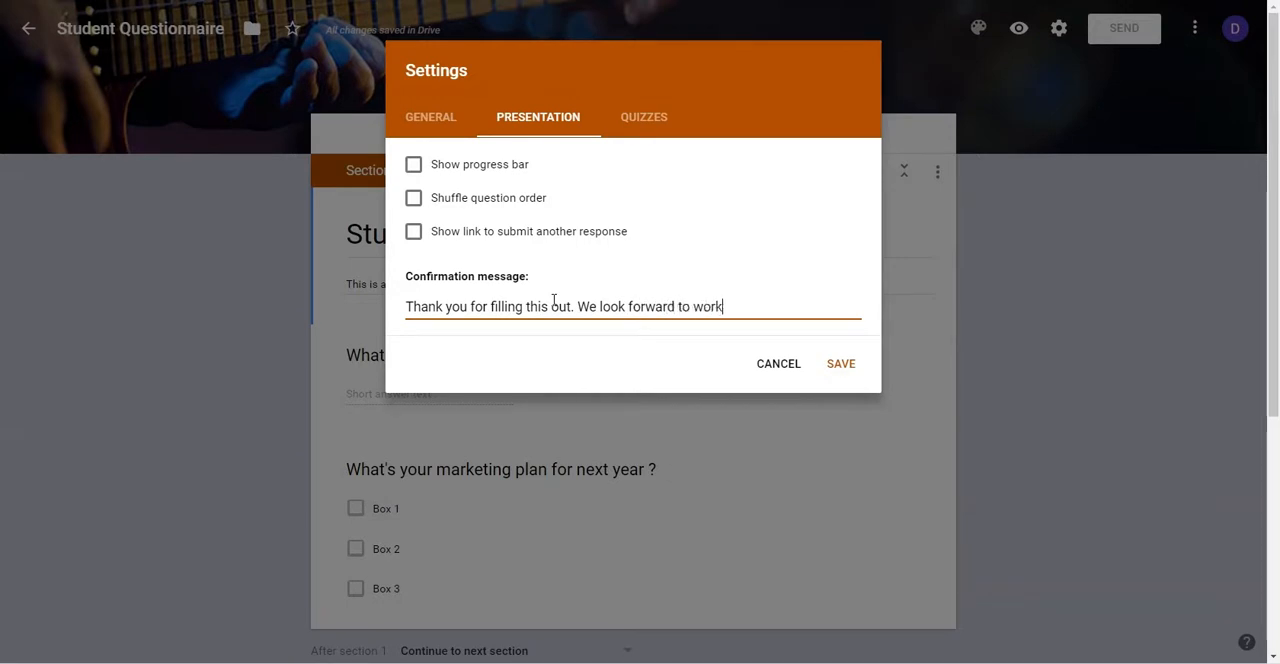
{"action": "type", "text": "ing with you!"}
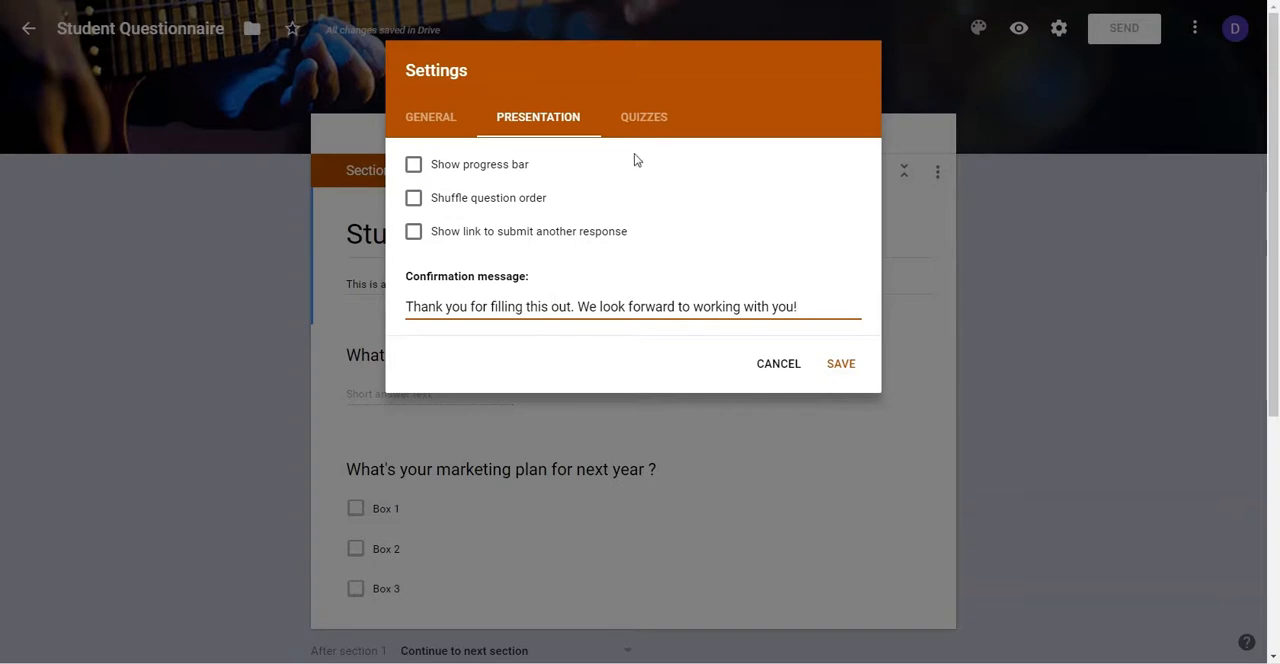
Step: Review the form's quiz, presentation and general settings, and close the settings without saving
{"action": "left_click", "coordinate": [652, 115]}
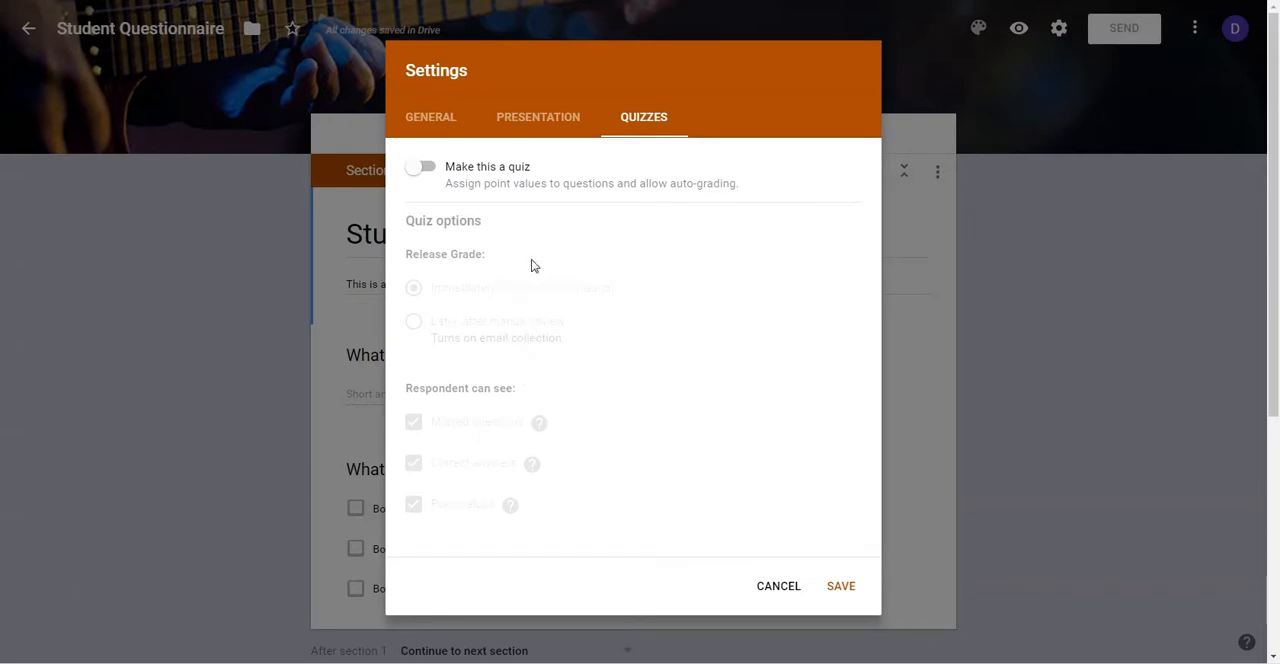
{"action": "left_click", "coordinate": [538, 120]}
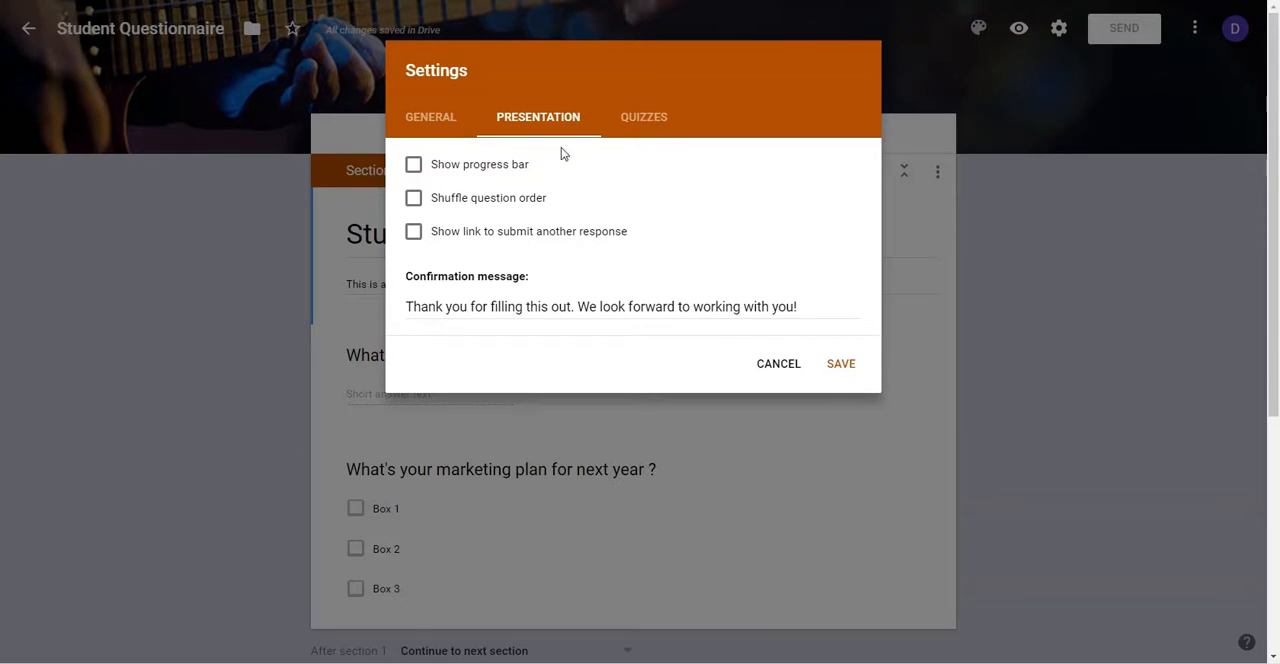
{"action": "left_click", "coordinate": [432, 117]}
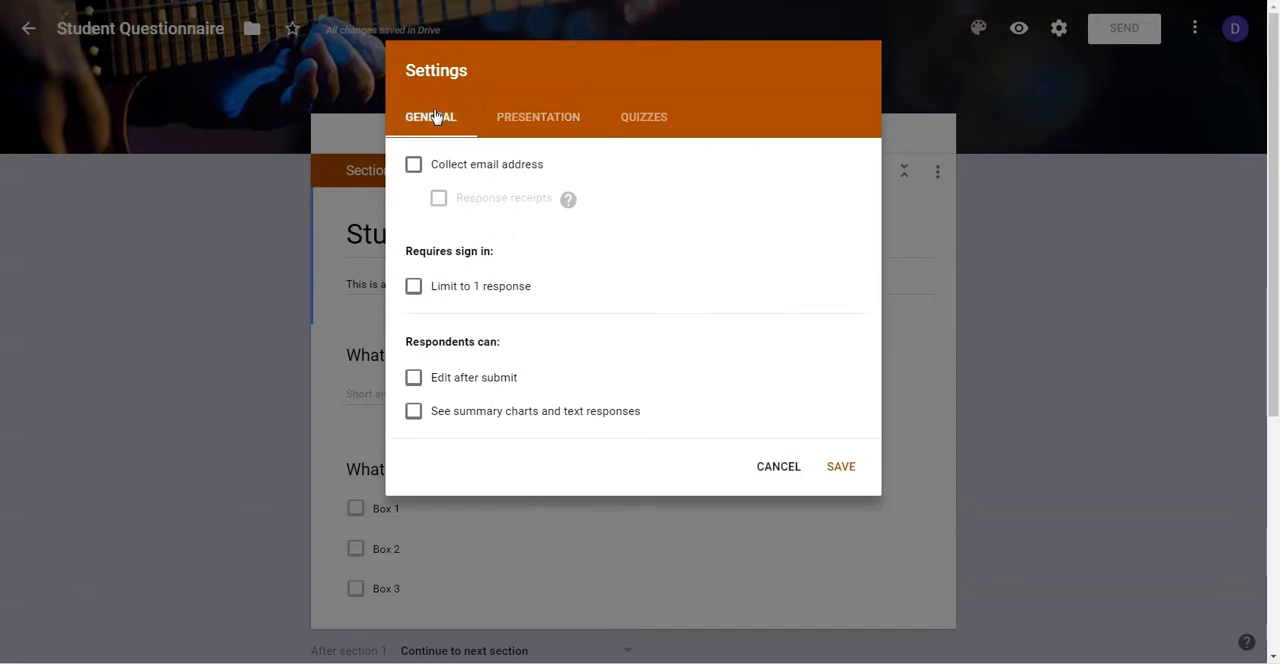
{"action": "left_click", "coordinate": [784, 474]}
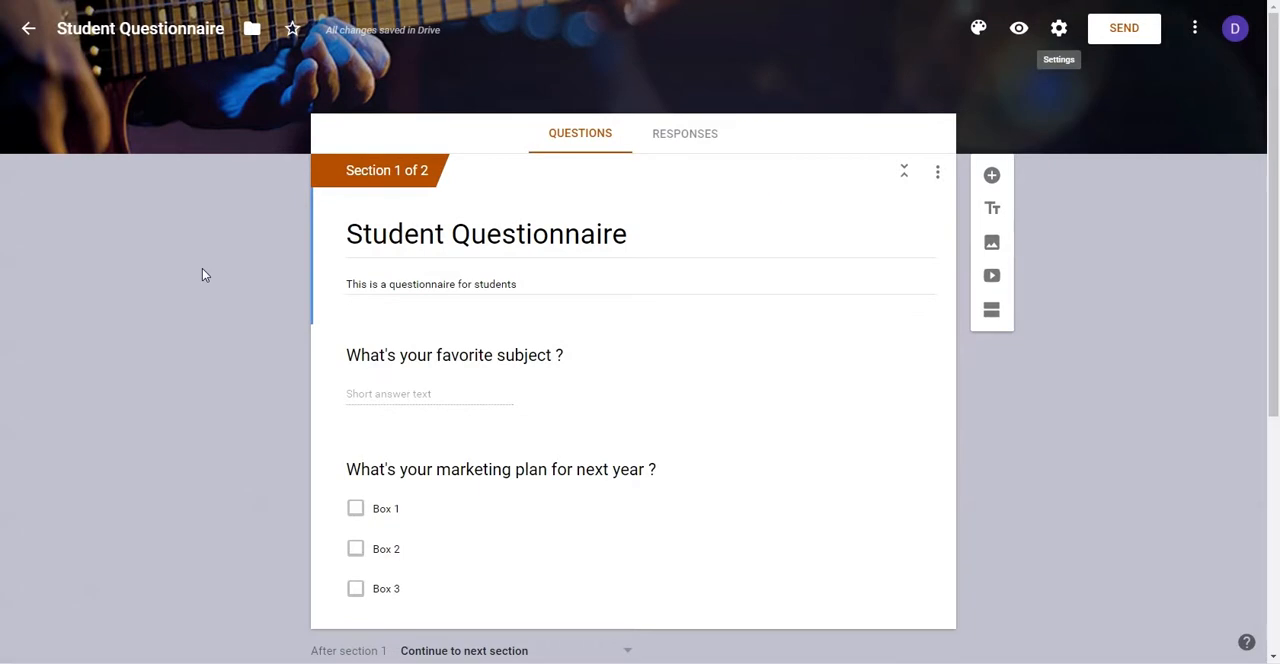